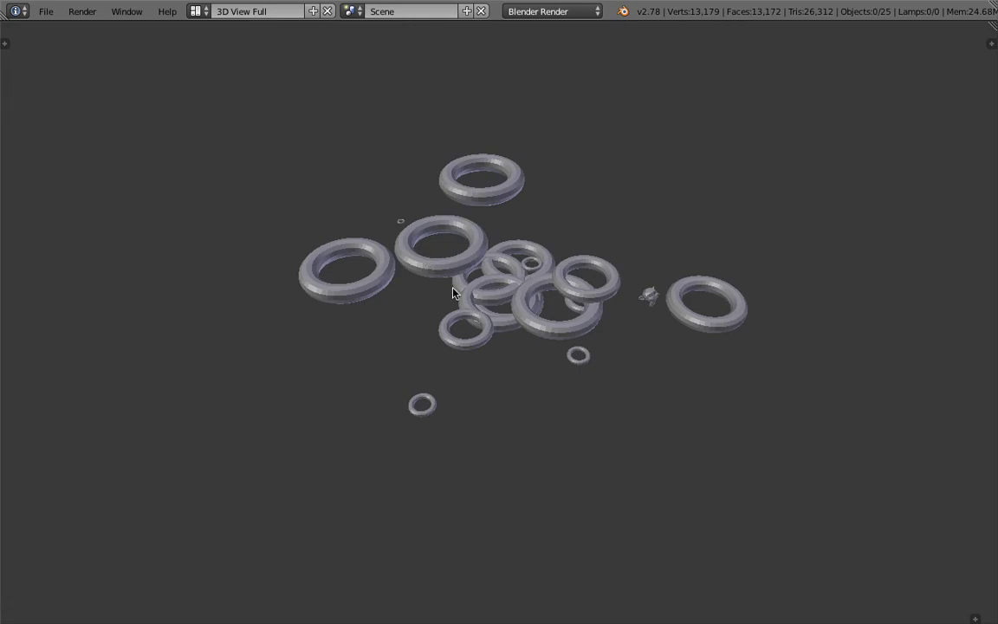
Step: Play the ring and monkey head animation in the full 3D view, viewing it from another angle, and stop playback
scroll(584, 359, "up", 3)
key("alt+a")
middle_click_drag(568, 345, 391, 317)
scroll(519, 301, "down", 2)
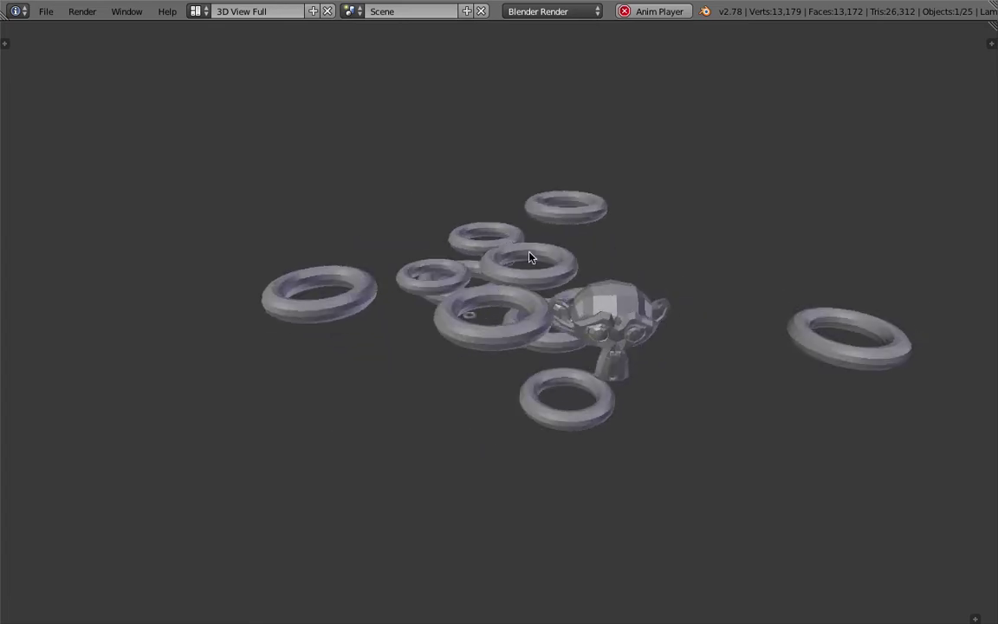
key("alt+a")
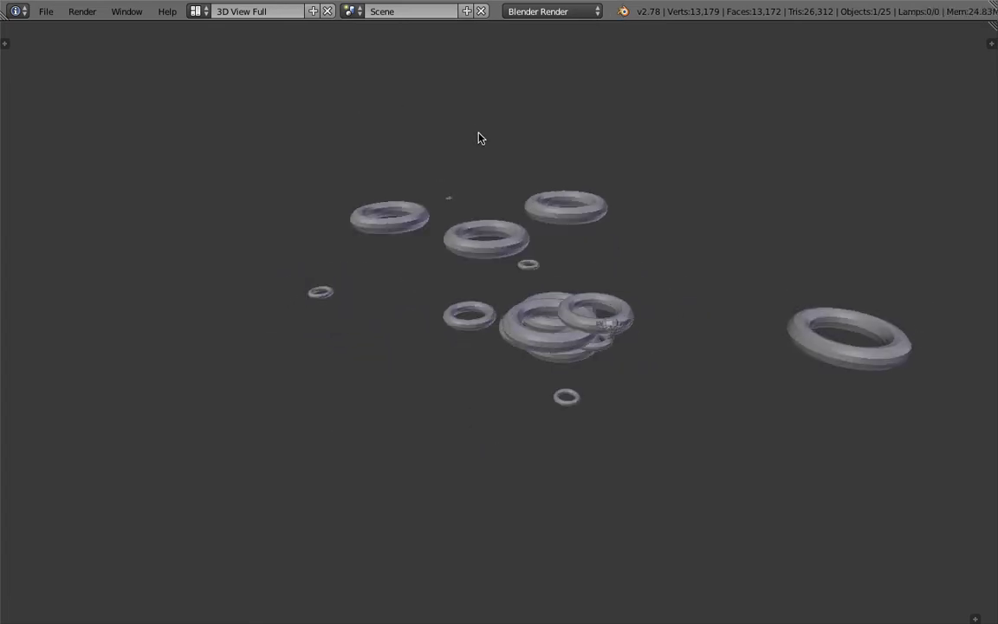
Step: Switch to the Compositing screen layout and shift the FCurve Info and Create FCurve List nodes upward in the node tree
left_click(196, 11)
left_click(208, 65)
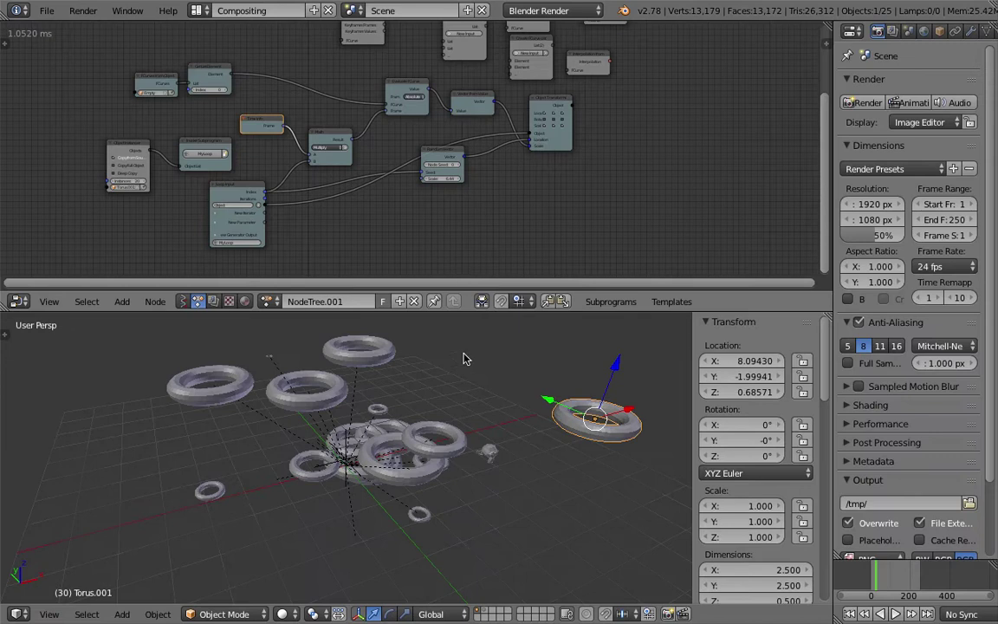
scroll(464, 358, "up", 1)
scroll(481, 254, "up", 5)
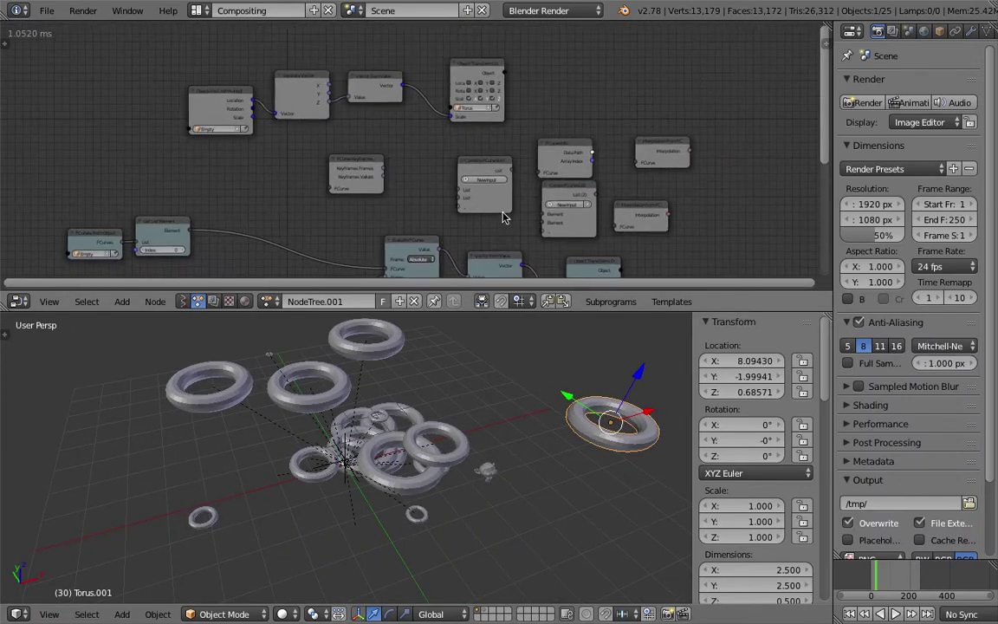
scroll(504, 219, "up", 3)
left_click_drag(537, 139, 544, 83)
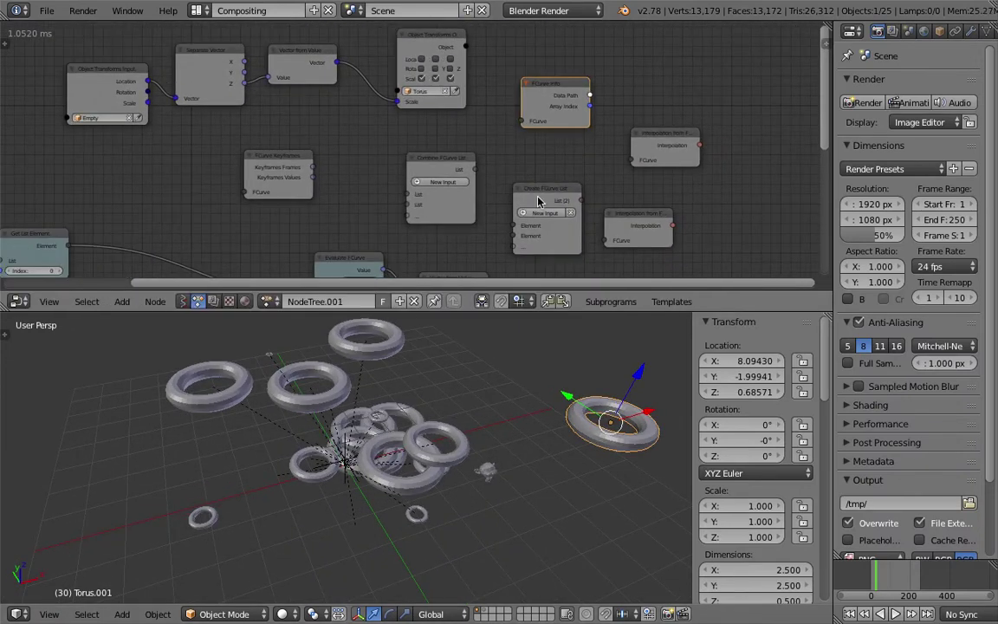
left_click_drag(543, 194, 543, 147)
middle_click_drag(470, 151, 513, 147)
Step: Spread out the Object Transforms Input, Separate Vector, Vector from Value and Torus Object Transforms Output nodes above the FCurve nodes
left_click_drag(169, 75, 158, 59)
middle_click_drag(144, 59, 173, 173)
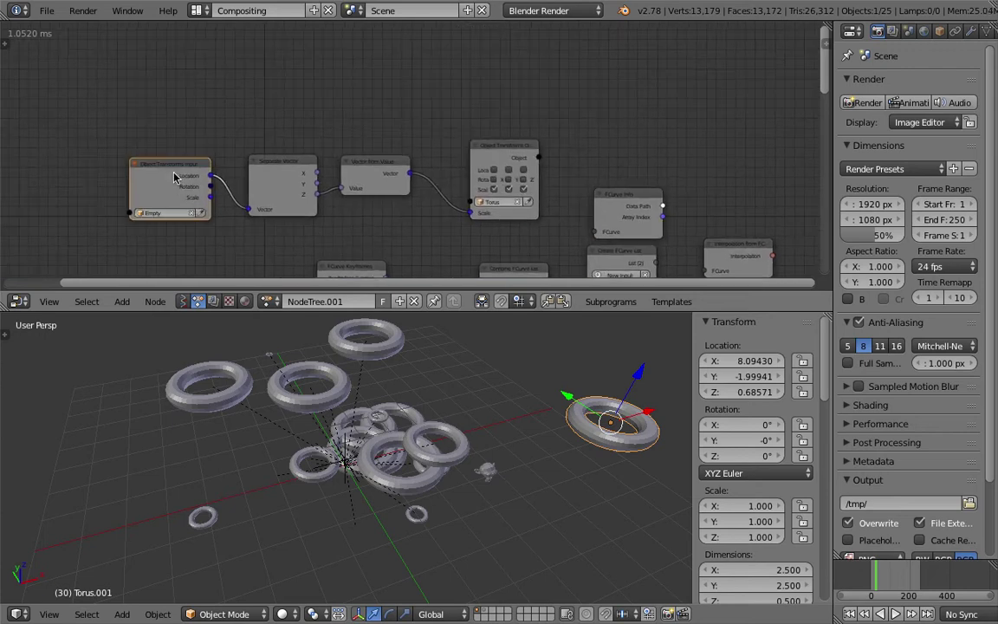
left_click_drag(174, 173, 134, 117)
left_click_drag(276, 160, 238, 89)
left_click_drag(141, 107, 136, 82)
left_click_drag(377, 160, 472, 87)
scroll(553, 102, "up", 3)
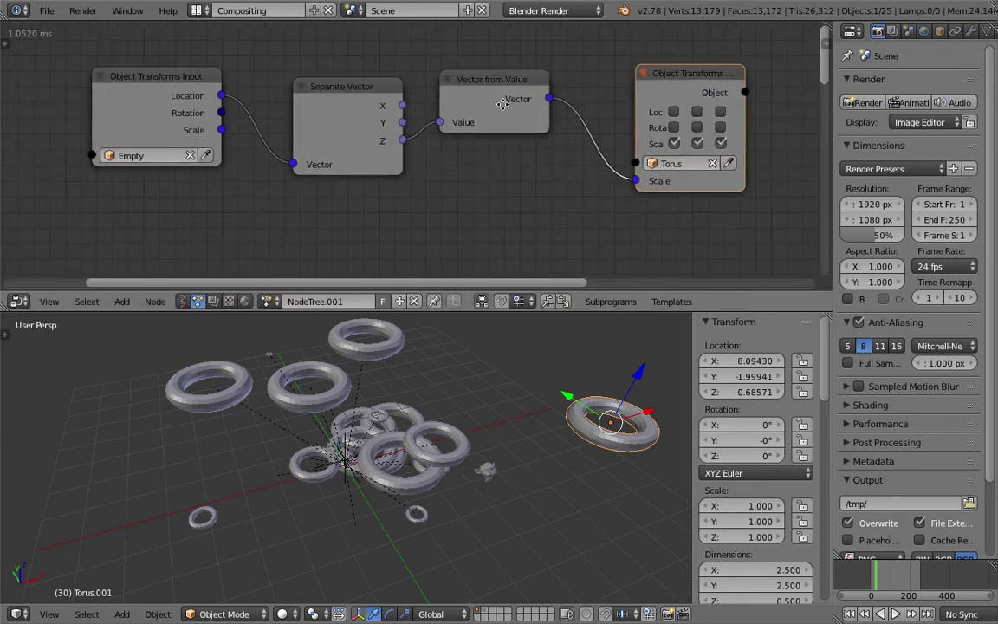
Step: Align the Separate Vector, Vector from Value and Torus Object Transforms Output nodes into a tighter row
left_click(102, 99)
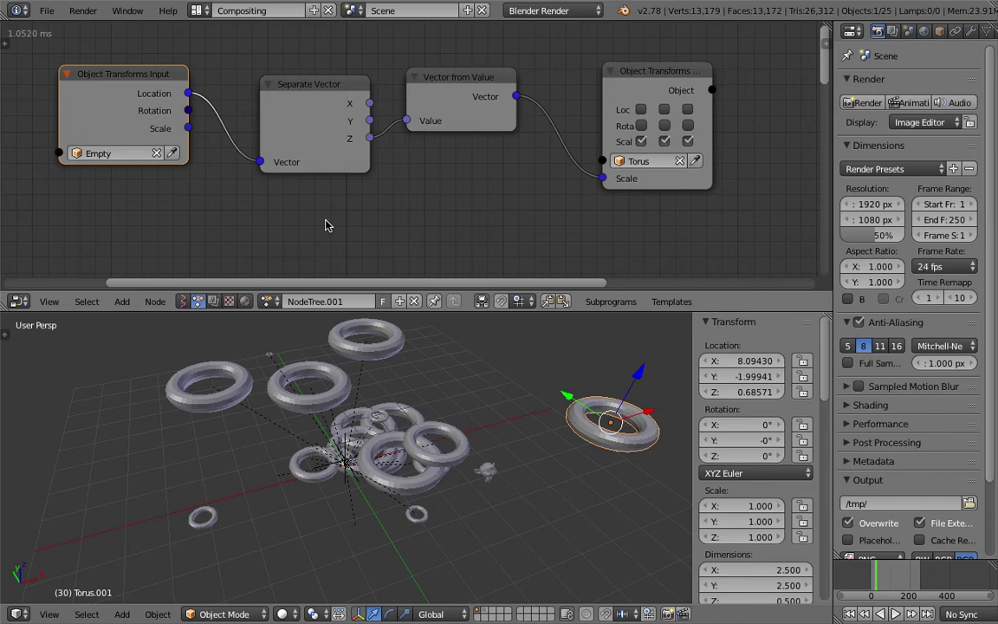
scroll(328, 221, "down", 4)
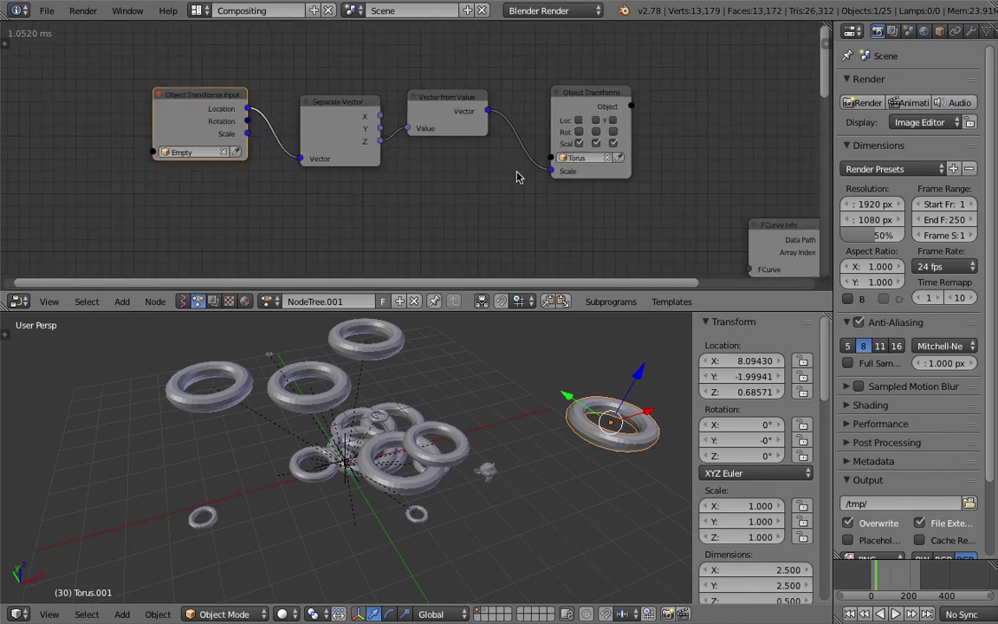
left_click_drag(606, 87, 580, 85)
left_click_drag(457, 95, 453, 84)
left_click_drag(383, 102, 362, 83)
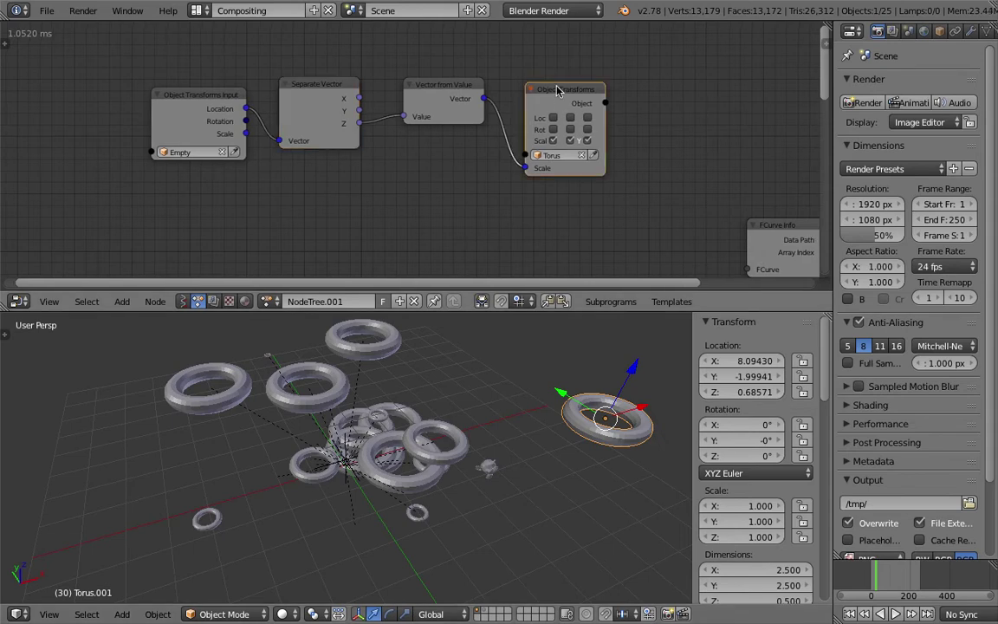
left_click_drag(567, 102, 567, 86)
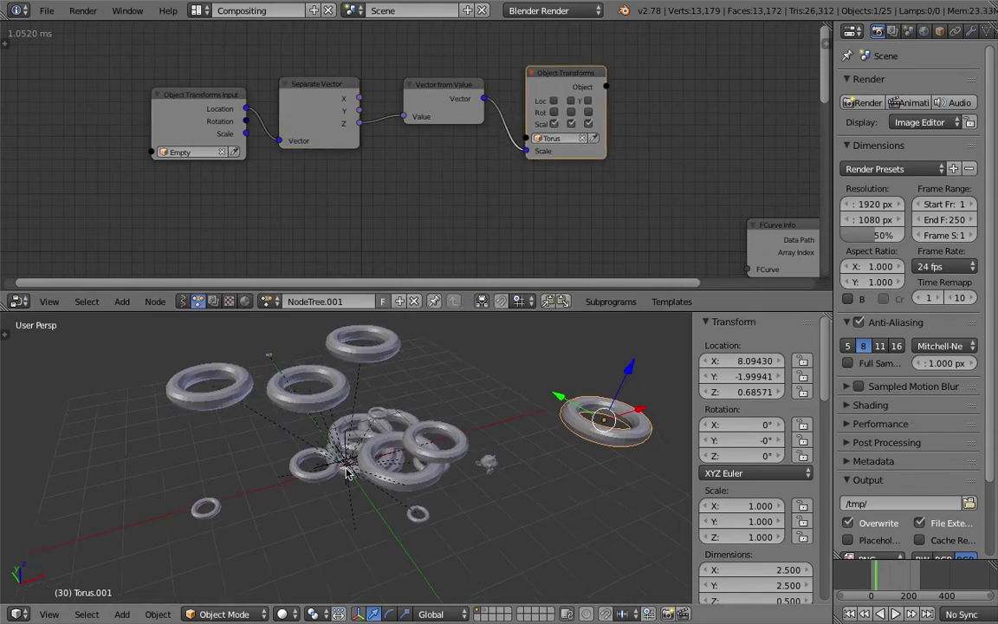
Step: Give the Torus object a new material with a red diffuse color, advance to frame 94 and save the file
right_click(211, 505)
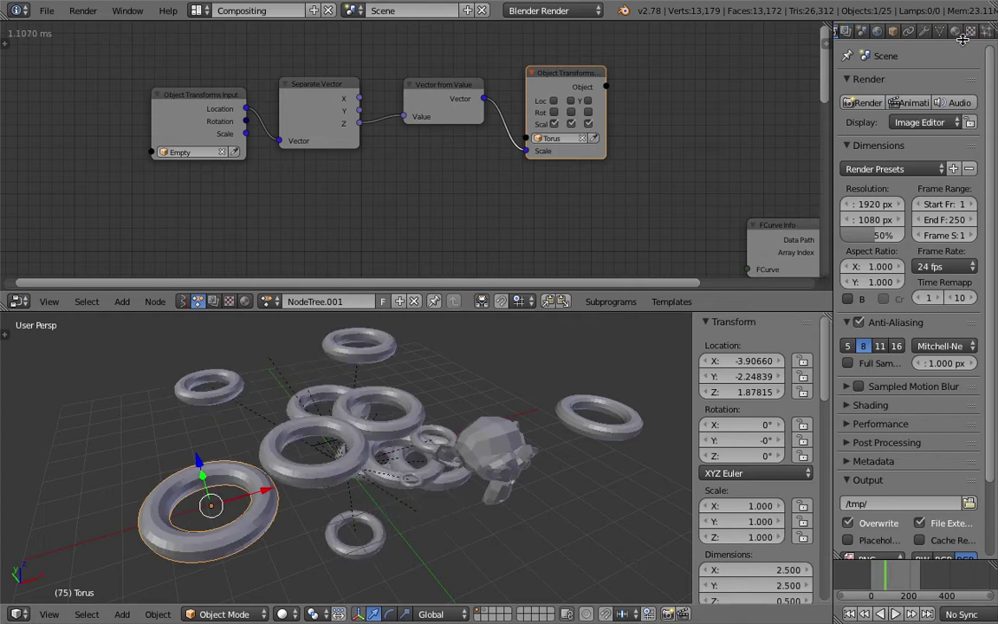
left_click(956, 32)
left_click(902, 135)
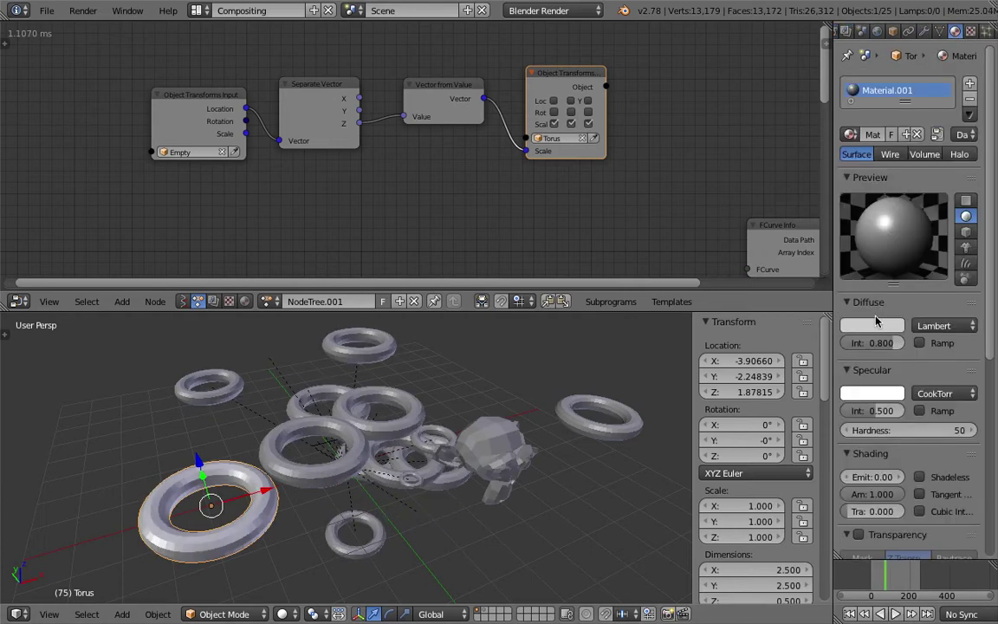
left_click(875, 325)
left_click(828, 222)
mouse_move(883, 579)
left_mouse_down()
mouse_move(902, 574)
mouse_move(888, 579)
left_mouse_up()
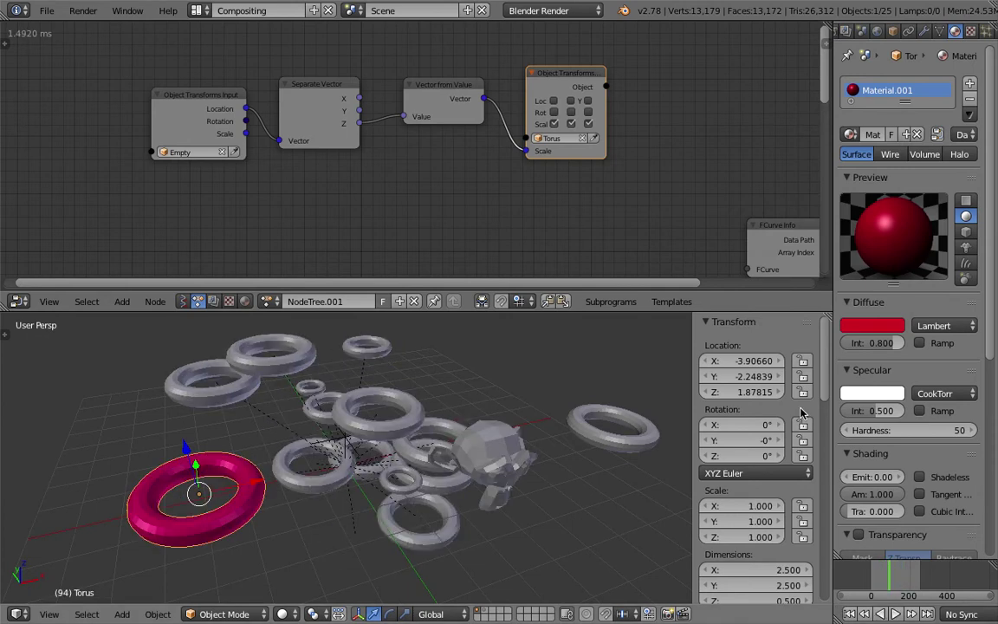
middle_click_drag(459, 115, 440, 101)
key("ctrl+s")
left_click(432, 100)
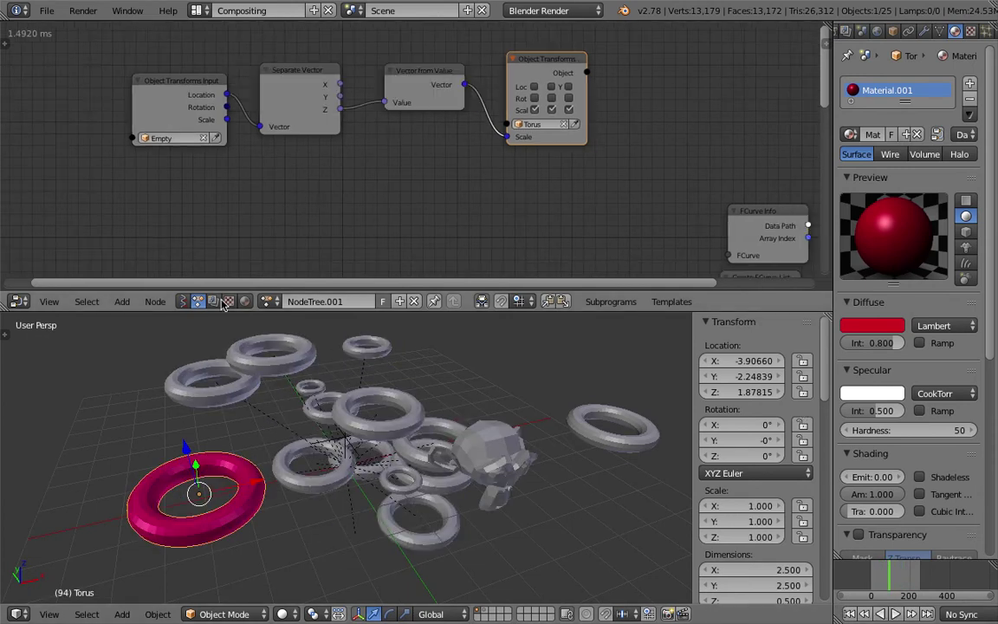
Step: Give the Suzanne monkey head a new material with green specular and green diffuse colors
right_click(451, 421)
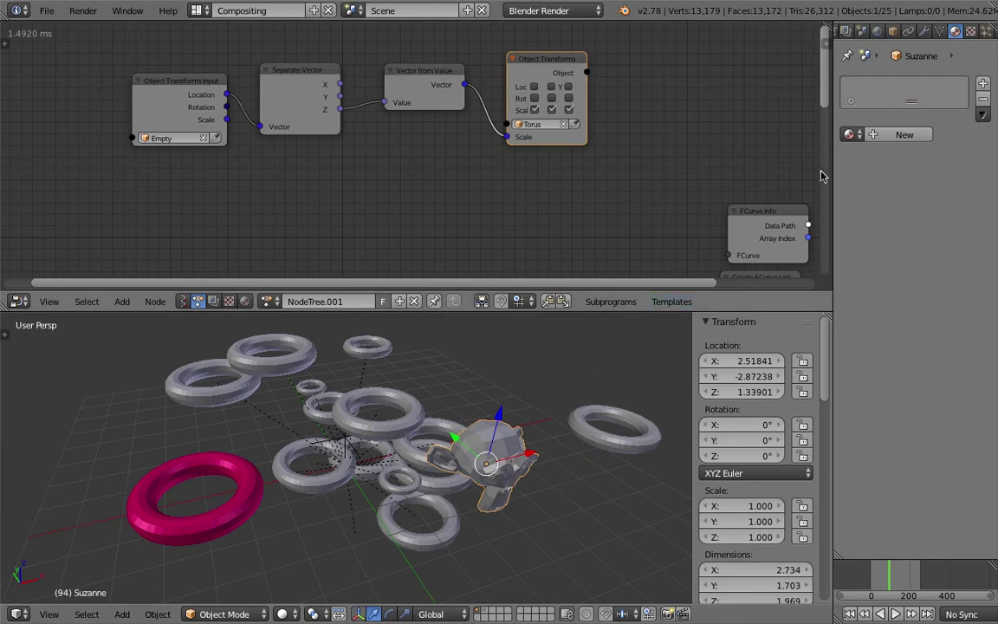
left_click(904, 134)
left_click(870, 393)
left_click_drag(868, 276, 809, 202)
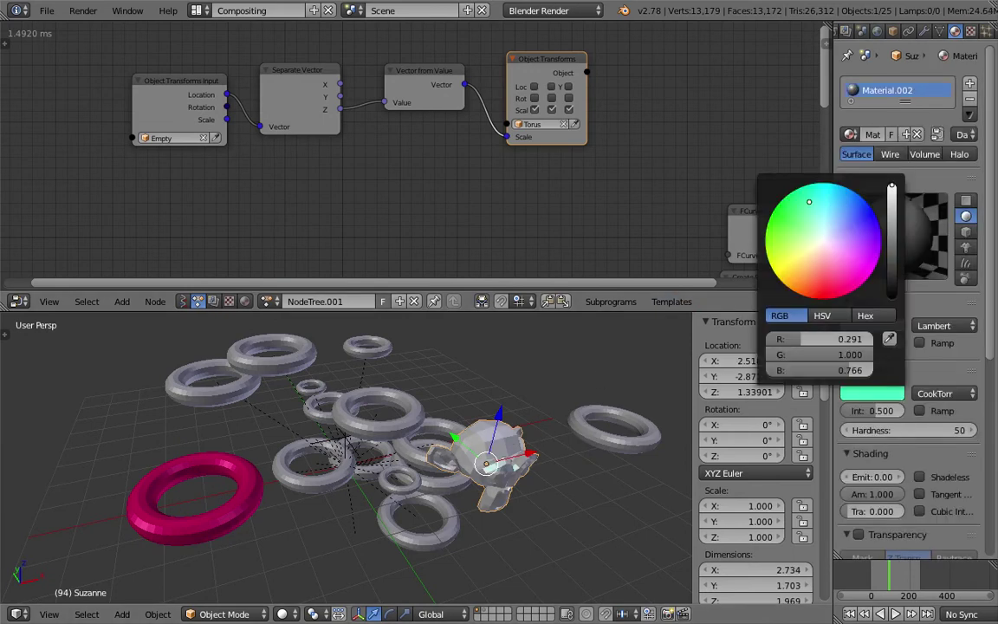
middle_click_drag(529, 347, 559, 377)
left_click(873, 325)
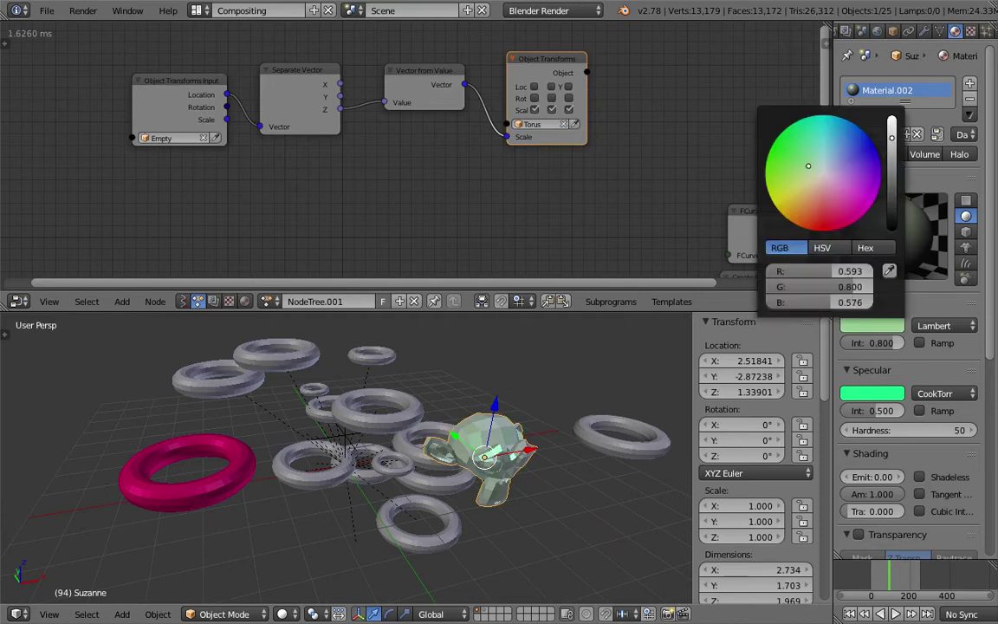
left_click_drag(808, 166, 780, 151)
middle_click_drag(545, 389, 577, 435)
Step: Save the file and give the Torus.001 ring a new material with a blue diffuse color
right_click(592, 418)
scroll(593, 417, "down", 1)
key("ctrl+s")
left_click(577, 434)
left_click(894, 135)
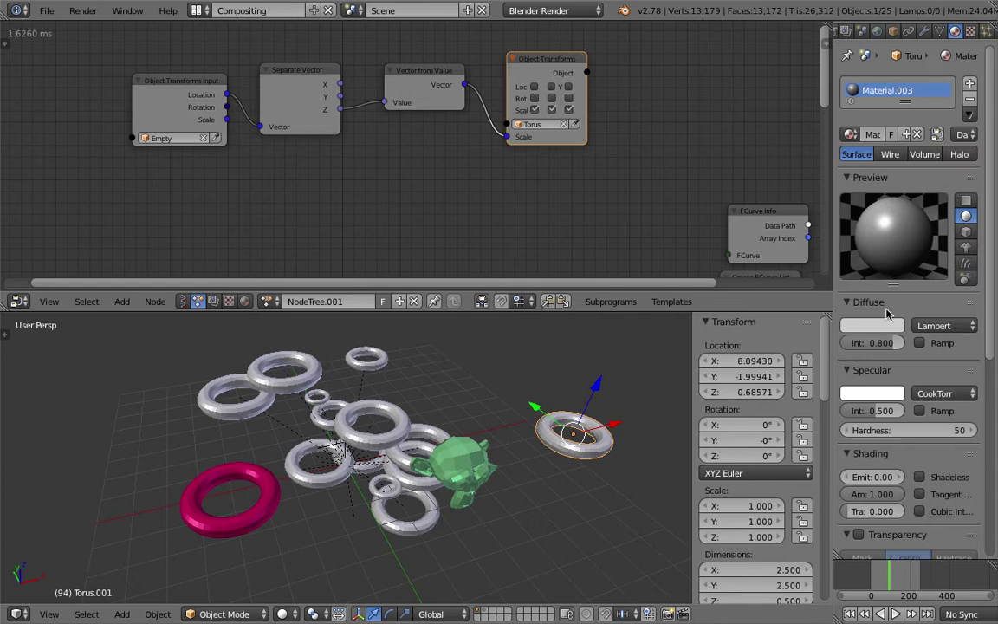
left_click(881, 321)
left_click_drag(828, 165, 838, 139)
middle_click_drag(623, 384, 619, 385)
middle_click_drag(583, 425, 605, 387)
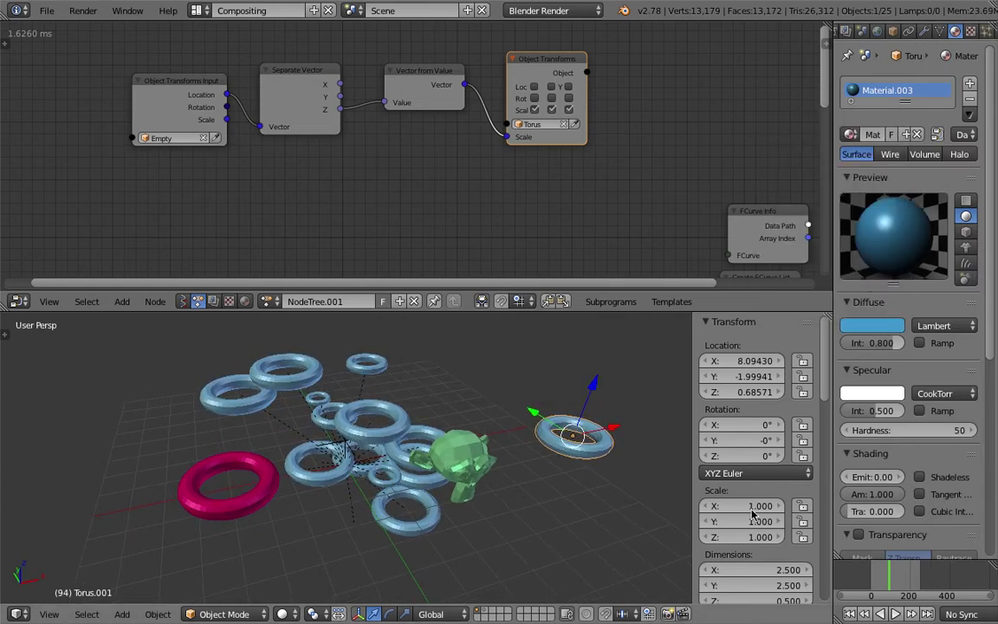
Step: Scrub the timeline to frame 157 and enlarge the node editor to show more of the node tree
left_click_drag(888, 578, 901, 579)
middle_click_drag(381, 180, 370, 138)
scroll(381, 151, "down", 4)
middle_click_drag(419, 176, 392, 227)
middle_click_drag(325, 206, 453, 148)
left_click_drag(625, 312, 612, 455)
Step: Gather the unconnected FCurve Keyframes, Combine FCurve List, FCurve Info, Create FCurve List and Interpolation from FCurve nodes closer together
middle_click_drag(561, 187, 480, 301)
left_click_drag(367, 170, 268, 163)
left_click_drag(481, 165, 316, 141)
left_click_drag(614, 111, 428, 112)
left_click_drag(606, 152, 451, 158)
left_click_drag(713, 149, 521, 135)
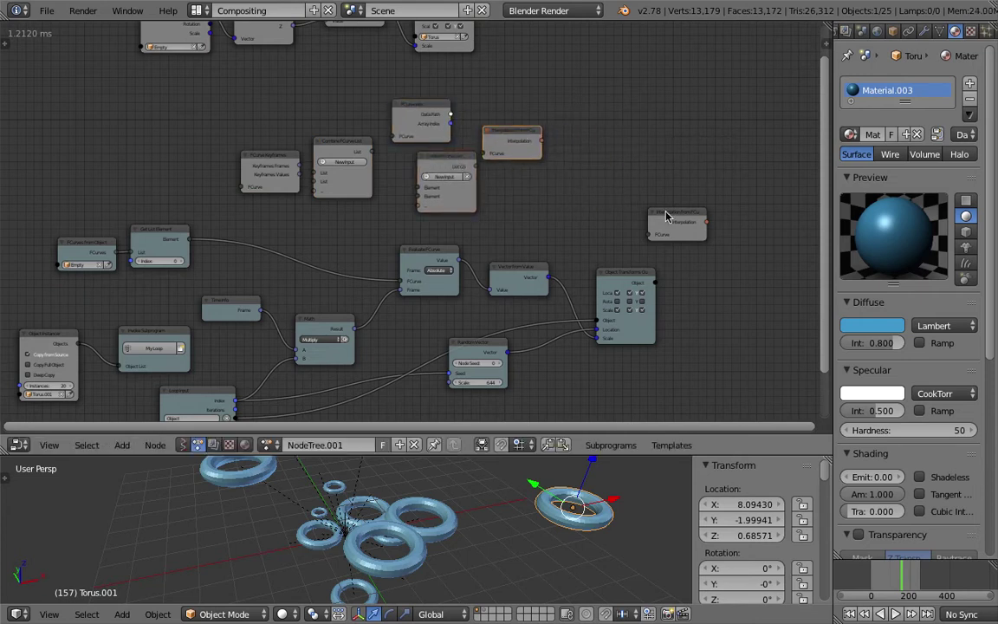
left_click_drag(675, 216, 519, 170)
Step: Delete the duplicate Interpolation from FCurve node and tidy the remaining unconnected FCurve nodes
scroll(520, 170, "up", 4)
left_click_drag(548, 118, 564, 111)
key("x")
left_click_drag(469, 134, 443, 141)
left_click(423, 81)
left_click_drag(336, 109, 340, 84)
middle_click_drag(670, 168, 581, 181)
Step: Search the available nodes for "fcurv" and look through the matching FCurve nodes without adding one
key("shift+a")
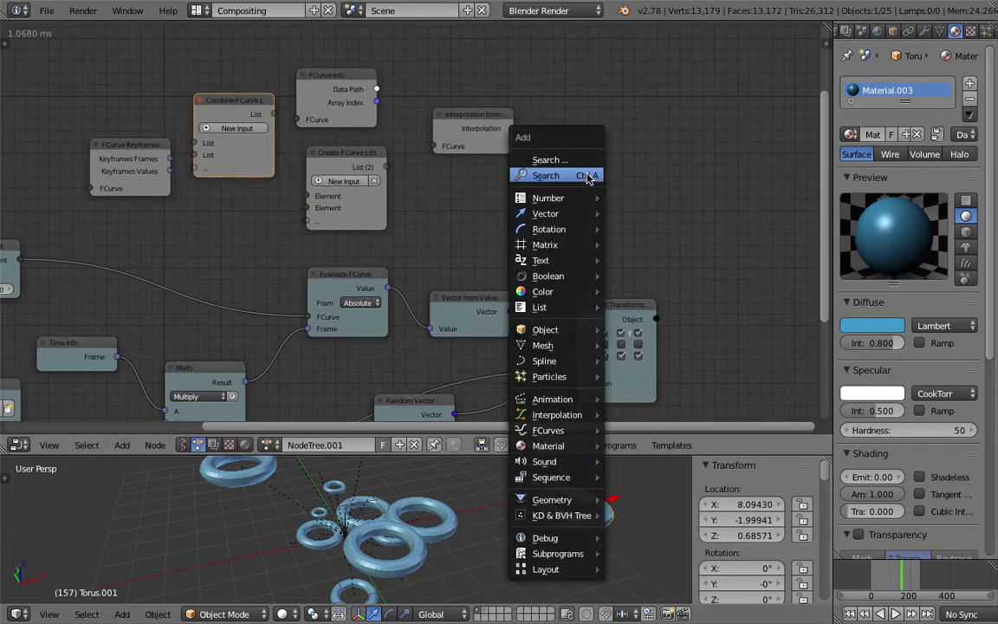
left_click(587, 177)
type("fcurv")
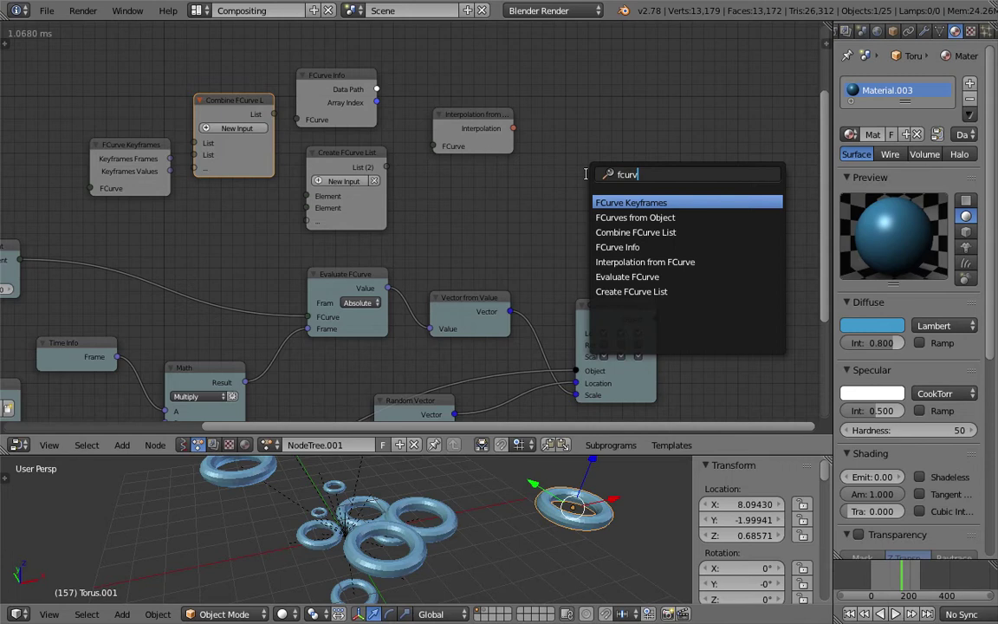
key("Down")
key("Down")
key("Down")
key("Down")
key("Down")
key("Escape")
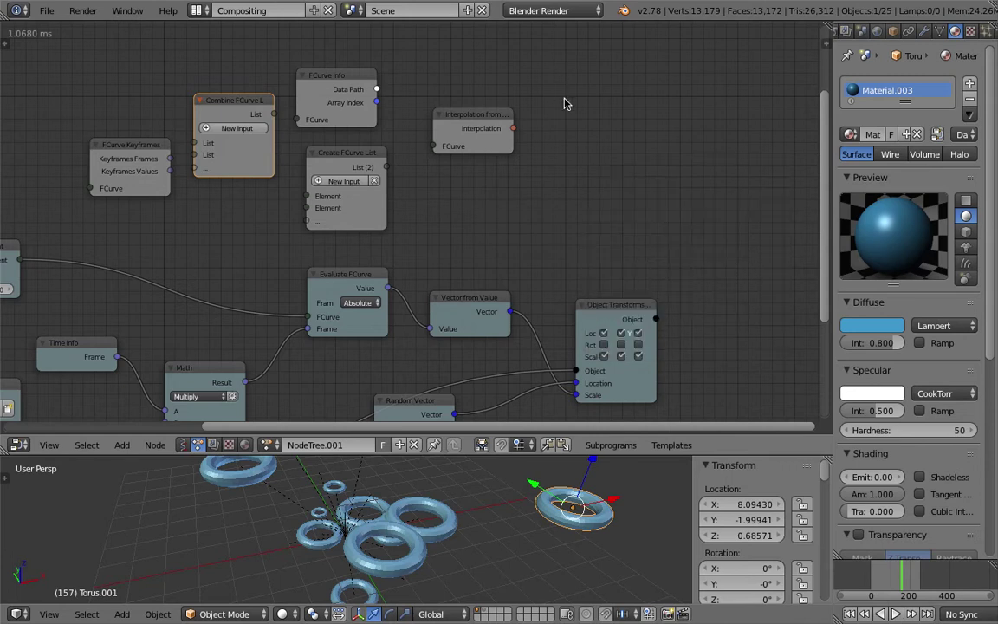
Step: Reposition the Evaluate FCurve node between the Get List Element and Vector from Value nodes
scroll(487, 120, "down", 3)
middle_click_drag(495, 172, 552, 187)
middle_click_drag(475, 251, 525, 187)
scroll(506, 207, "up", 2)
left_click(474, 189)
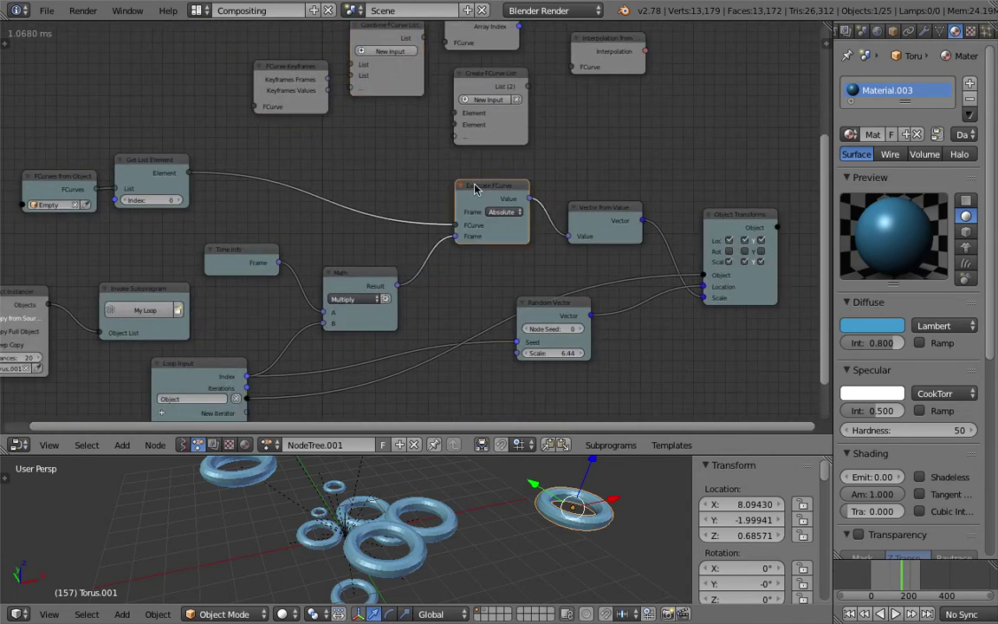
scroll(444, 190, "up", 2)
left_click_drag(440, 193, 424, 190)
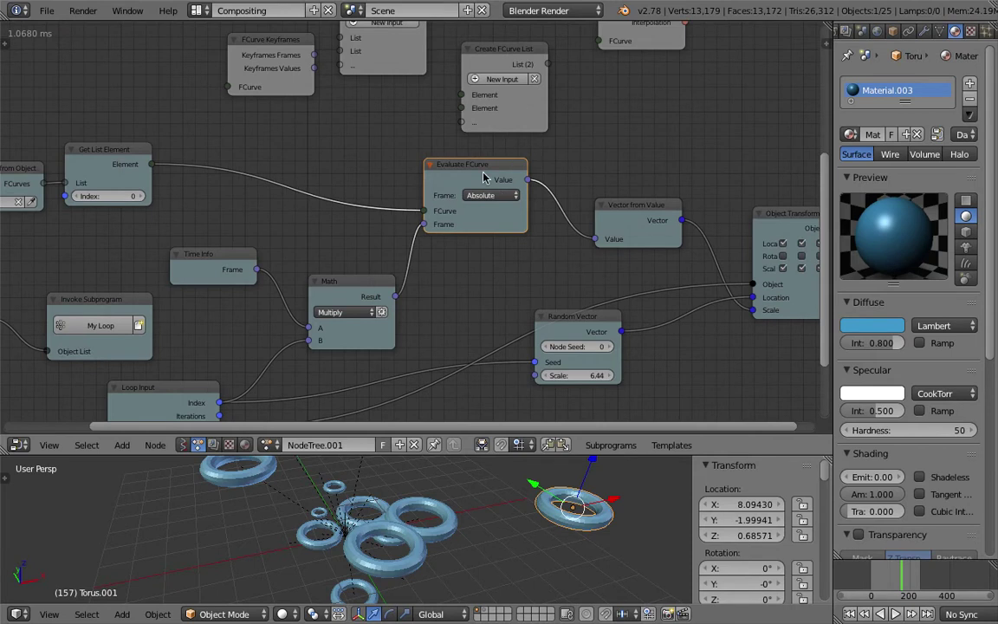
Step: Move the Interpolation from FCurve node farther from the Create FCurve List node and reposition the Vector from Value node
scroll(590, 218, "down", 3)
middle_click_drag(590, 218, 590, 173)
left_click(585, 185)
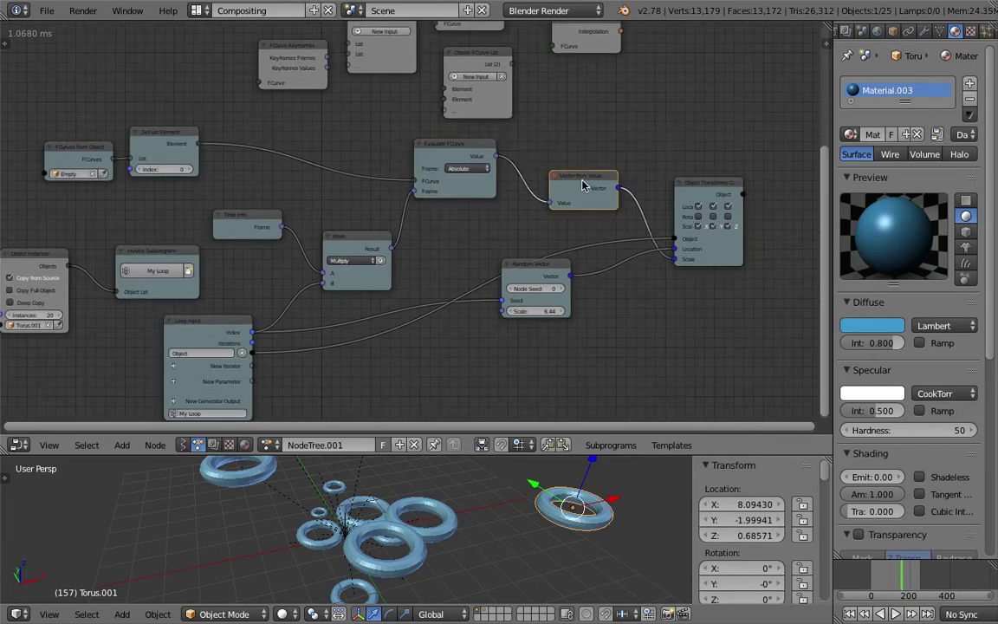
scroll(596, 154, "down", 1)
left_click_drag(586, 61, 638, 61)
scroll(530, 162, "up", 3)
left_click_drag(617, 172, 598, 163)
Step: Move the Math node closer to Time Info and the Get List Element node away from FCurves from Object
left_click_drag(390, 238, 380, 216)
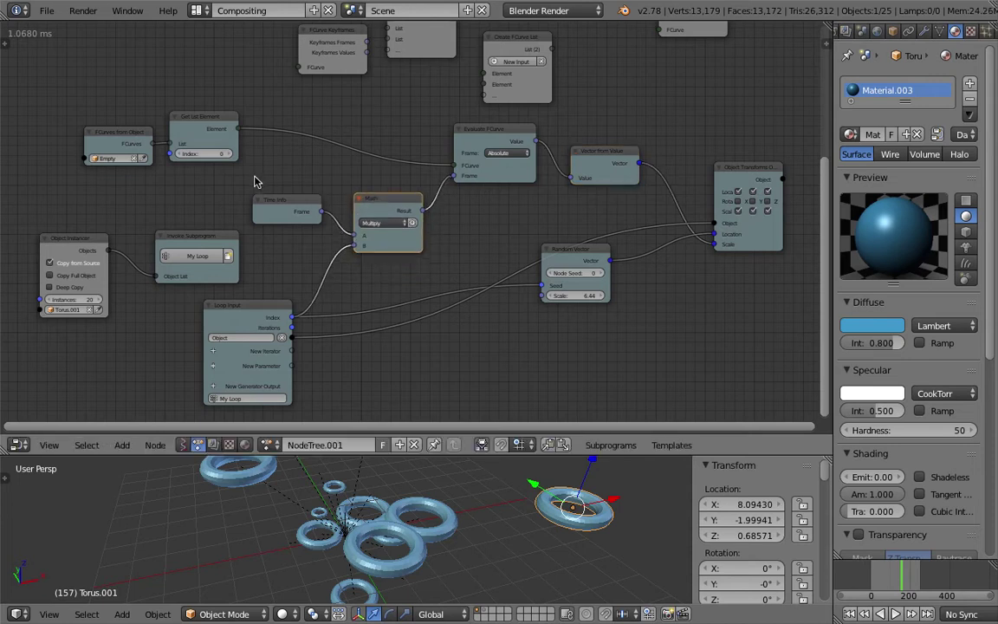
left_click_drag(208, 124, 242, 124)
scroll(328, 167, "down", 1)
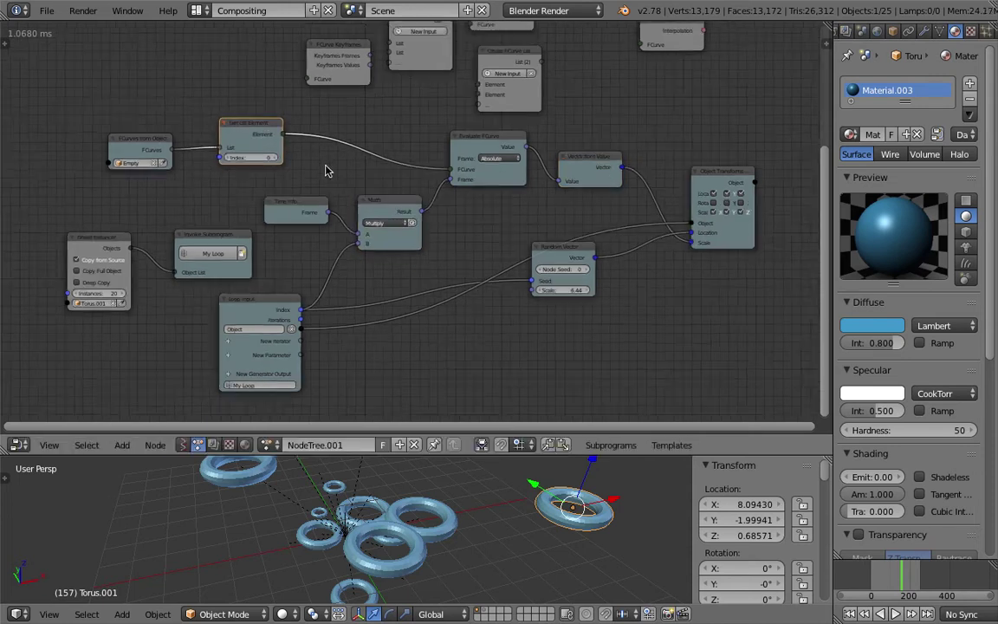
middle_click_drag(327, 168, 329, 138)
scroll(463, 486, "down", 3)
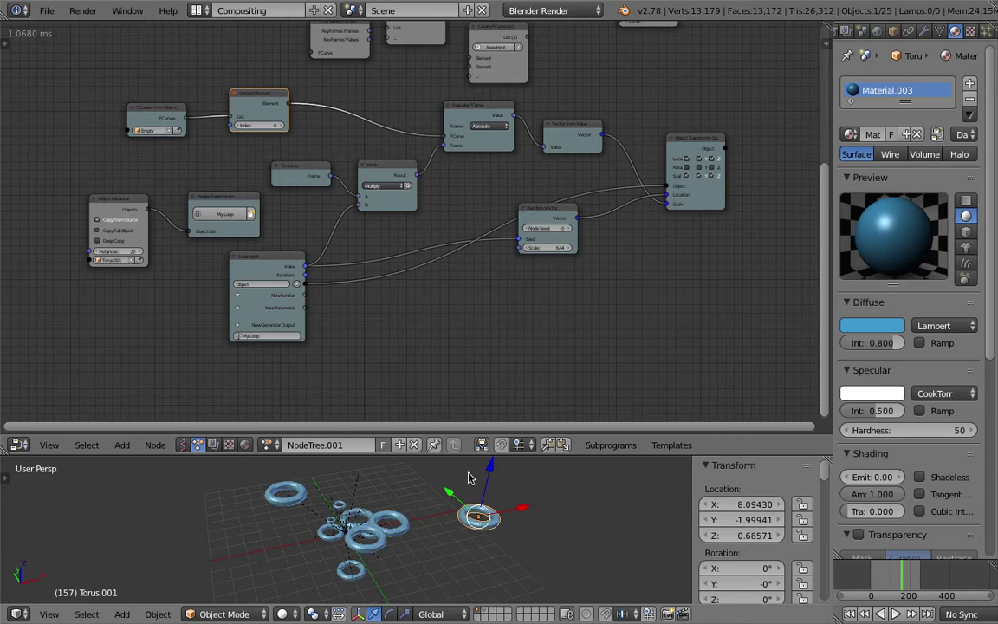
Step: Enlarge the 3D view below the node tree and save the file over the existing version
left_click_drag(473, 455, 474, 371)
key("ctrl+s")
left_click(475, 391)
scroll(496, 449, "up", 3)
middle_click_drag(495, 449, 445, 415)
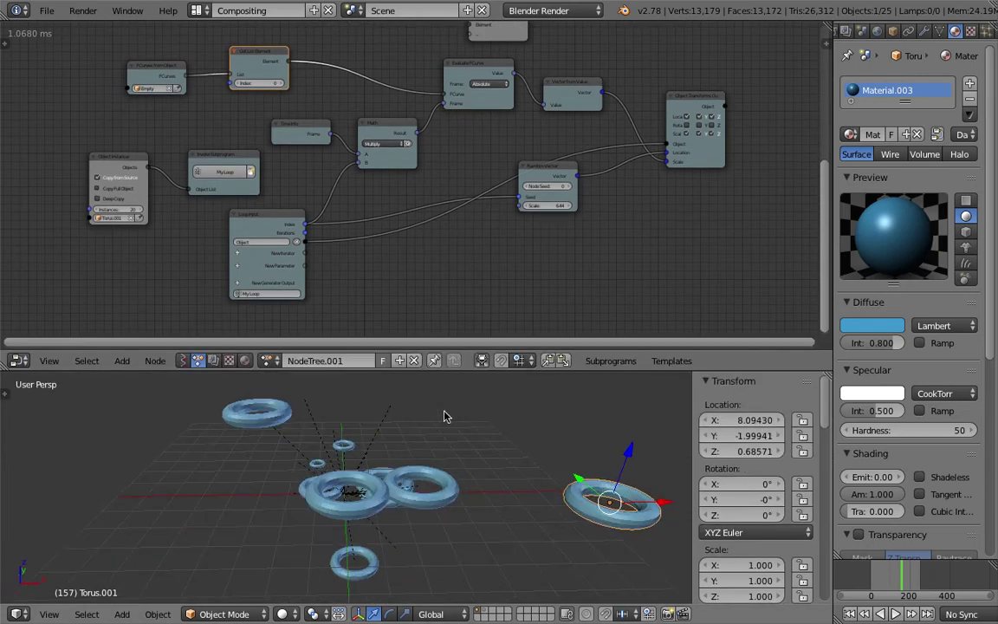
middle_click_drag(363, 400, 431, 465)
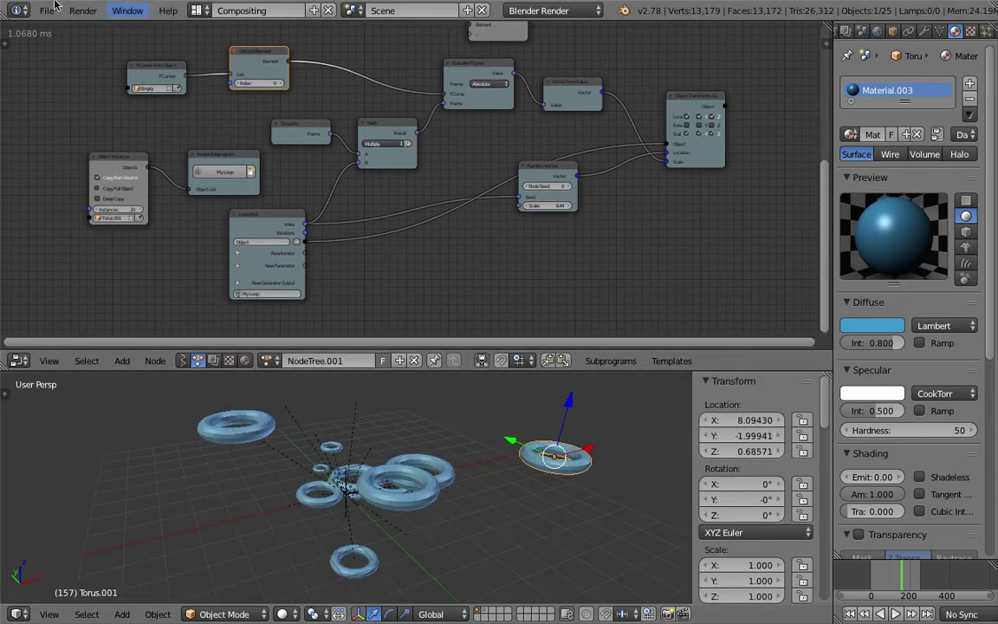
Step: Save the current file and save a new version on the Desktop as fcurve_test_003.blend
left_click(47, 10)
left_click(66, 130)
left_click(47, 11)
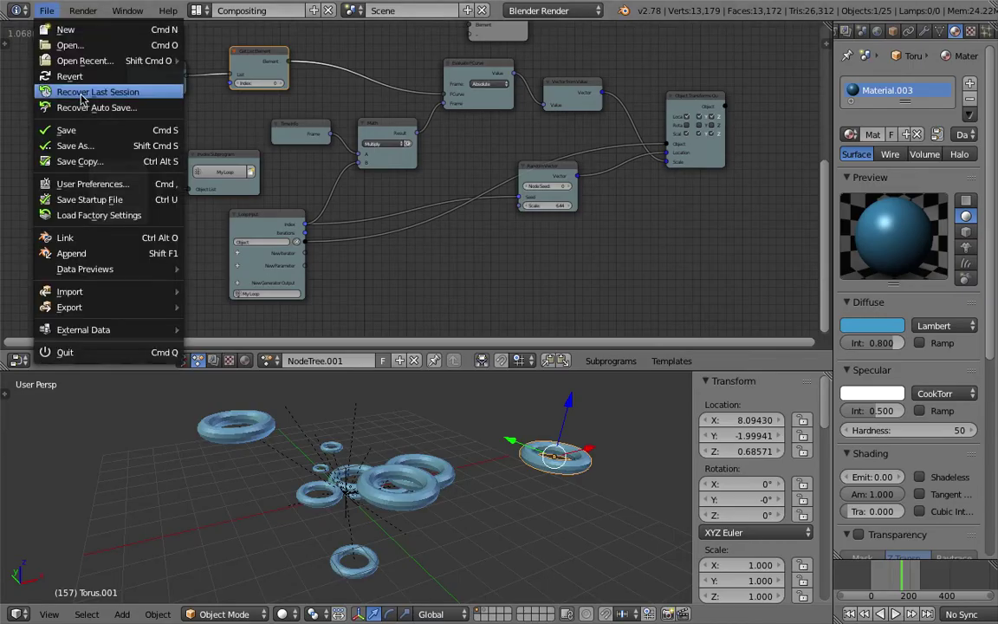
left_click(76, 146)
left_click(883, 70)
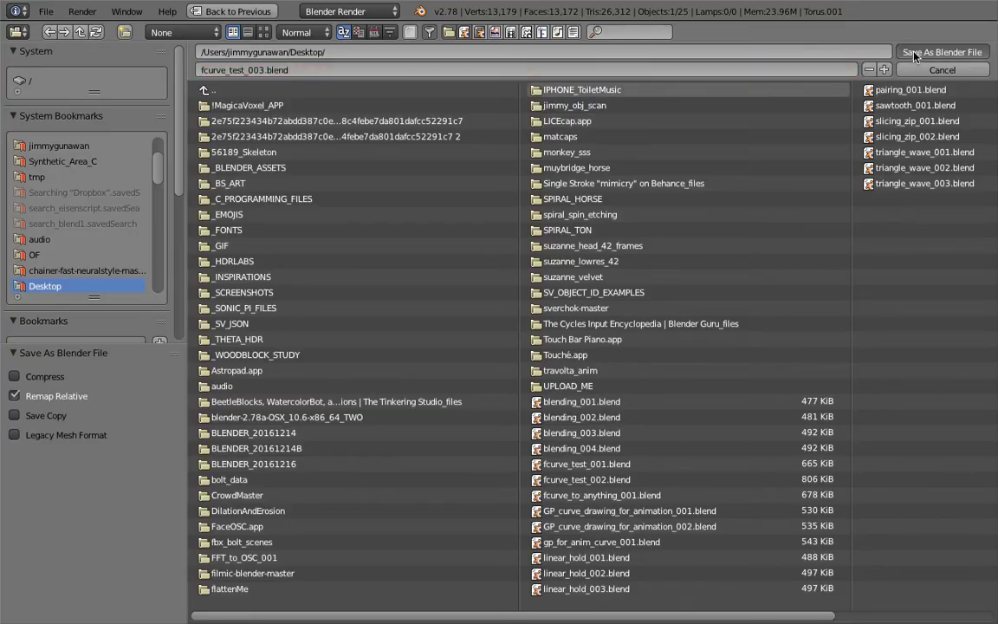
left_click(941, 52)
middle_click_drag(492, 500, 510, 488)
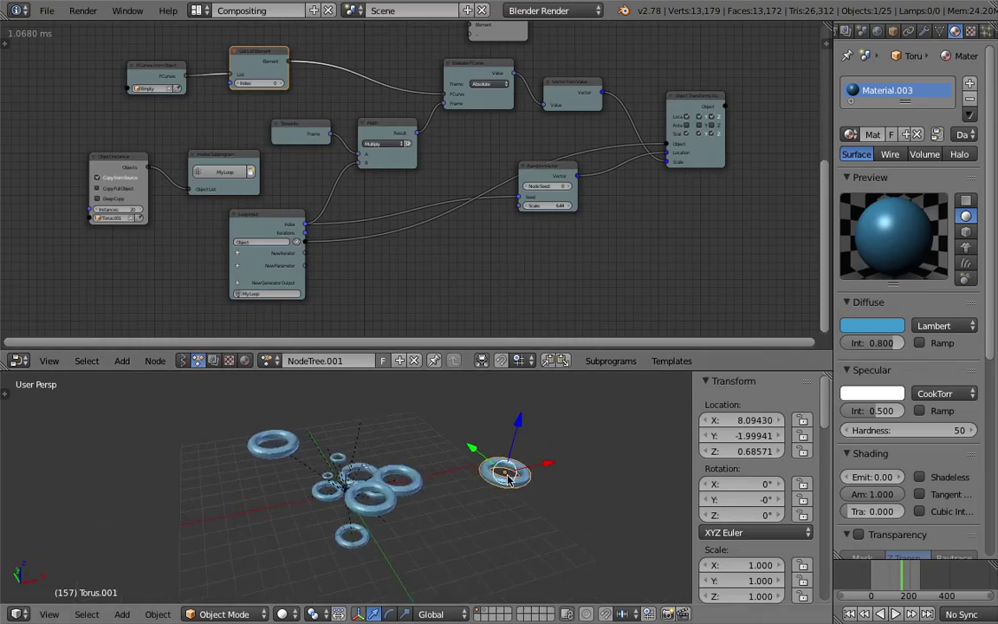
Step: Delete the Object Instancer node from the node tree and the source blue torus from the scene
scroll(268, 256, "up", 1)
left_click(72, 157)
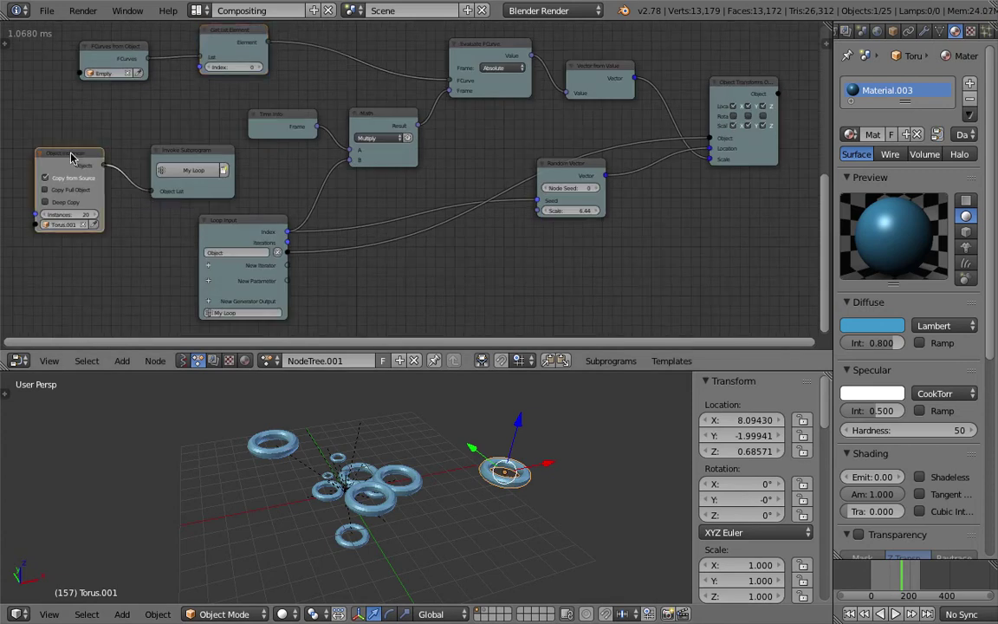
key("x")
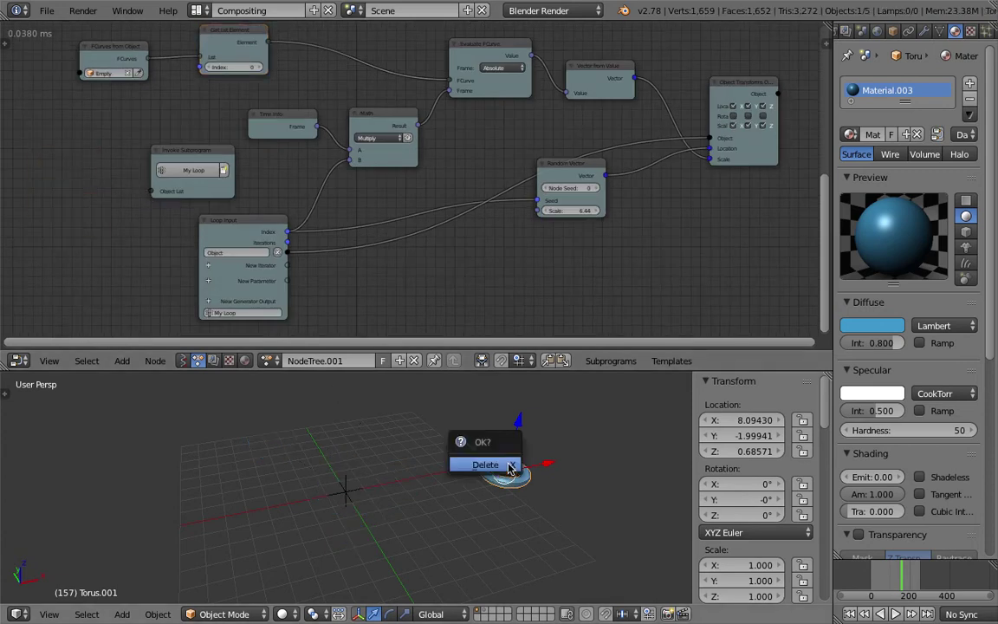
key("Delete")
Step: Go to frame 67 and save the file over the existing version with the empty selected
mouse_move(875, 583)
left_mouse_down()
mouse_move(901, 579)
mouse_move(884, 577)
left_mouse_up()
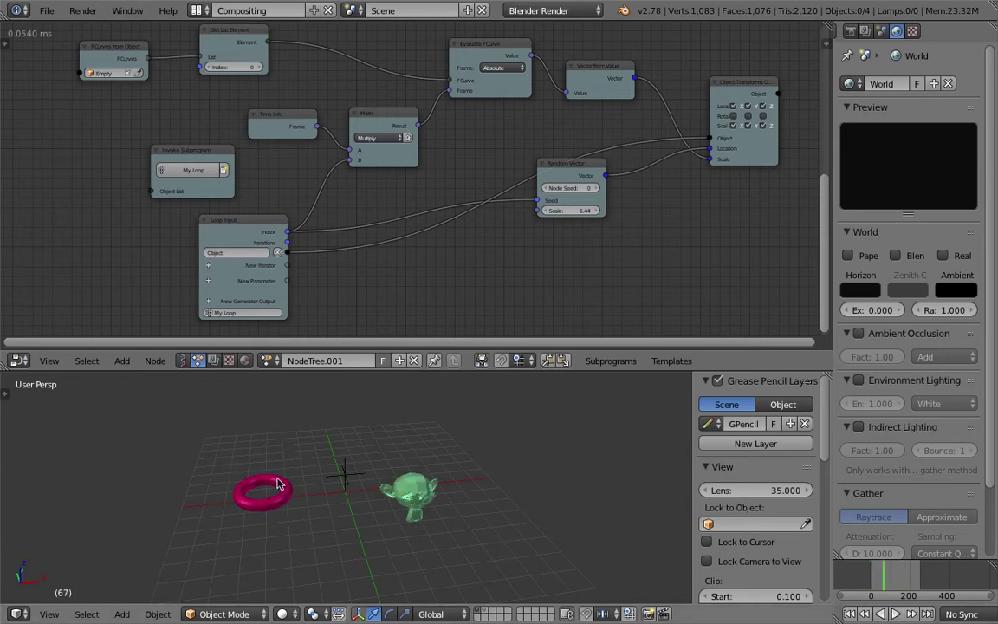
right_click(419, 501)
right_click(355, 477)
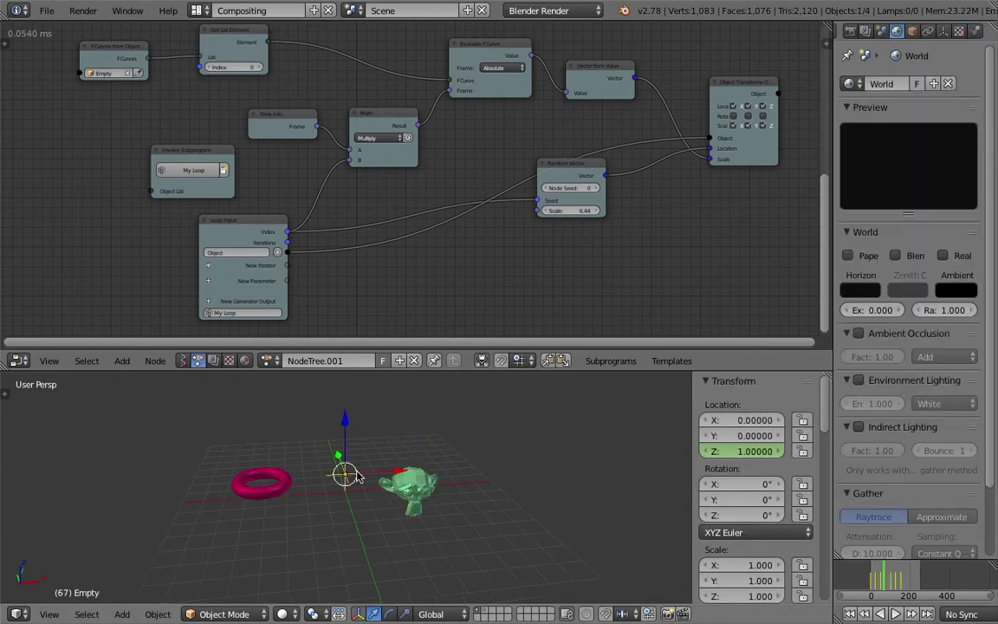
key("ctrl+s")
left_click(431, 474)
Step: Delete the whole teal node group, from FCurves from Object and Loop Input through Object Transforms Output
scroll(442, 195, "down", 3)
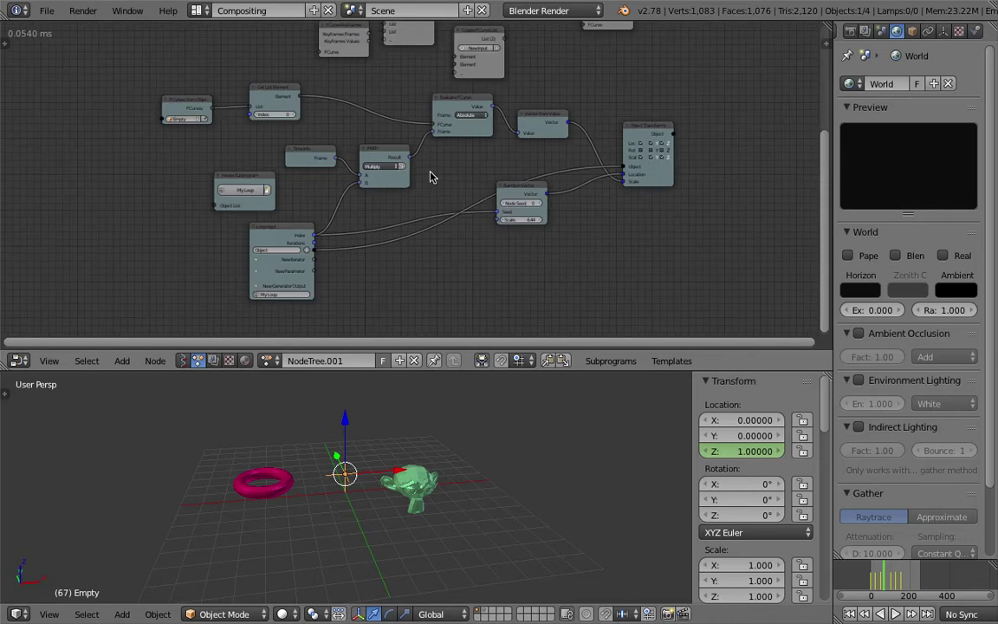
left_click_drag(492, 93, 510, 83)
scroll(403, 176, "up", 2)
key("a")
key("a")
key("a")
key("b")
left_click_drag(97, 111, 709, 329)
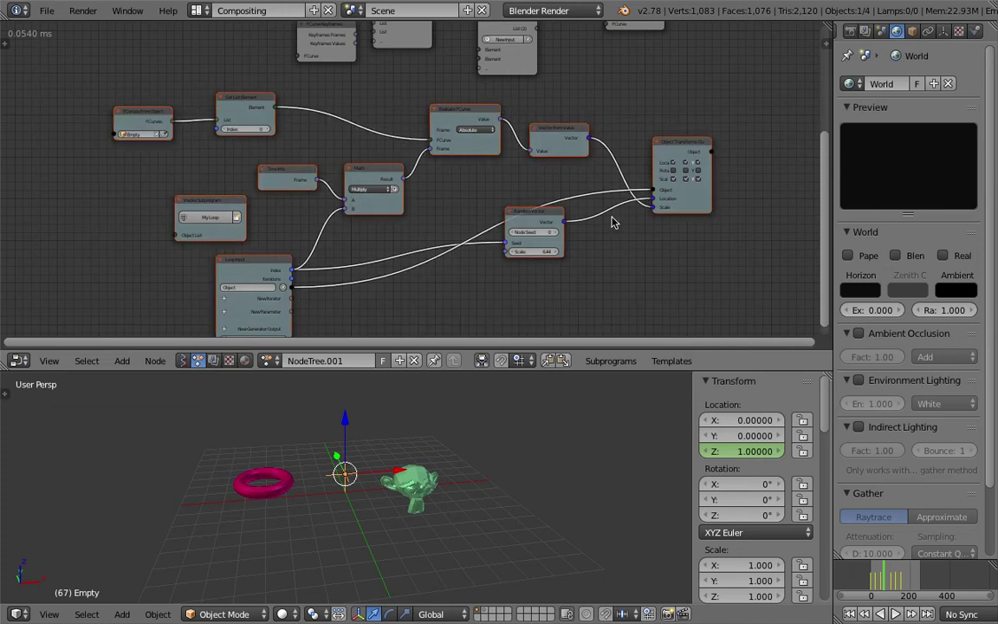
middle_click_drag(609, 224, 605, 236)
key("x")
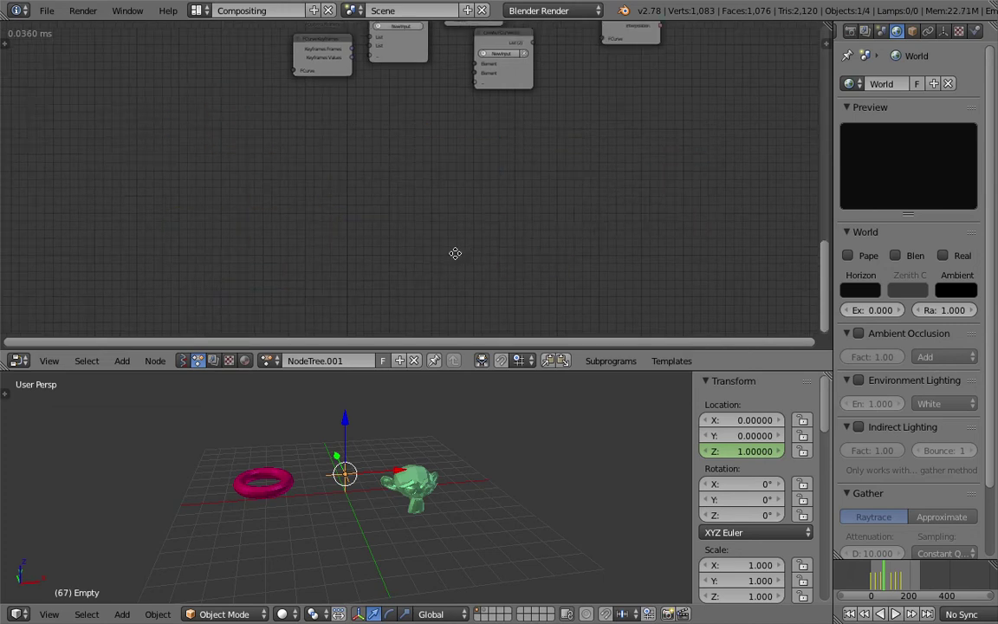
Step: Add an Evaluate FCurve node in the empty area below the remaining nodes
middle_click_drag(479, 262, 440, 190)
key("shift+a")
left_click(385, 160)
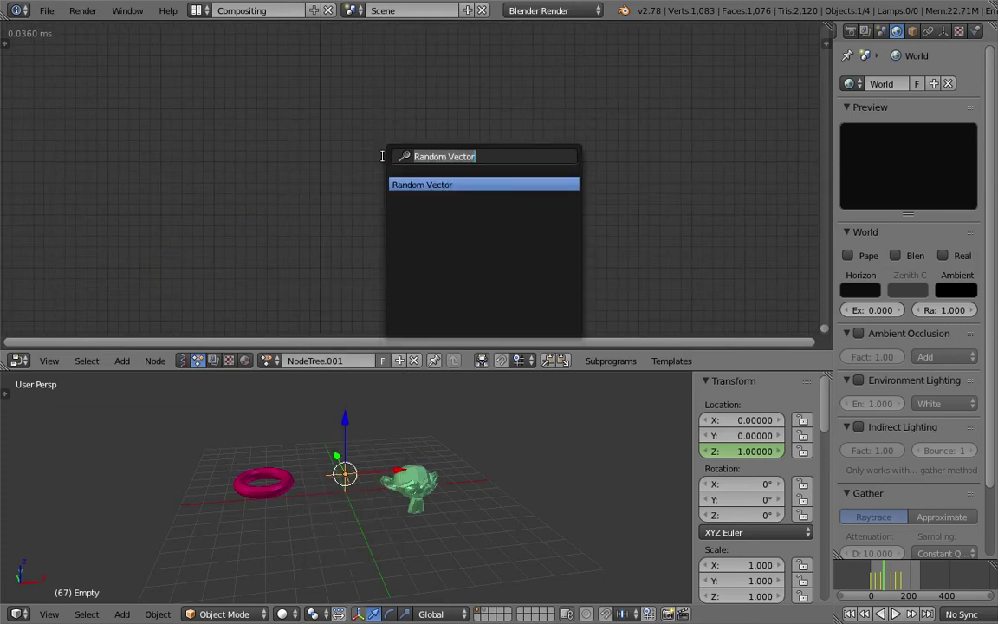
type("eva")
key("Down")
key("Down")
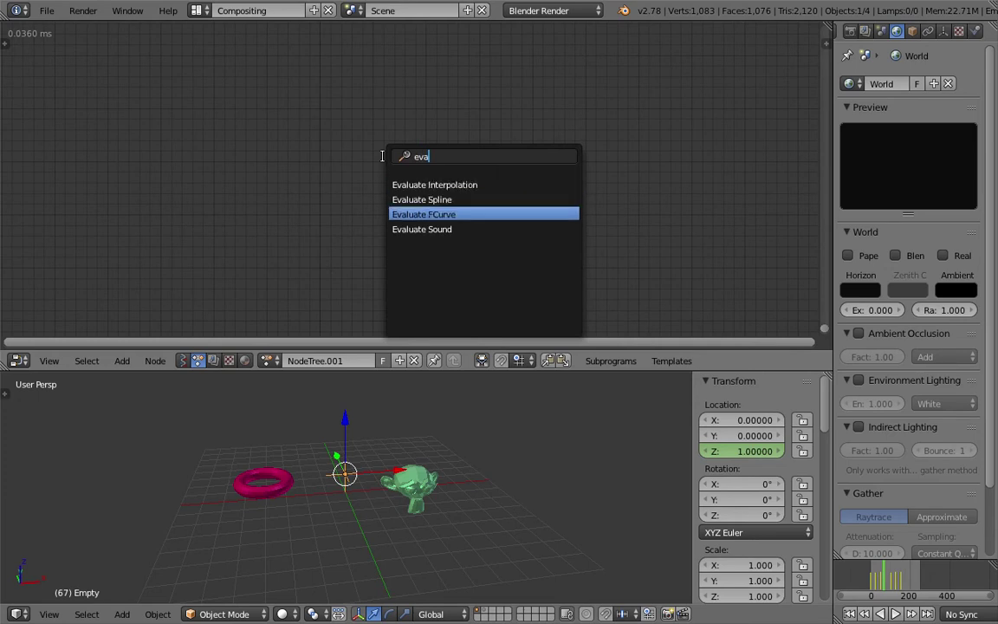
key("Return")
left_click(412, 166)
scroll(413, 165, "up", 2)
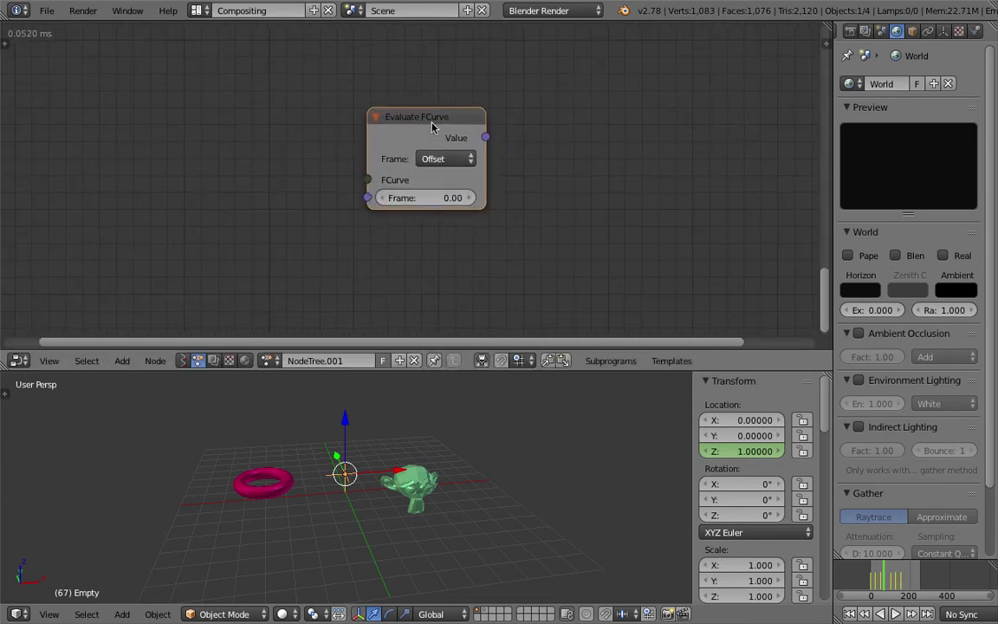
scroll(489, 124, "down", 3)
middle_click_drag(469, 151, 563, 138)
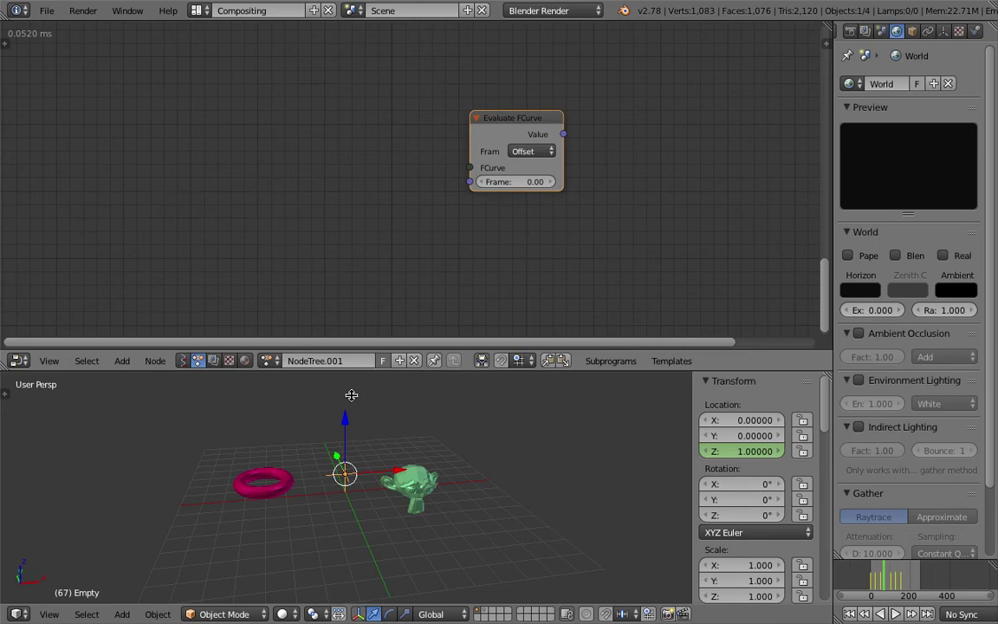
Step: Enlarge the 3D view and add an Ico Sphere to the scene
scroll(375, 474, "up", 2)
middle_click_drag(338, 474, 374, 397)
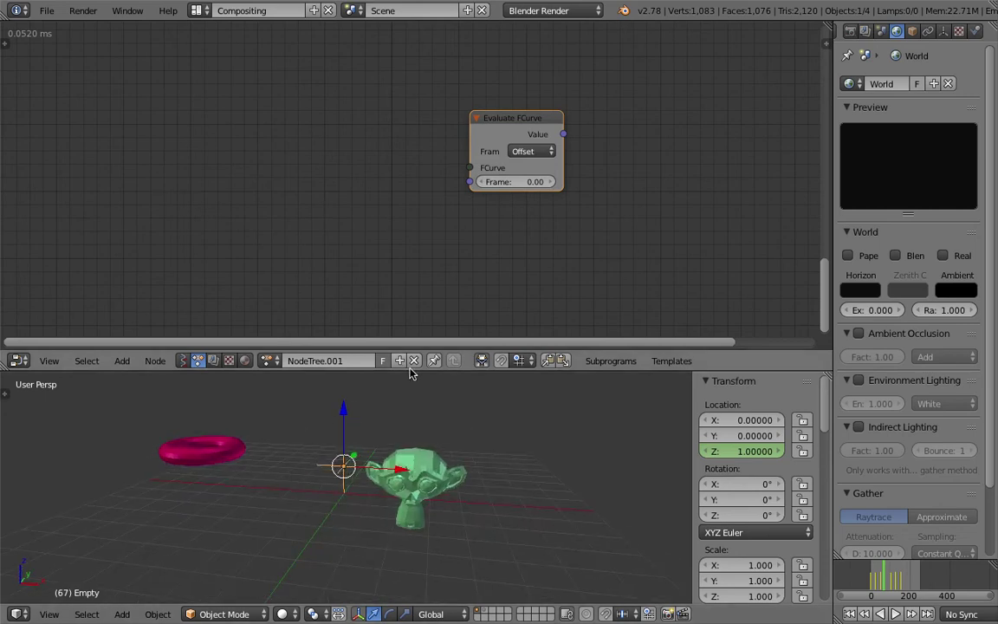
left_click_drag(411, 370, 412, 308)
scroll(444, 384, "up", 1)
key("shift+a")
mouse_move(449, 394)
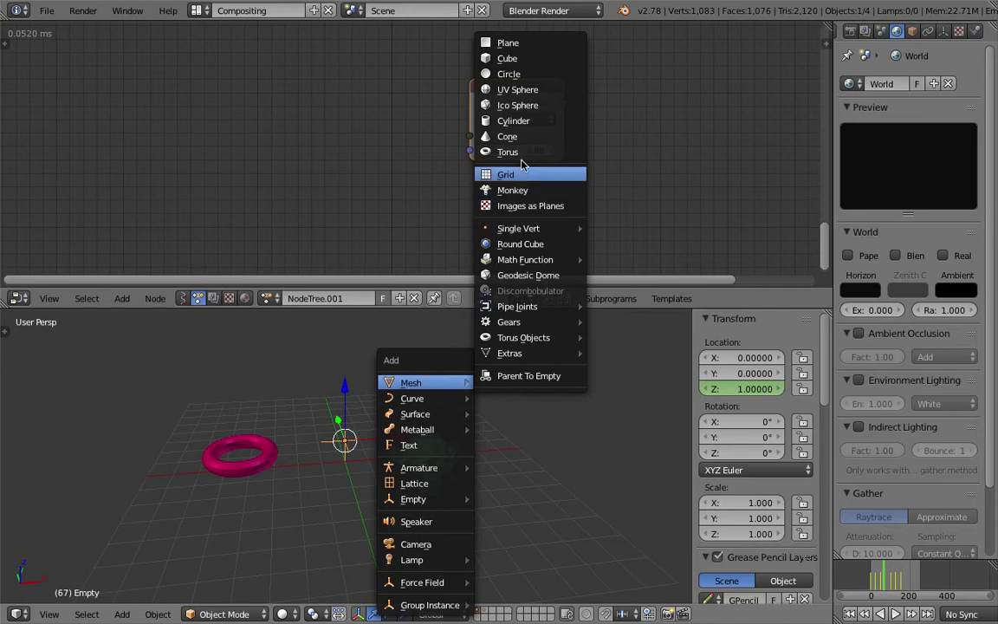
left_click(518, 105)
scroll(516, 447, "down", 3)
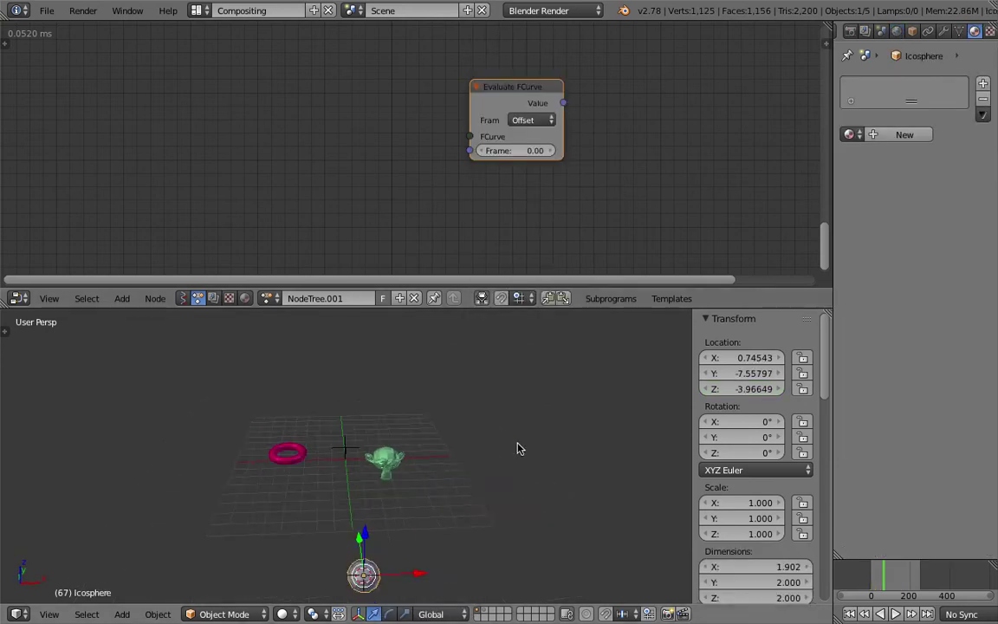
Step: Clear the icosphere's location and move it above and behind the monkey, to about X 5.5, Y 1.5, Z 3.1
key("alt+g")
scroll(504, 458, "up", 5)
key("g")
left_click(500, 386)
middle_click_drag(460, 392, 466, 431, "shift")
key("g")
left_click(509, 402)
middle_click_drag(501, 389, 531, 408)
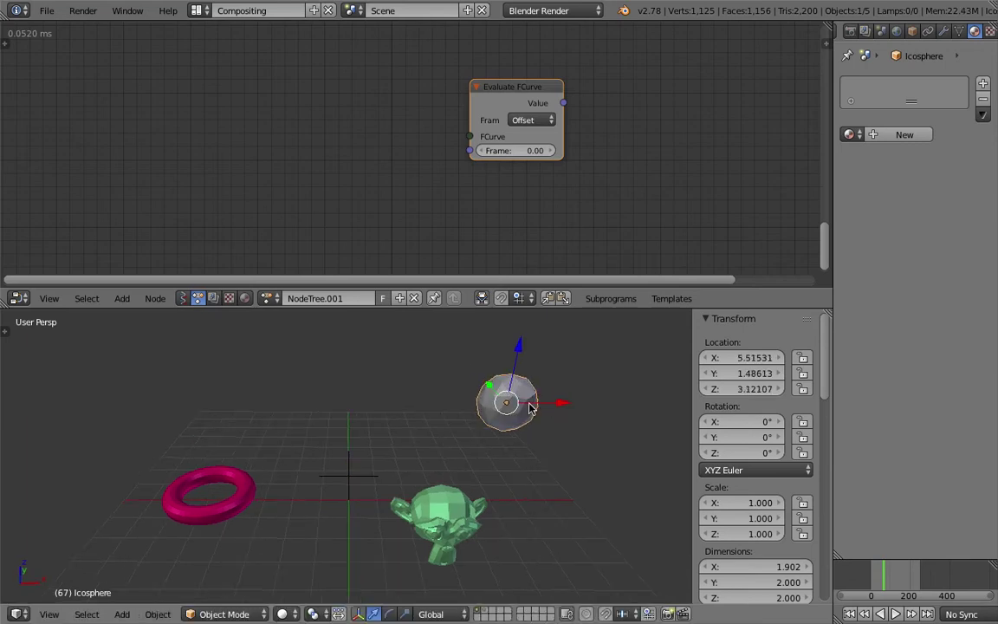
mouse_move(530, 409)
middle_mouse_down()
mouse_move(507, 405)
mouse_move(539, 403)
middle_mouse_up()
scroll(416, 238, "down", 1)
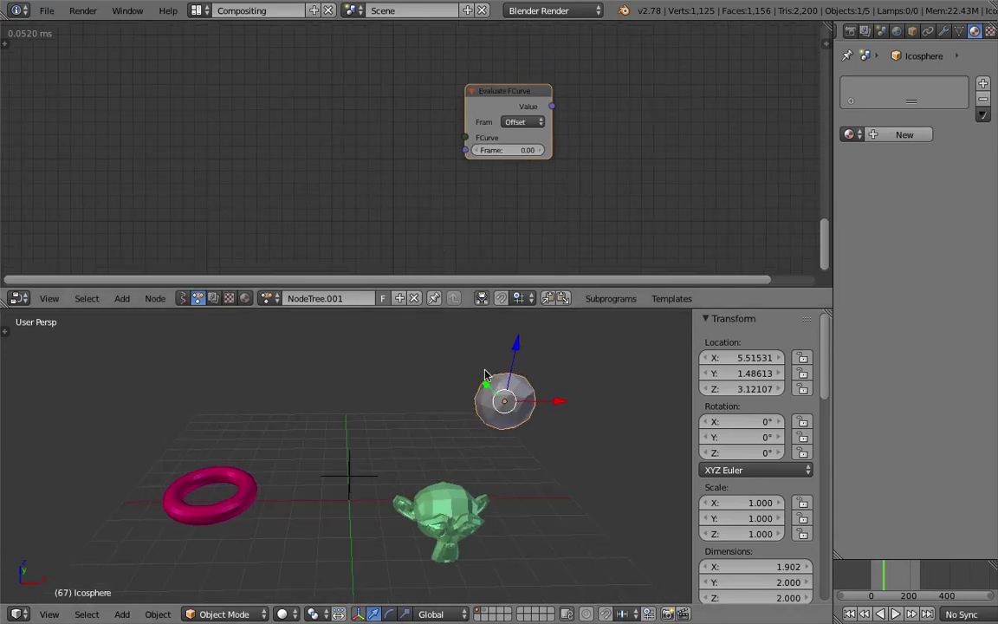
middle_click_drag(447, 395, 483, 400)
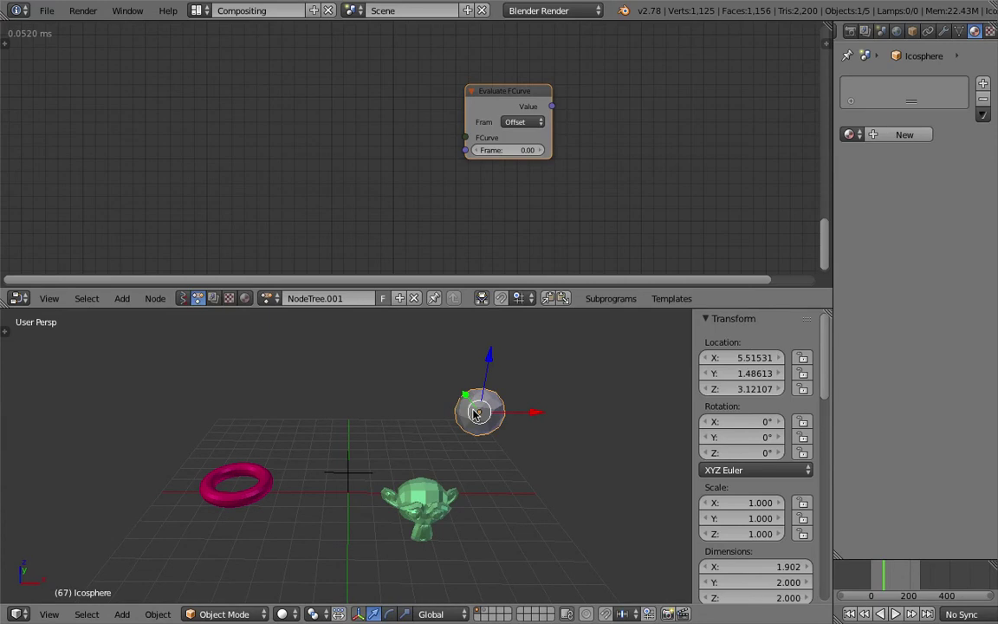
Step: Select the empty and save the file over the existing version
right_click(354, 472)
middle_click_drag(354, 470, 383, 465)
key("ctrl+s")
left_click(374, 455)
Step: Add an FCurves from Object node ahead of the Evaluate FCurve node
key("shift+a")
mouse_move(232, 128)
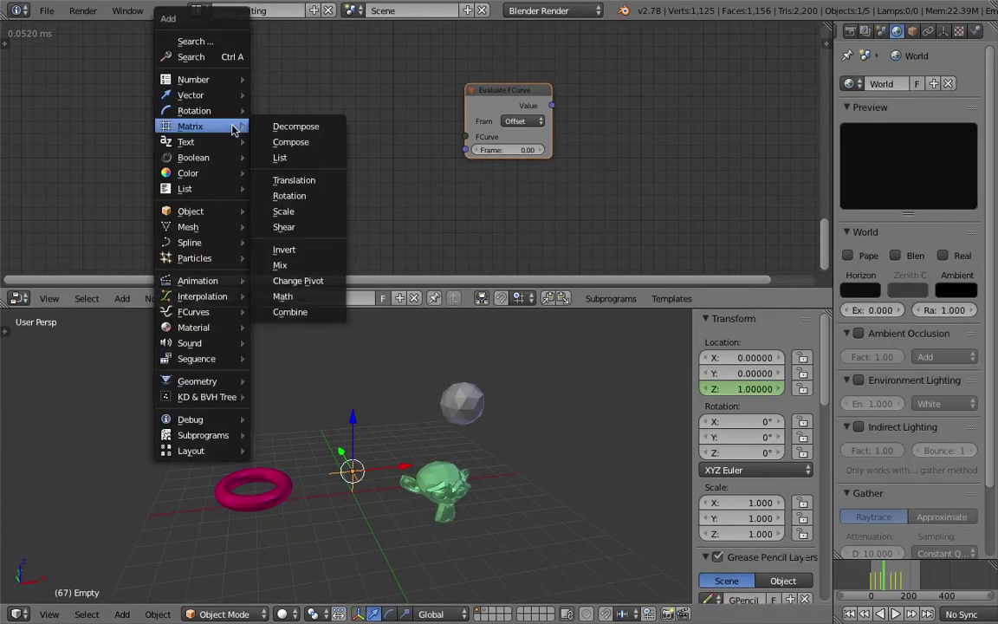
left_click(220, 57)
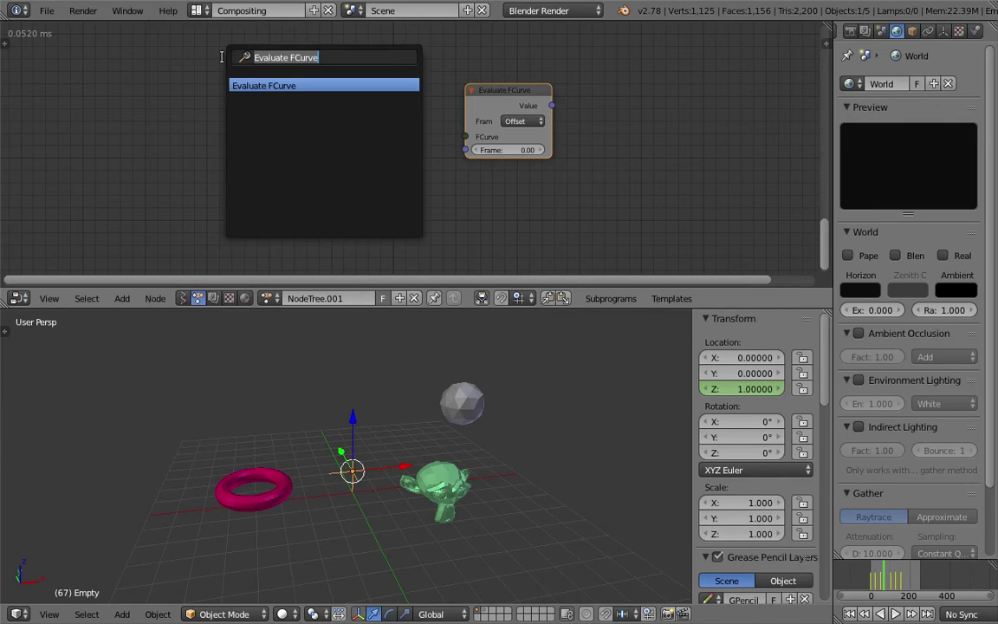
type("object ")
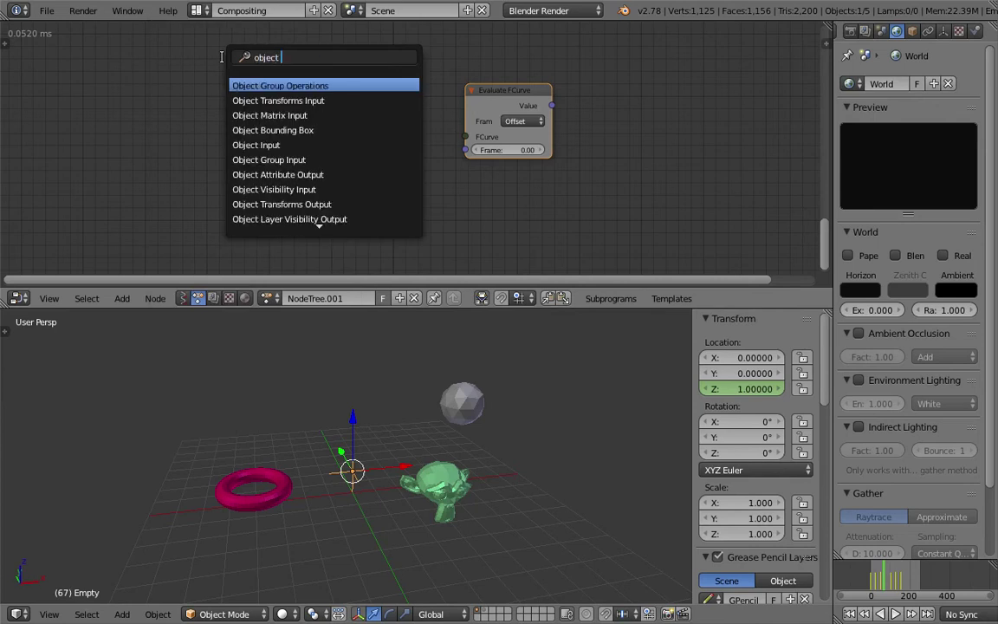
type("f")
key("ctrl+a")
type("fc")
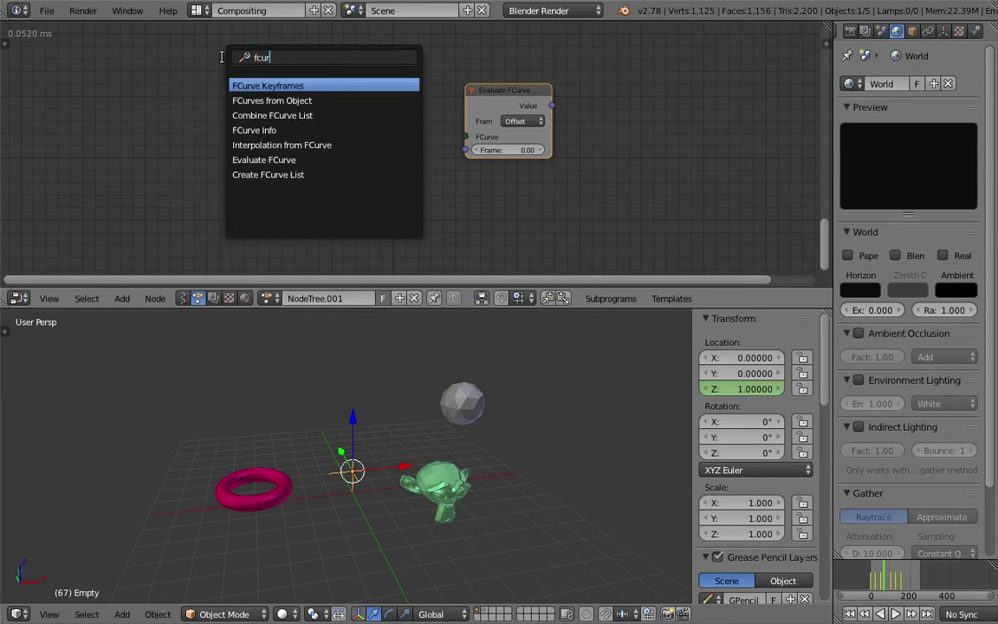
key("Down")
key("Return")
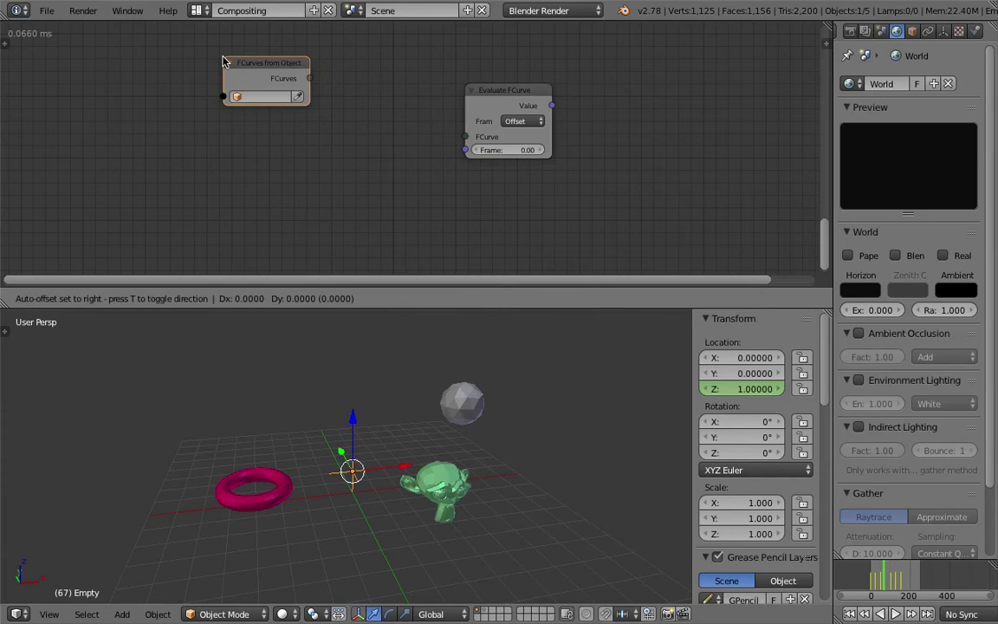
left_click(252, 108)
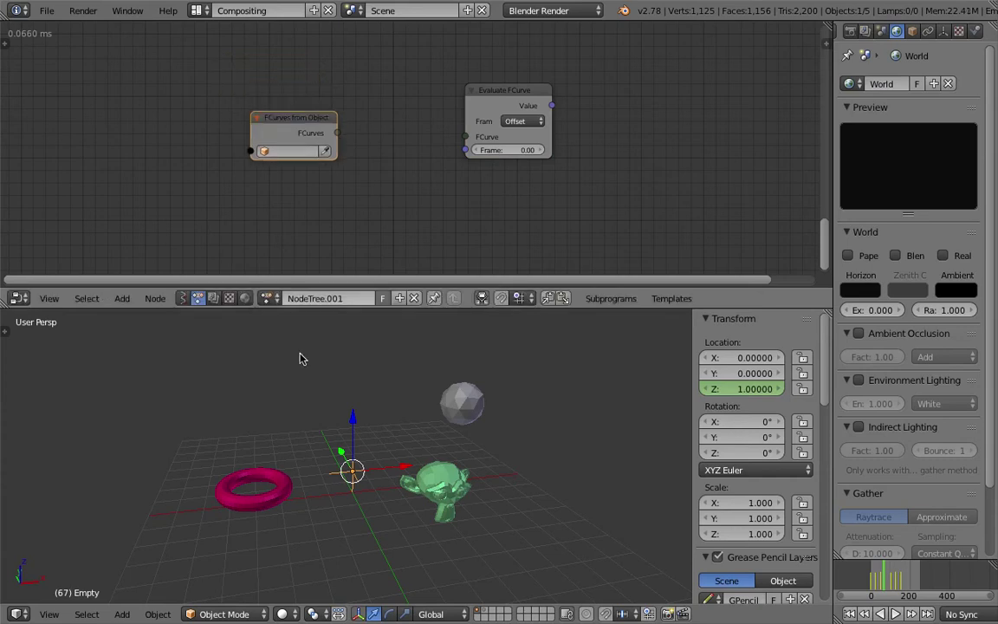
Step: Assign the empty as the FCurves from Object source and move that node farther from Evaluate FCurve
left_click(329, 153)
left_click_drag(313, 120, 272, 119)
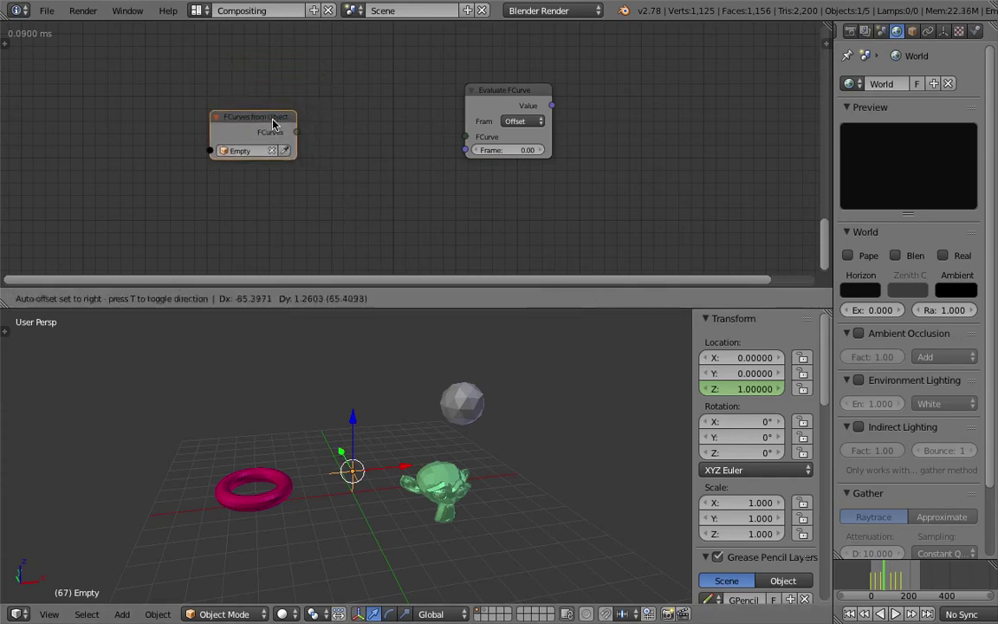
scroll(282, 142, "up", 7)
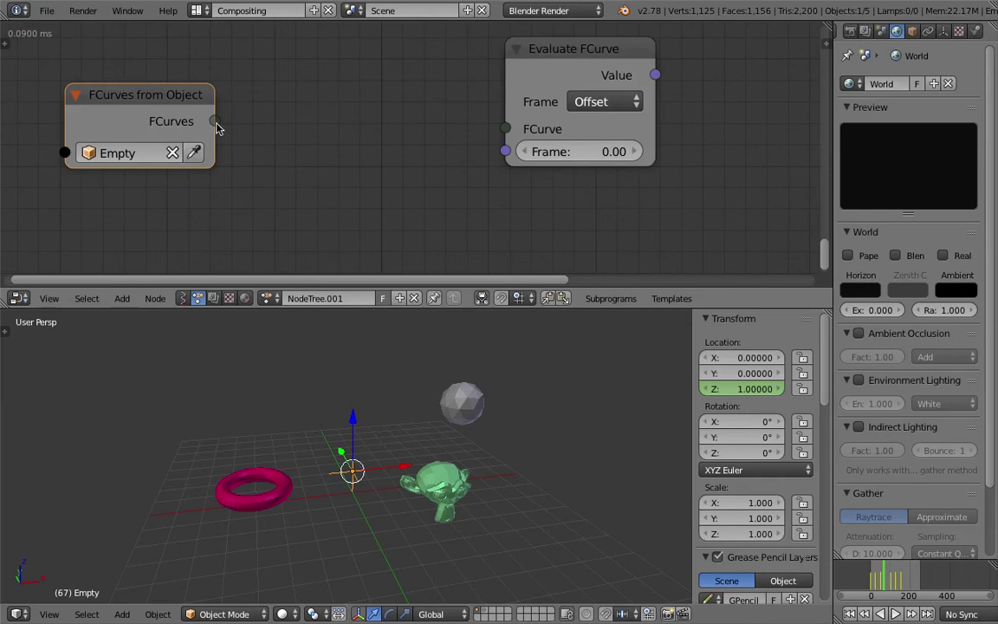
Step: Link FCurves from Object to Evaluate FCurve through a Get List Element node and space the three nodes apart
left_click_drag(215, 122, 279, 124)
left_click_drag(390, 124, 506, 128)
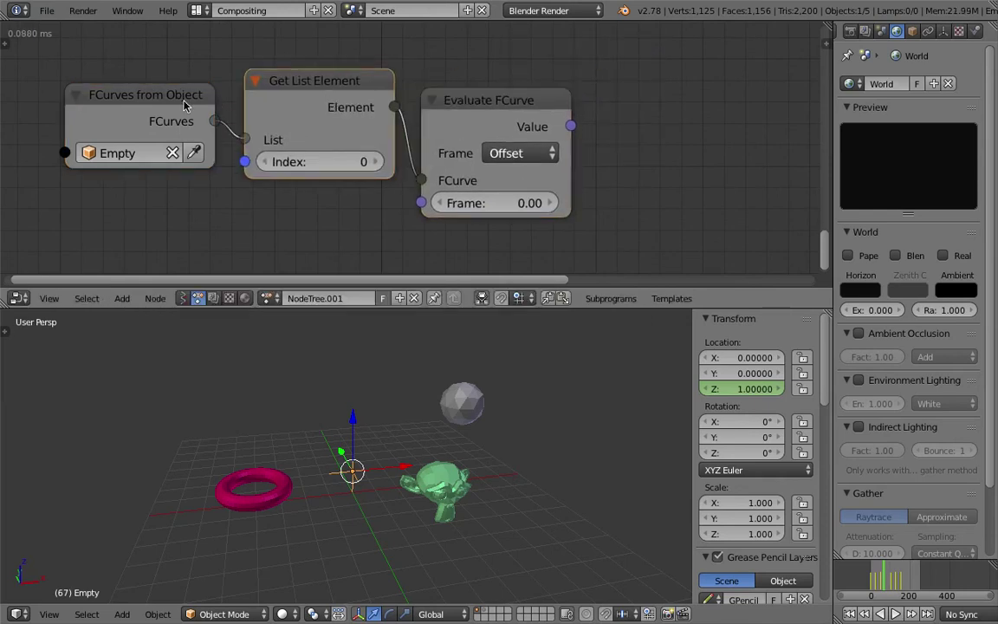
left_click_drag(182, 101, 166, 91)
scroll(204, 142, "down", 2)
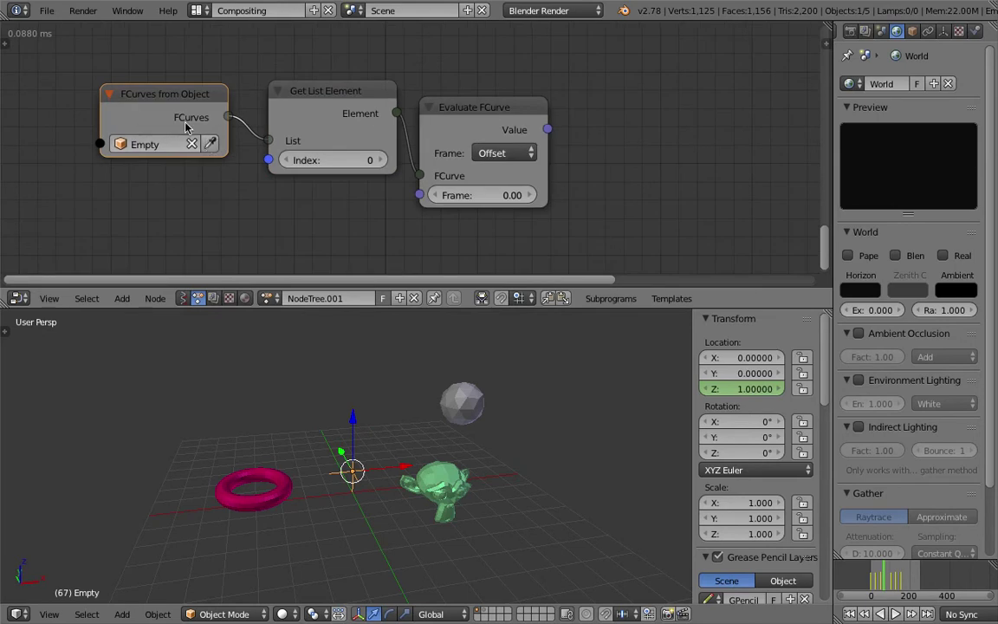
left_click_drag(299, 139, 295, 129)
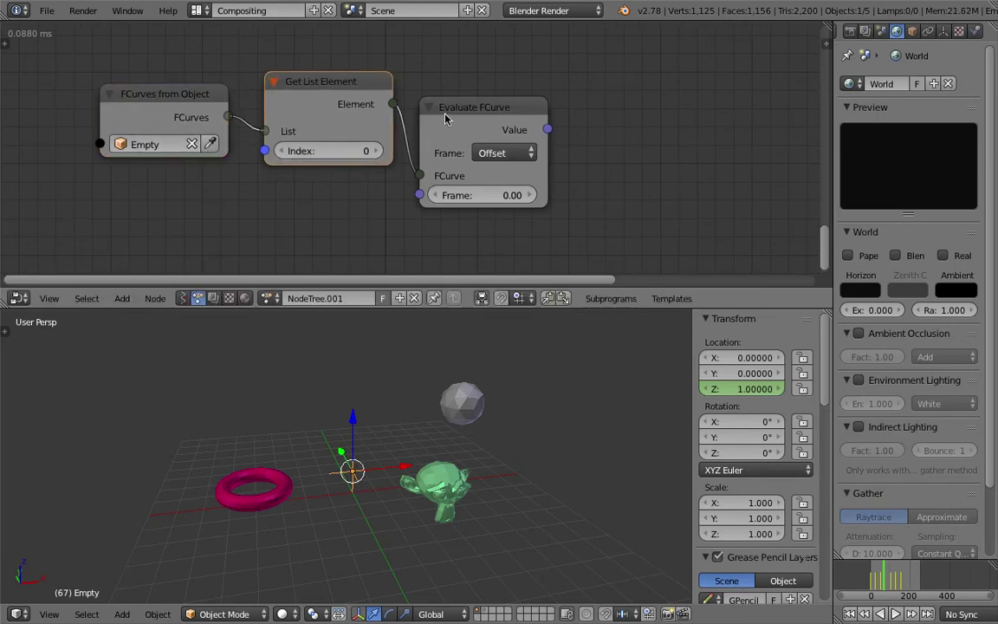
left_click_drag(444, 119, 488, 99)
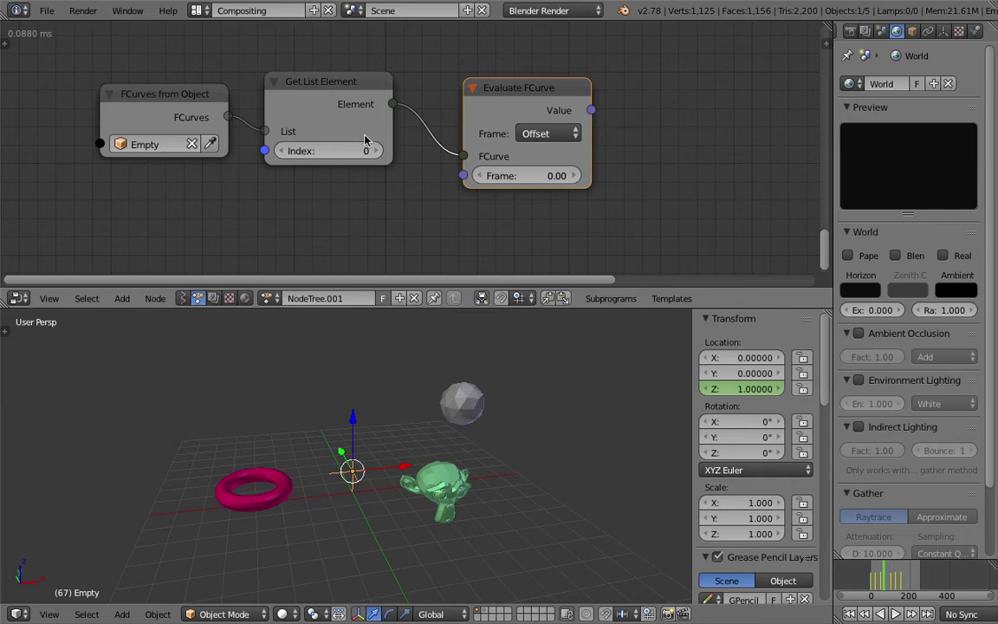
Step: Move the Evaluate FCurve node slightly farther from the Get List Element node
scroll(294, 104, "down", 2)
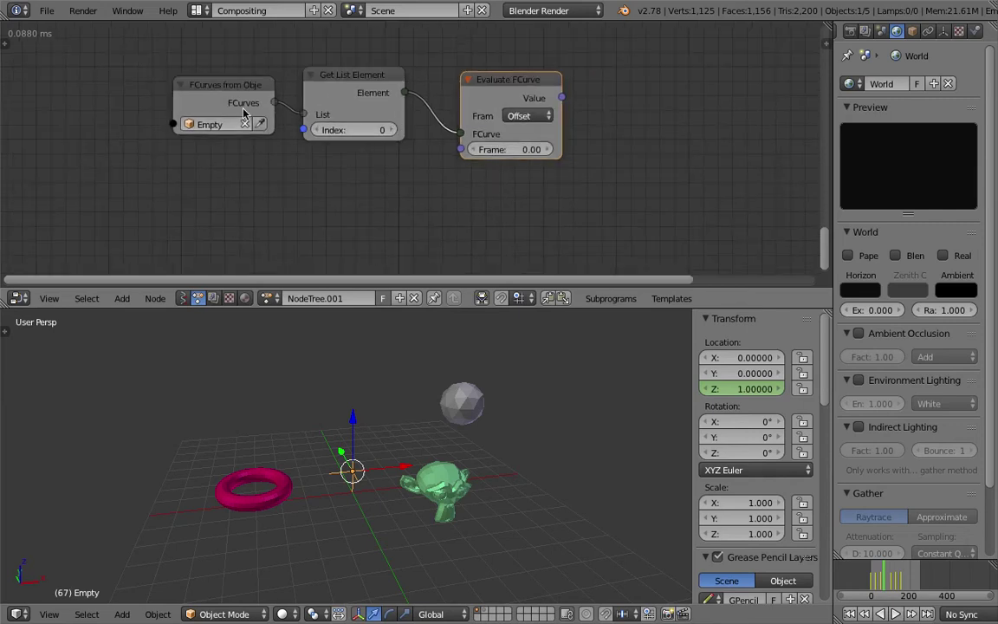
scroll(346, 128, "up", 3)
scroll(348, 126, "down", 2)
middle_click_drag(397, 151, 343, 158)
left_click_drag(489, 101, 502, 102)
middle_click_drag(629, 108, 583, 123)
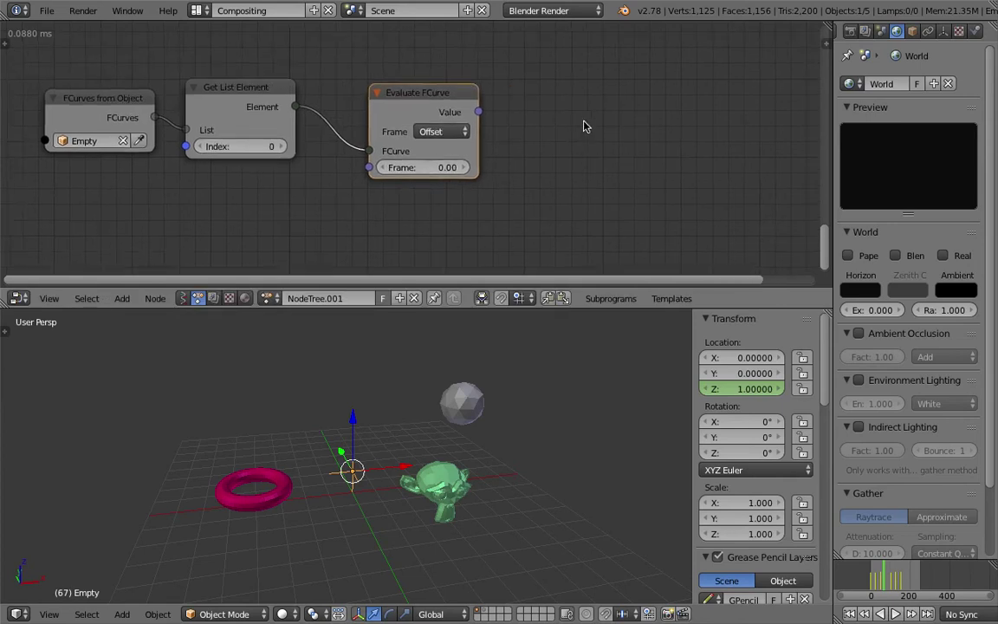
key("ctrl+a")
key("Escape")
left_click_drag(477, 114, 504, 120)
middle_click_drag(605, 139, 587, 136)
scroll(587, 136, "down", 2)
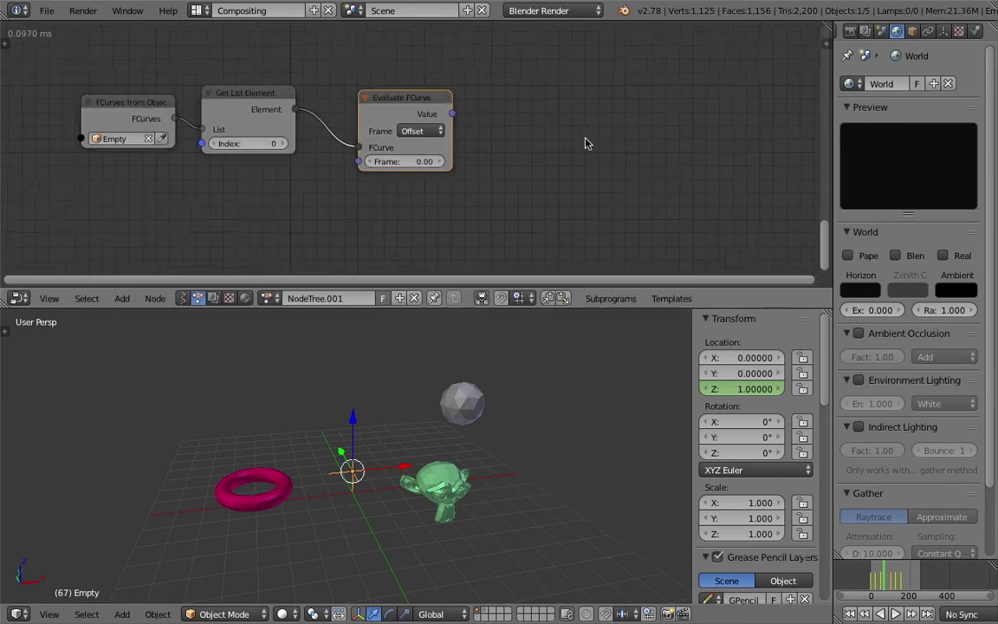
Step: Add a Time Info node below the Get List Element node
middle_click_drag(519, 158, 547, 134)
key("shift+a")
left_click(346, 208)
type("frame")
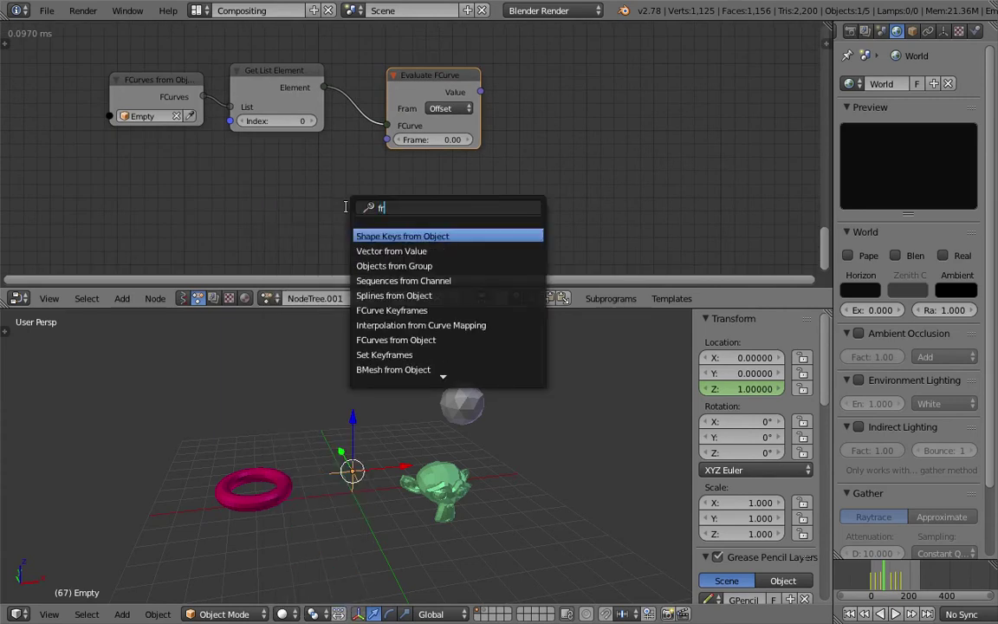
key("Down")
key("Down")
key("Return")
left_click(239, 186)
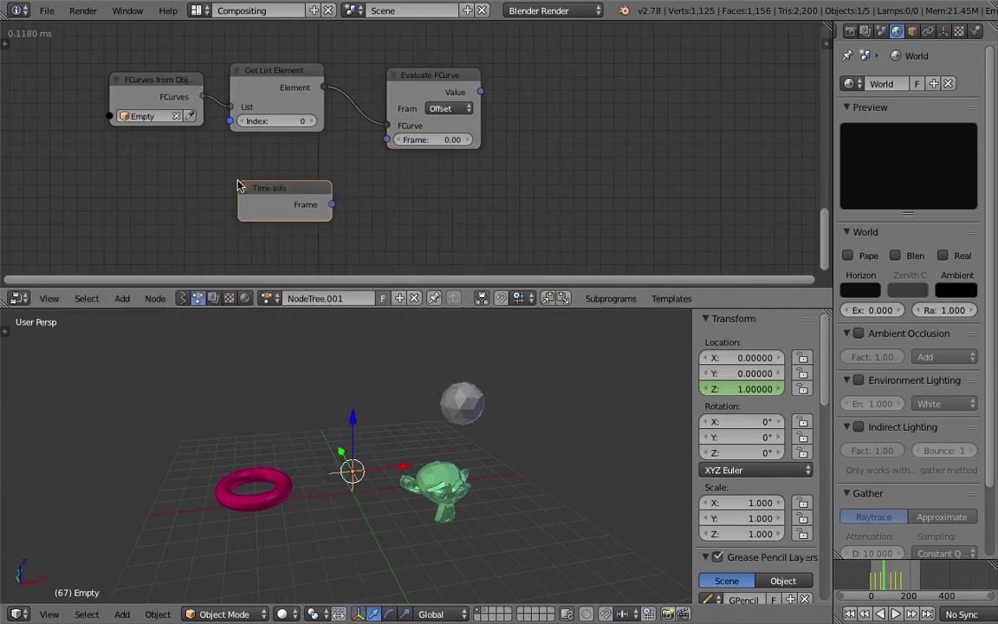
Step: Connect Time Info's Frame output to the Frame input of Evaluate FCurve and start saving the file
left_click_drag(334, 205, 387, 140)
middle_click_drag(449, 153, 408, 156)
key("ctrl+s")
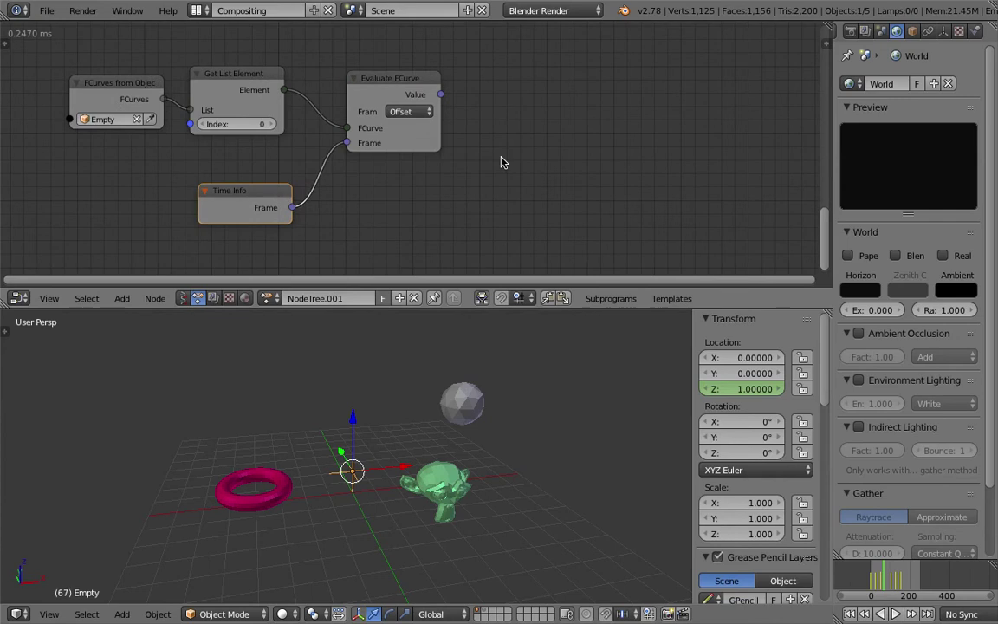
Step: Add an Object Transforms Output node targeting the icosphere and enable its scale on all three axes
right_click(463, 399)
key("shift+a")
left_click(572, 119)
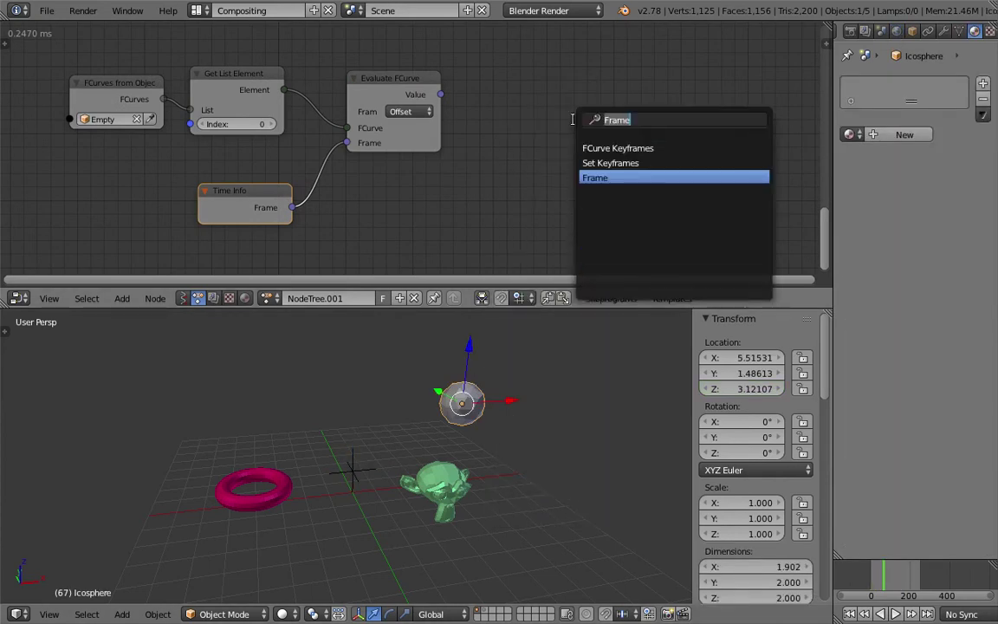
type("object t")
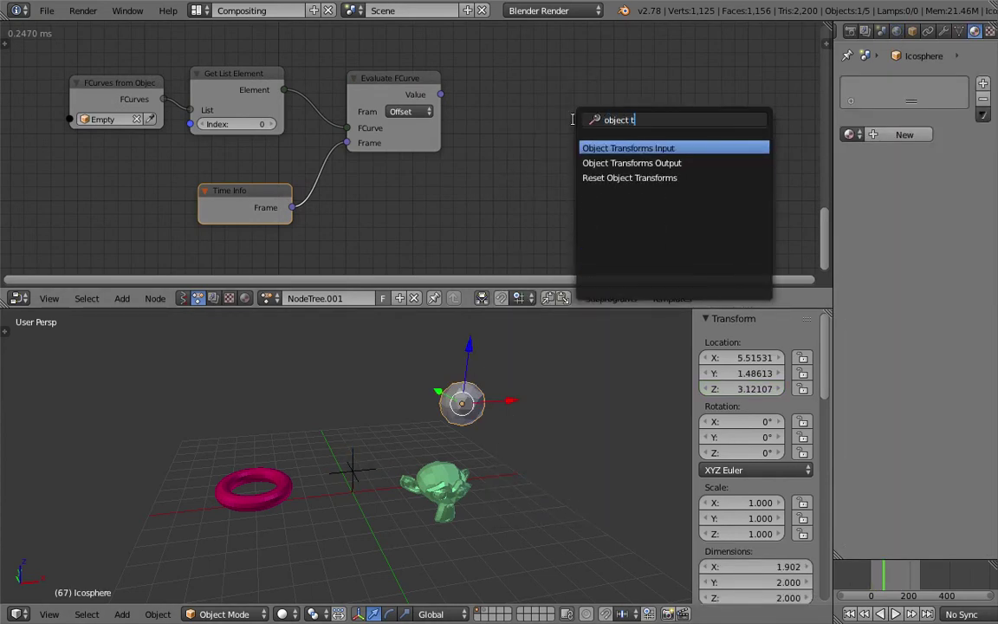
key("Return")
left_click(524, 81)
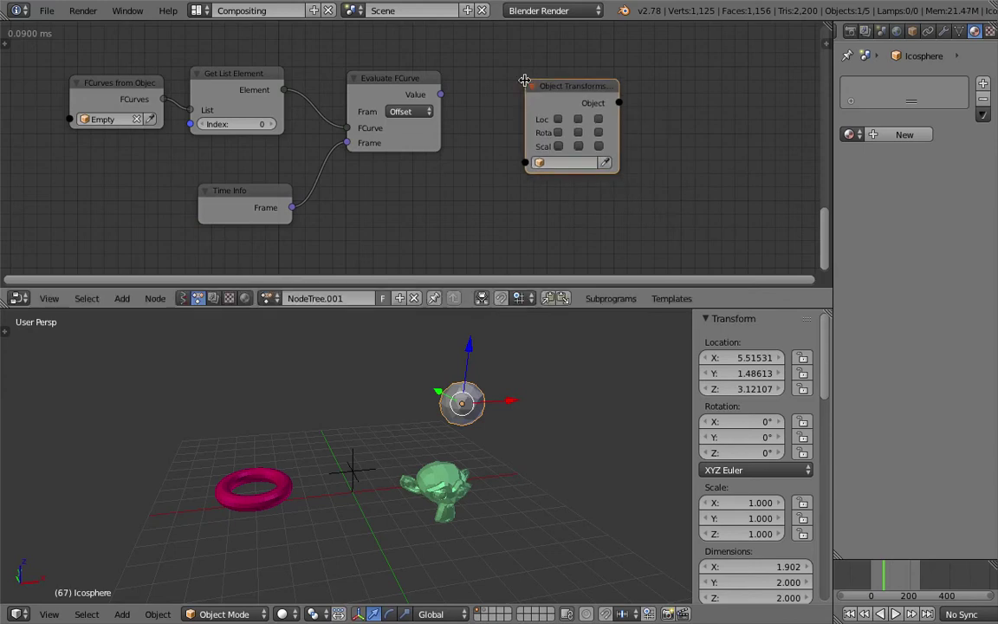
left_click_drag(554, 146, 599, 146)
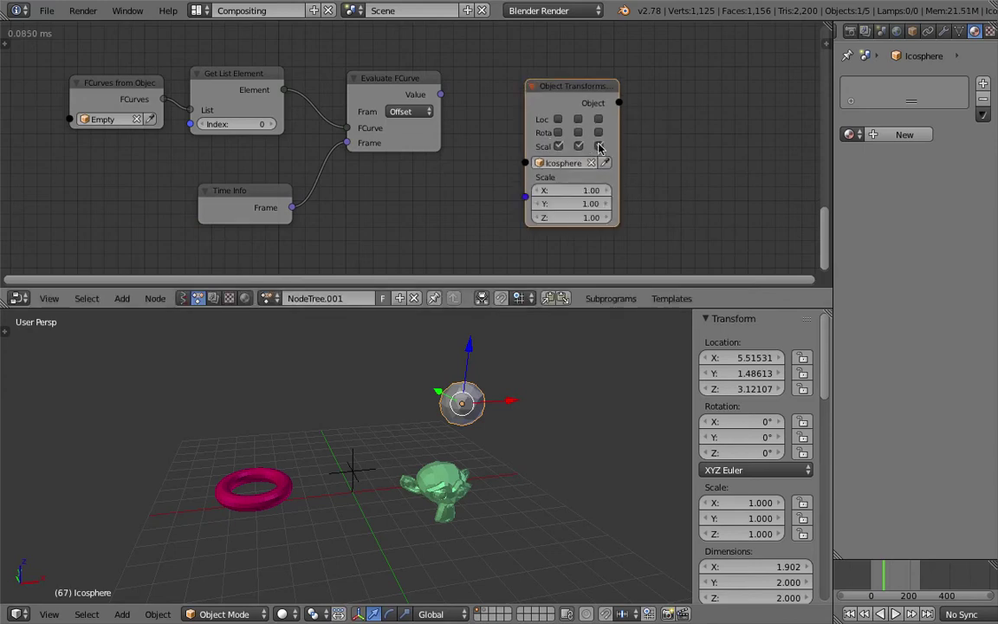
Step: Link Evaluate FCurve's Value to the icosphere's Scale through a Vector from Value node and space the nodes apart
left_click_drag(441, 94, 508, 155)
left_click_drag(536, 197, 537, 198)
left_click_drag(557, 92, 622, 88)
left_click_drag(487, 84, 510, 95)
Step: Play and scrub the animation to examine how the icosphere scales compared with the other objects
left_click_drag(860, 581, 861, 582)
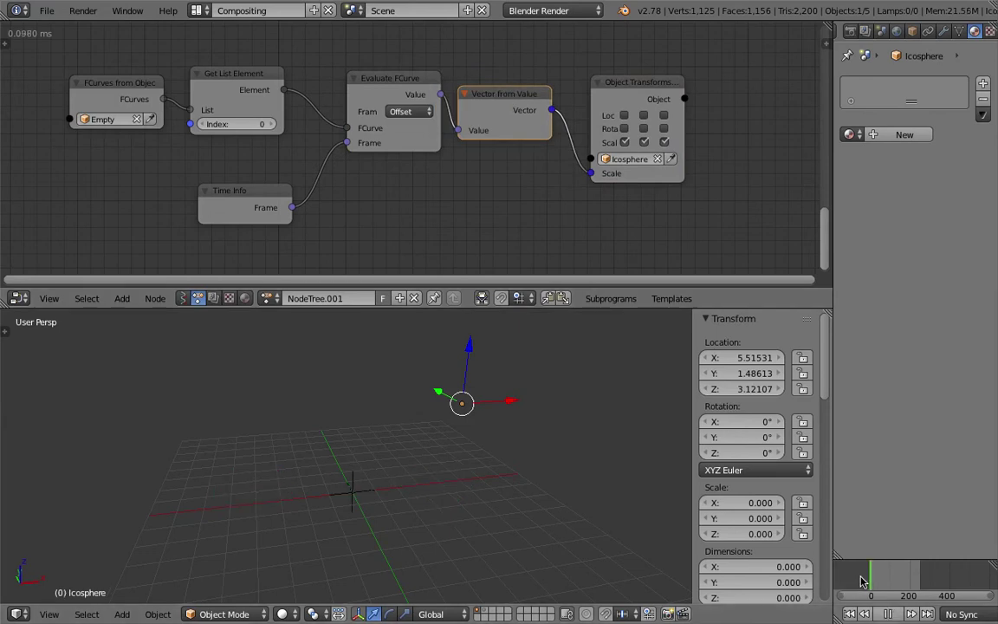
left_click(897, 613)
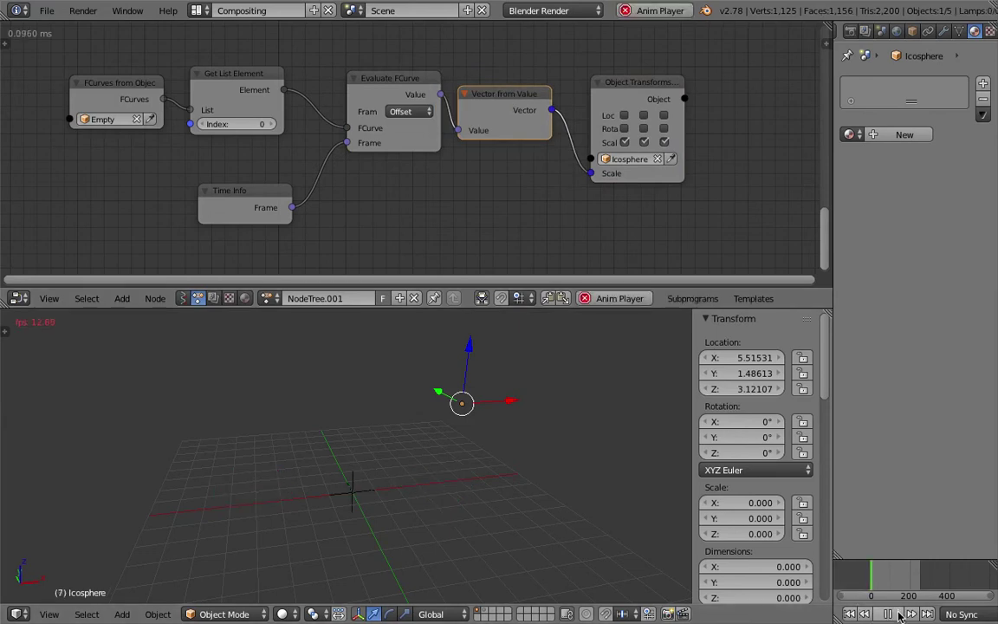
left_click(899, 614)
left_click(883, 579)
mouse_move(889, 578)
left_mouse_down()
mouse_move(866, 572)
mouse_move(904, 569)
mouse_move(890, 568)
left_mouse_up()
middle_click_drag(462, 411, 475, 403)
Step: Tidy the positions of the Vector from Value and Time Info nodes and save the file
left_click_drag(484, 94, 498, 84)
key("ctrl+s")
left_click(497, 84)
left_click_drag(292, 187, 268, 183)
Step: Replay the animation briefly and set the Evaluate FCurve node's frame type to Absolute
key("alt+a")
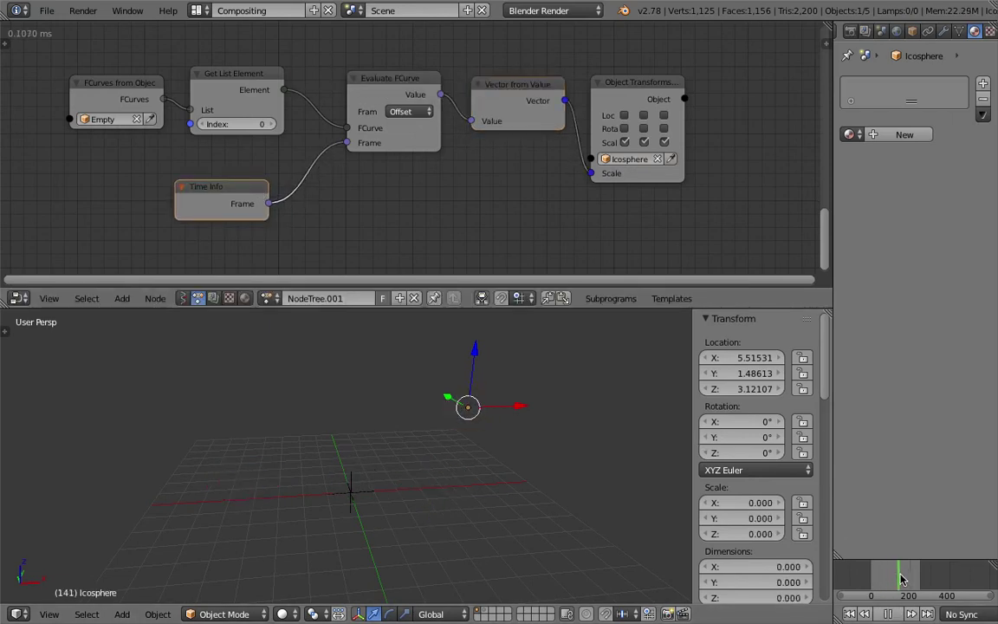
left_click(885, 577)
key("alt+a")
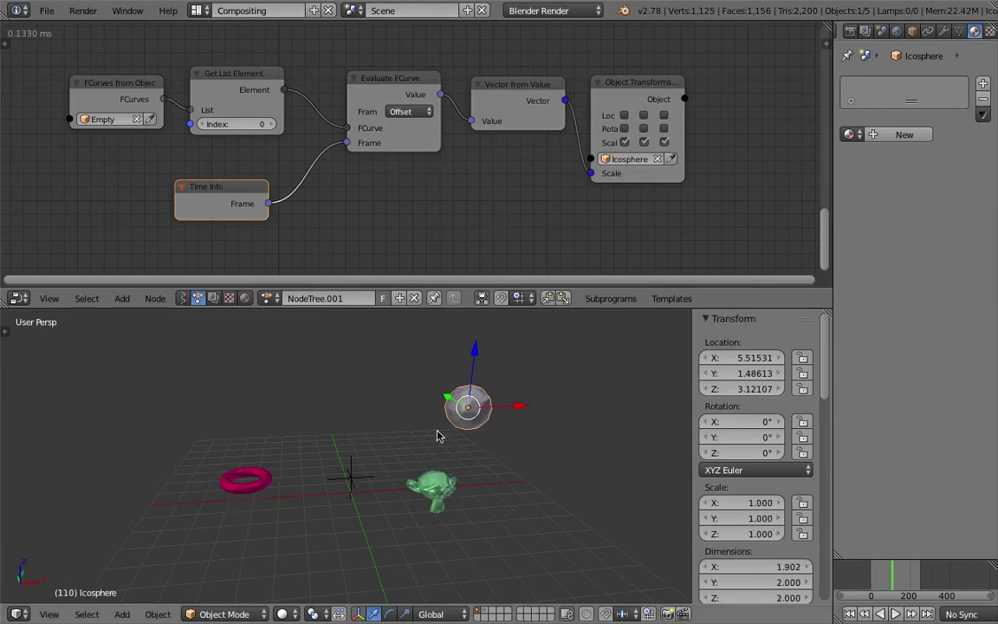
scroll(388, 115, "up", 1)
scroll(387, 115, "up", 1)
left_click(394, 90)
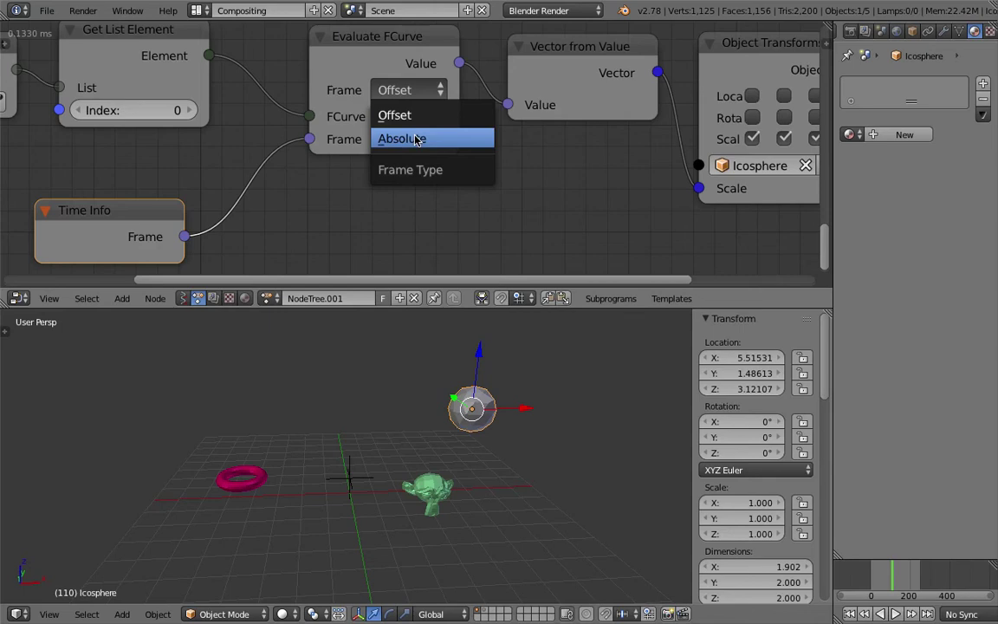
left_click(414, 138)
Step: Play and scrub the animation to check the icosphere's scaling with absolute frames
scroll(421, 152, "down", 1)
left_click(879, 613)
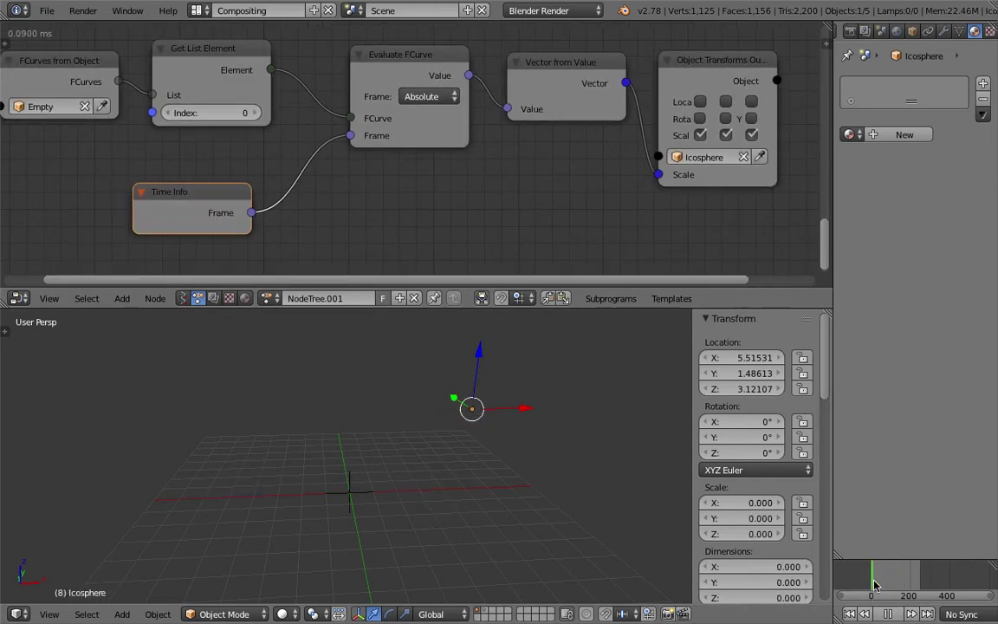
mouse_move(885, 580)
left_mouse_down()
mouse_move(874, 578)
mouse_move(882, 578)
left_mouse_up()
scroll(436, 455, "down", 2)
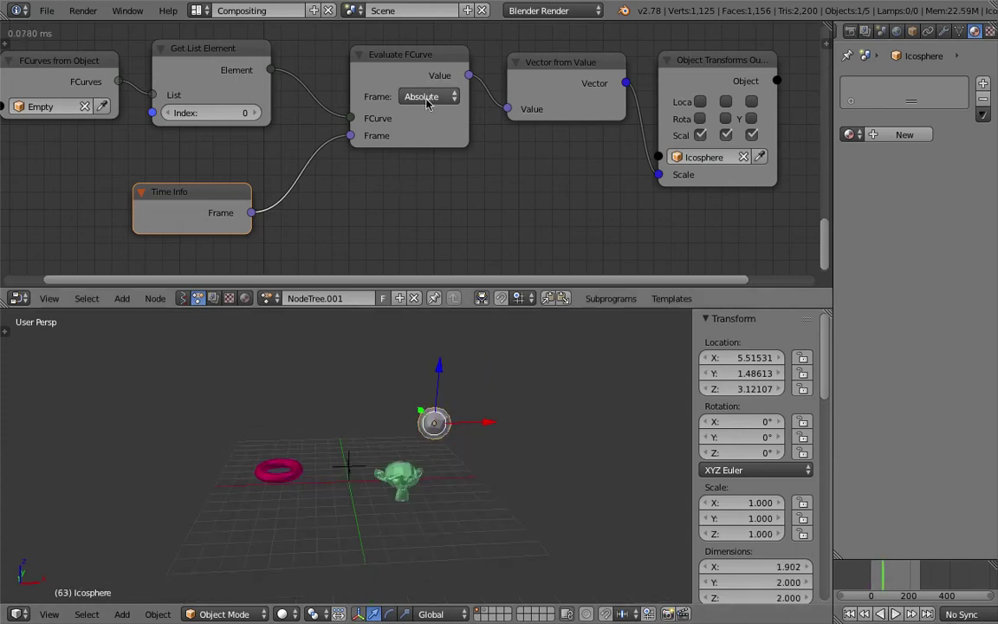
Step: Save the file and move the Time Info node farther away from Evaluate FCurve
scroll(344, 210, "down", 1)
middle_click_drag(344, 210, 385, 177)
key("ctrl+s")
left_click(395, 168)
left_click_drag(247, 170, 182, 183)
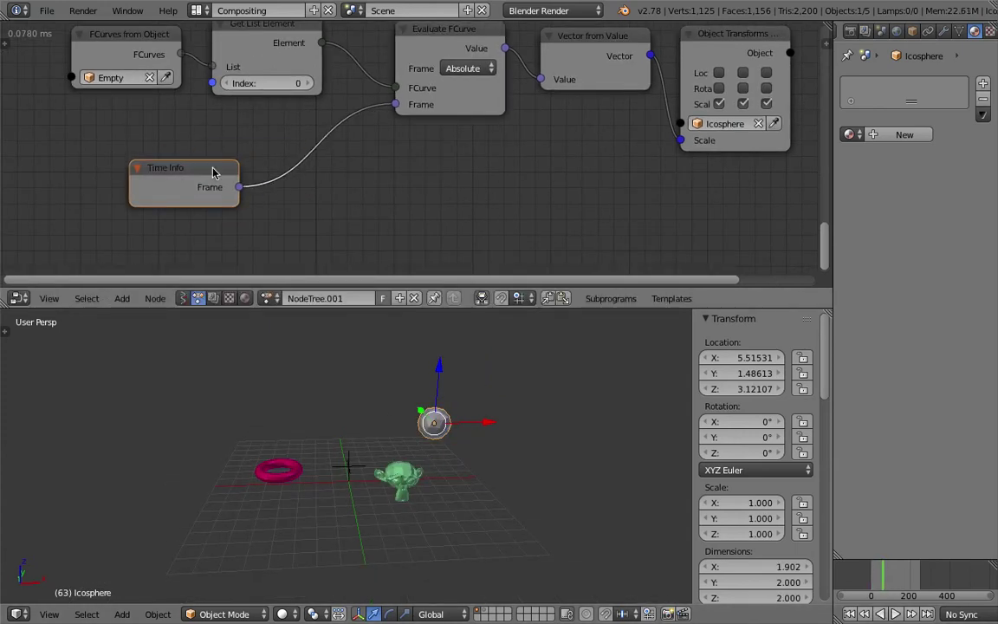
Step: Insert a Math node between Time Info and Evaluate FCurve and set its operation to Add
key("shift+a")
left_click(401, 203)
type("math")
key("Down")
key("Down")
key("Down")
key("Down")
key("Down")
key("Return")
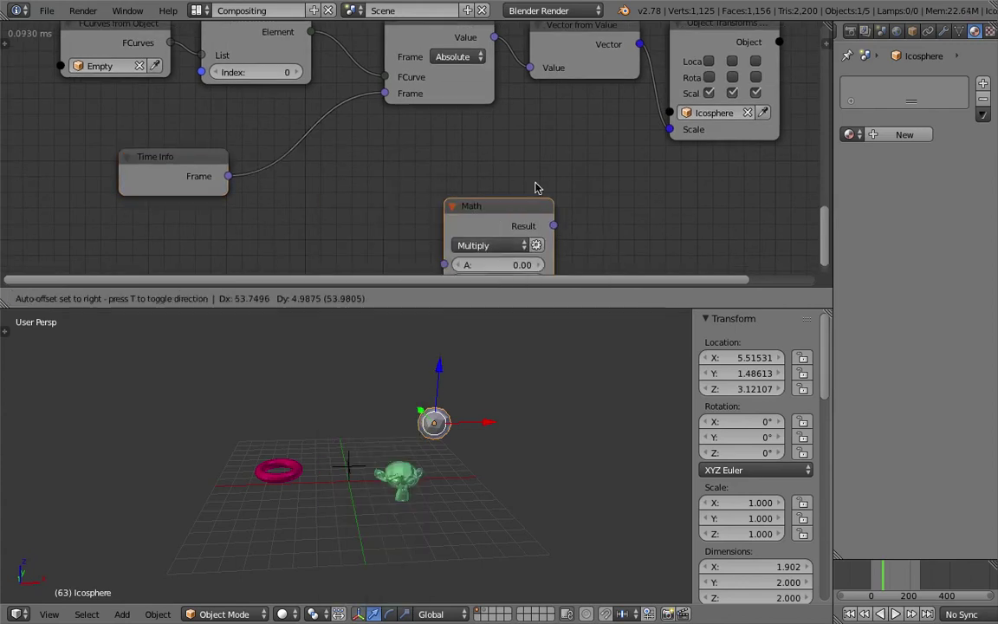
left_click(282, 151)
left_click(338, 179)
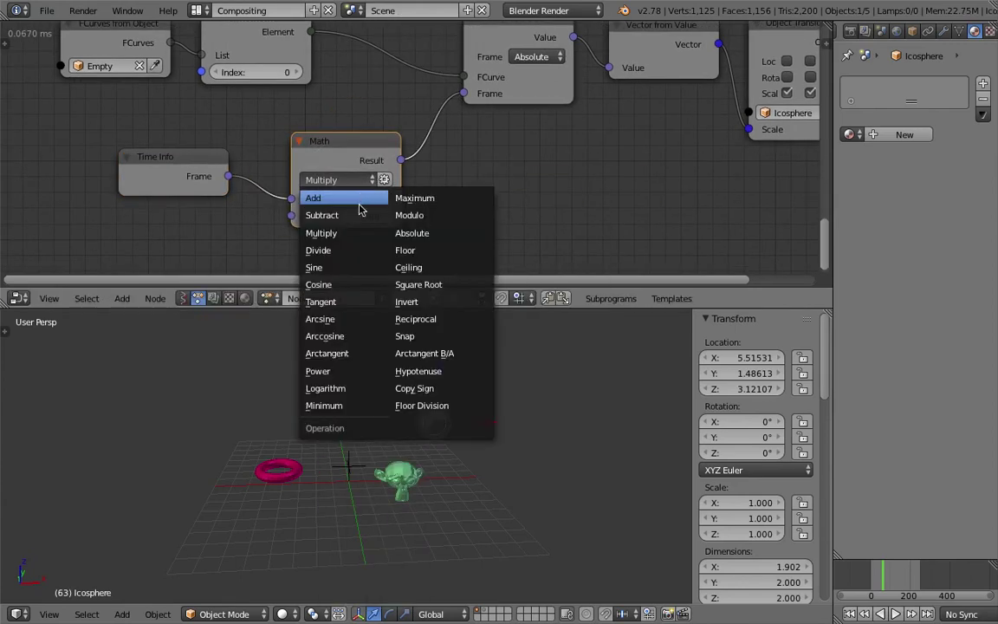
left_click(358, 200)
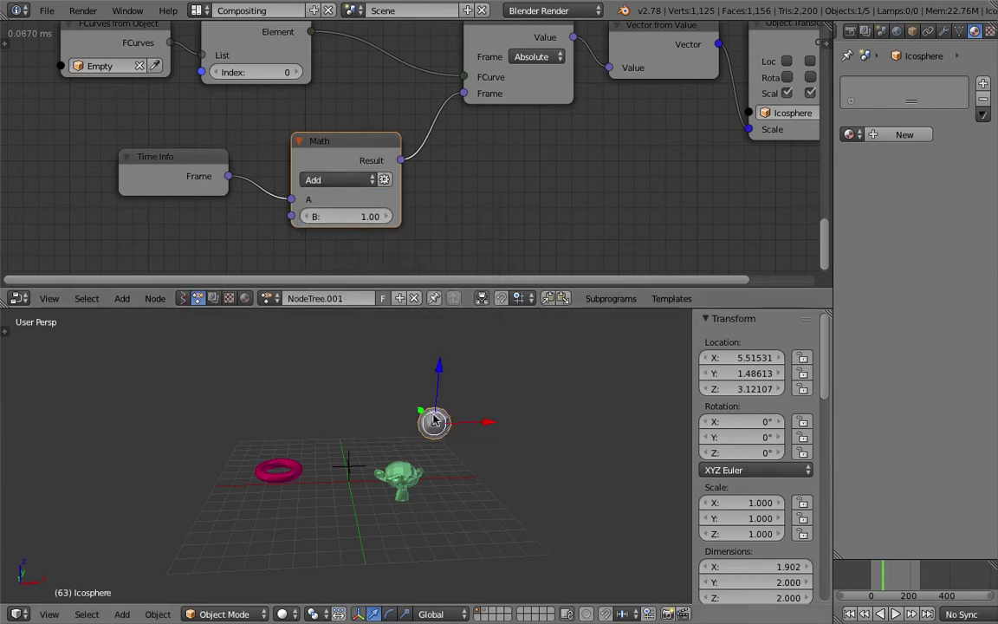
Step: Set the Math node's B value to 4.96 and play the animation from the start
left_click_drag(350, 217, 381, 217)
scroll(383, 204, "up", 2)
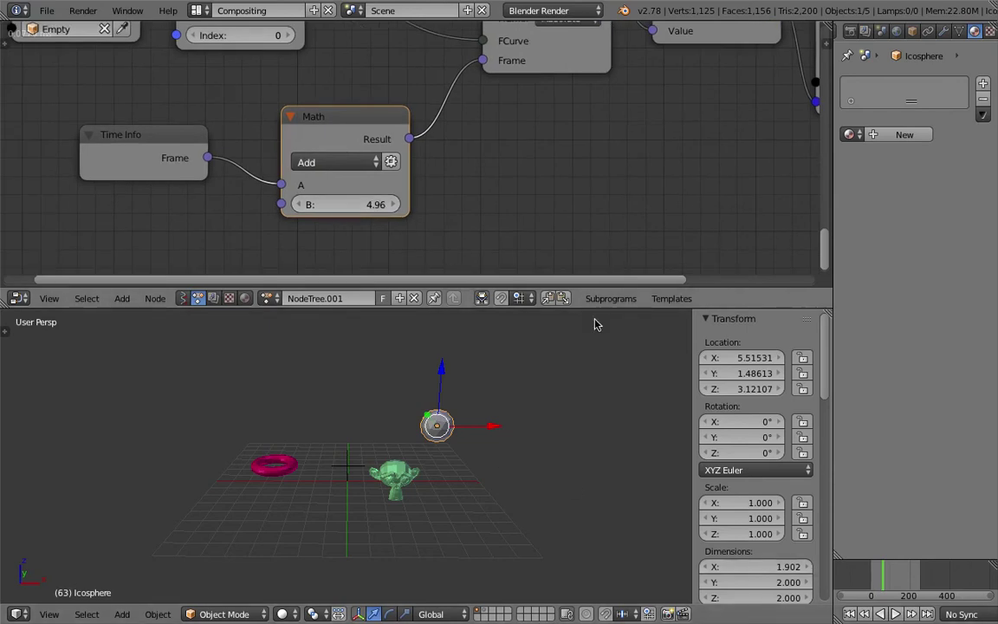
left_click(850, 614)
left_click(893, 615)
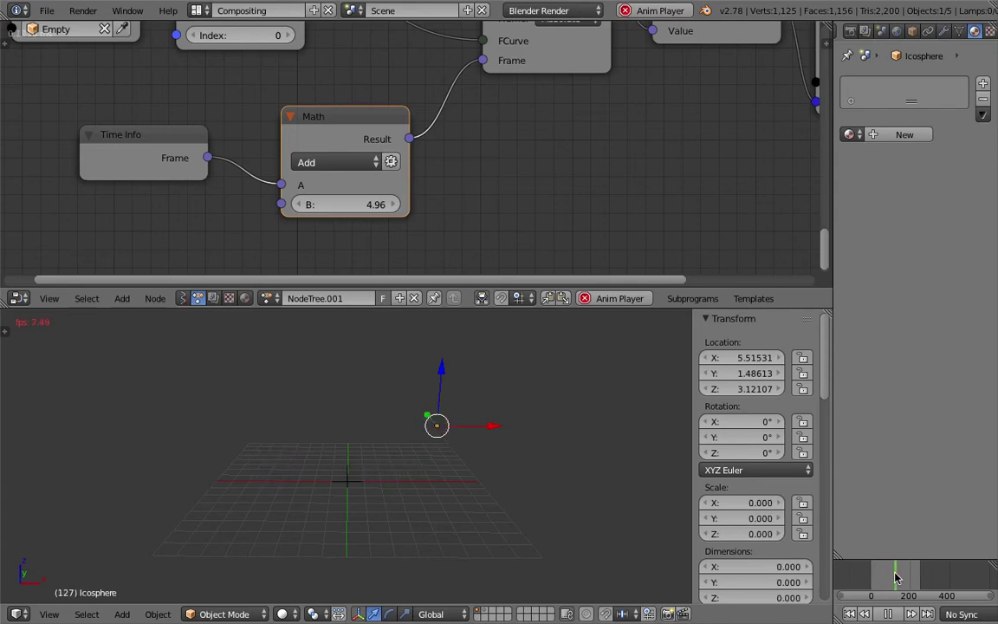
Step: Set the Math node's B value to 50 and scrub the timeline to compare the objects' timing
left_click(361, 204)
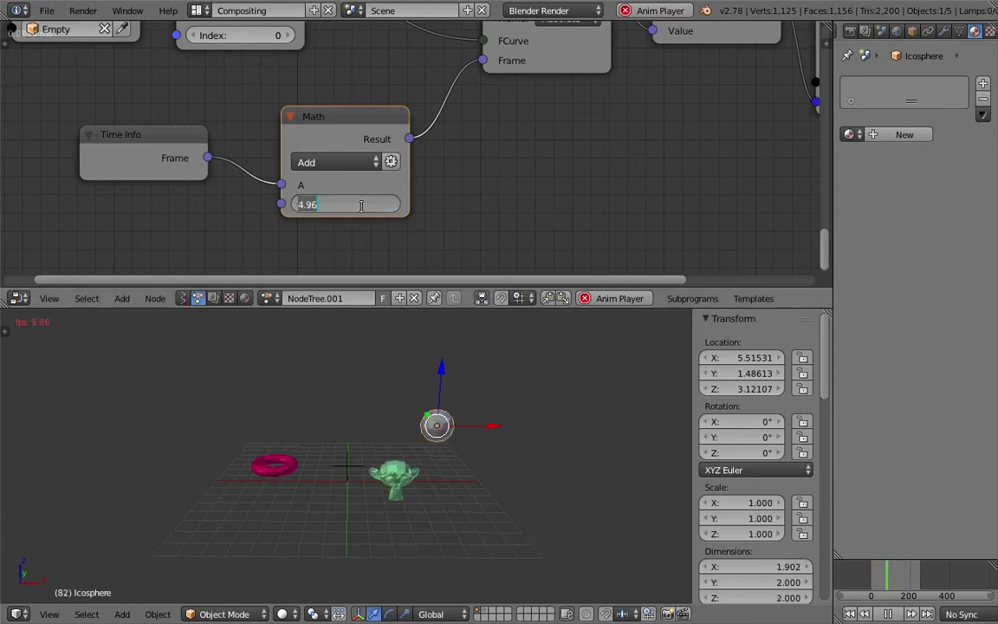
type("50")
key("Return")
left_click(879, 578)
mouse_move(878, 578)
left_mouse_down()
mouse_move(868, 578)
mouse_move(897, 573)
left_mouse_up()
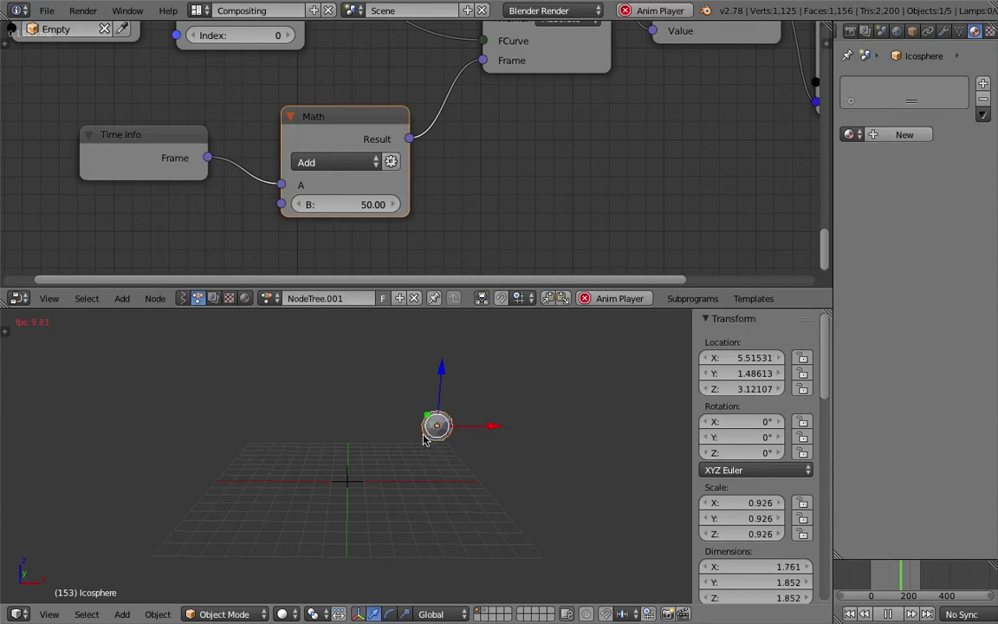
Step: Set the Math node's B value to 20 and check the animation before stopping playback
left_click(363, 205)
type("20")
key("Return")
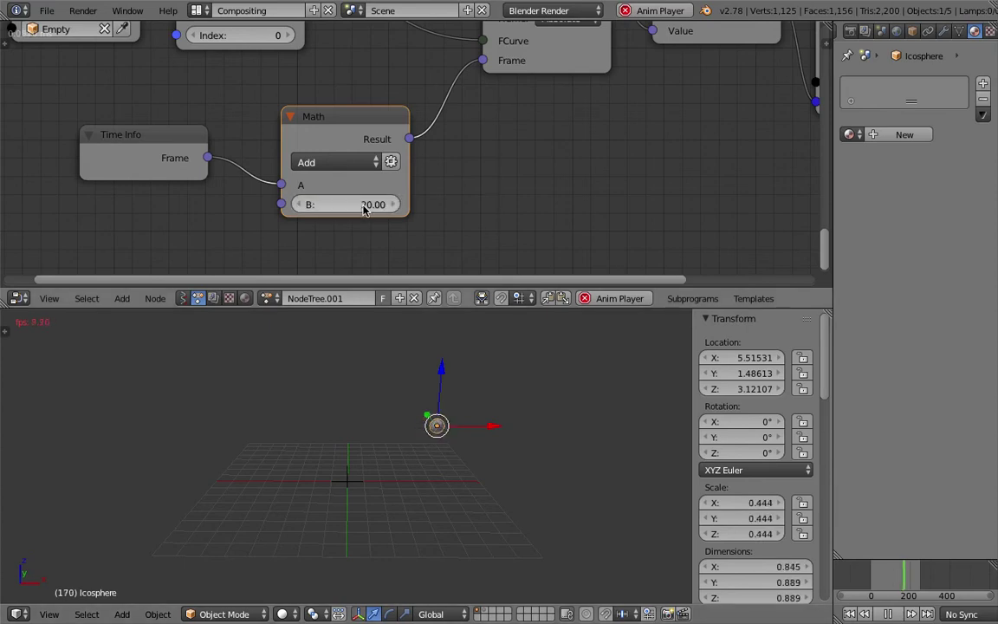
mouse_move(871, 576)
left_mouse_down()
mouse_move(901, 577)
mouse_move(878, 576)
left_mouse_up()
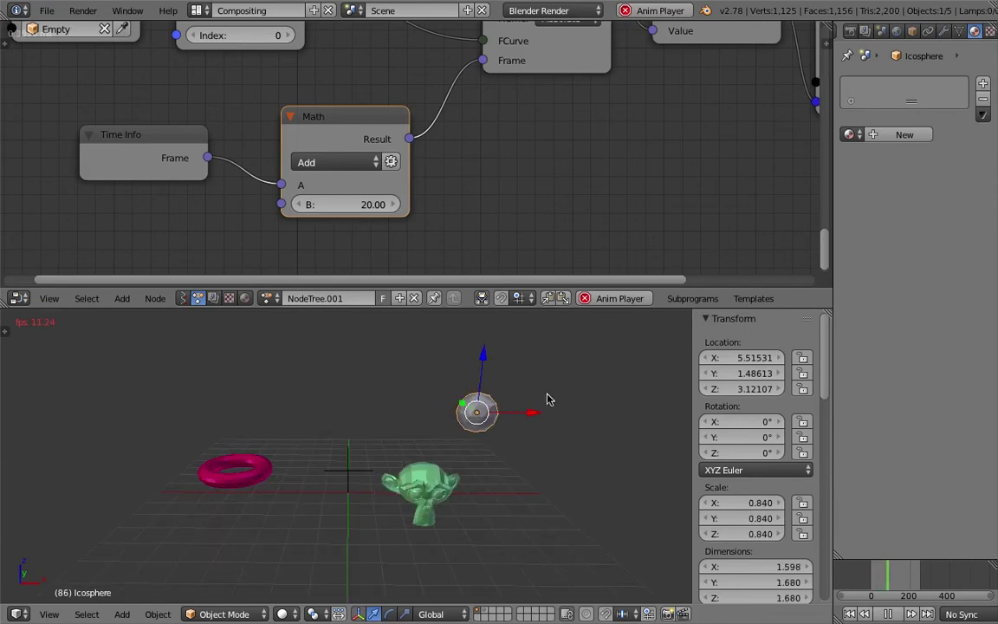
scroll(407, 186, "down", 1)
scroll(407, 187, "down", 1)
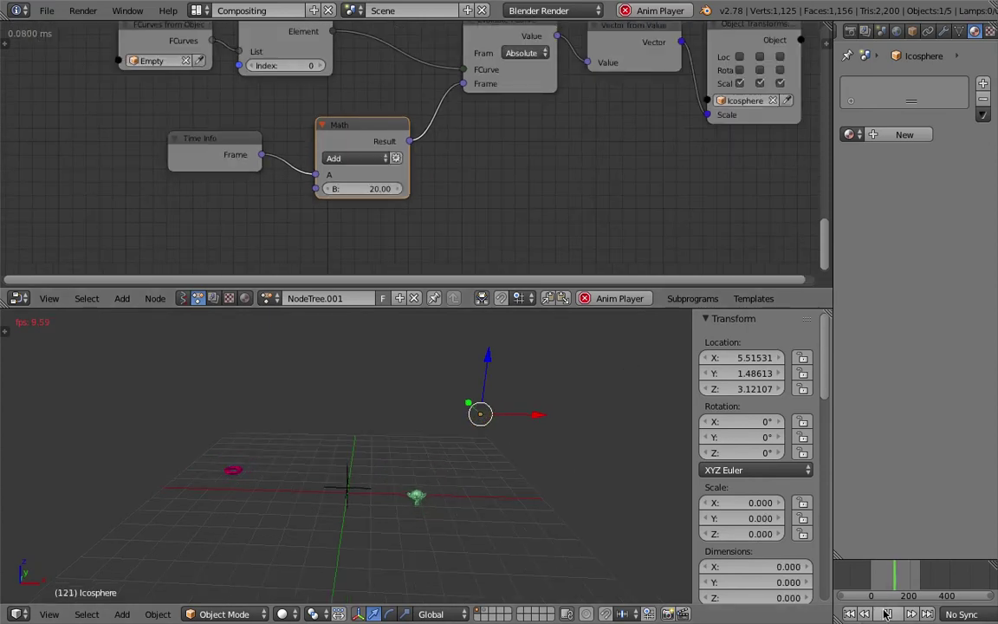
key("alt+a")
Step: Reposition the Evaluate FCurve node, set the timeline to frame 24 and save the file
scroll(453, 270, "down", 3)
middle_click_drag(453, 269, 443, 312)
left_click_drag(479, 103, 463, 91)
scroll(624, 416, "up", 1)
mouse_move(869, 578)
left_mouse_down()
mouse_move(896, 578)
mouse_move(875, 578)
left_mouse_up()
middle_click_drag(537, 454, 561, 459)
key("ctrl+s")
left_click(561, 459)
Step: Enlarge the 3D view slightly by shrinking the node editor and save the file
scroll(518, 359, "down", 1)
left_click_drag(537, 308, 525, 290)
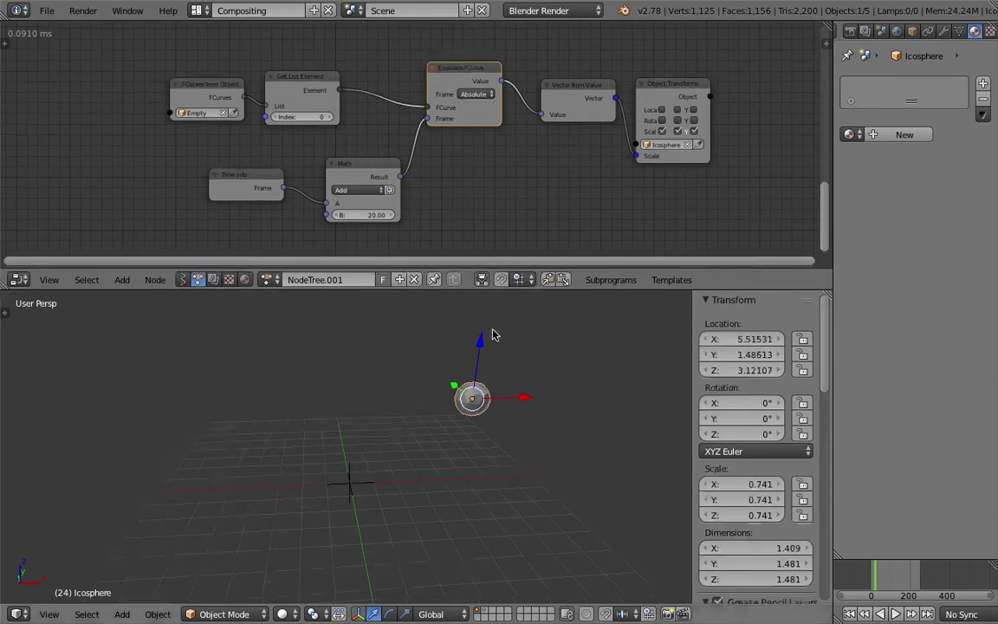
middle_click_drag(481, 412, 473, 409)
key("ctrl+s")
left_click(508, 257)
Step: Add an Object Instancer node in the empty area beside the FCurves from Object node
scroll(168, 139, "down", 1)
middle_click_drag(80, 149, 207, 137)
key("ctrl+a")
type("object inst")
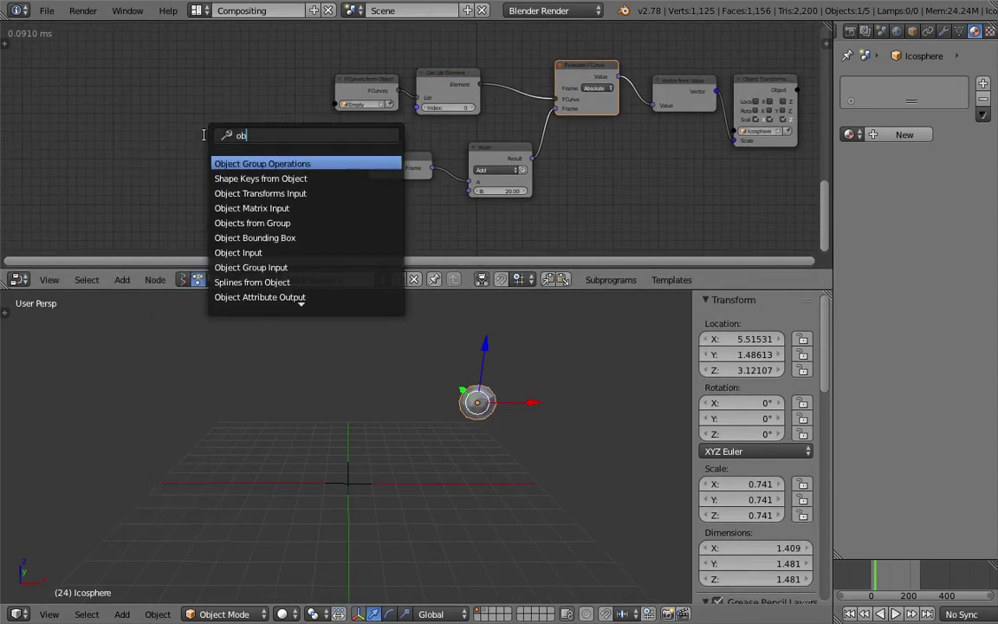
key("Return")
left_click(205, 140)
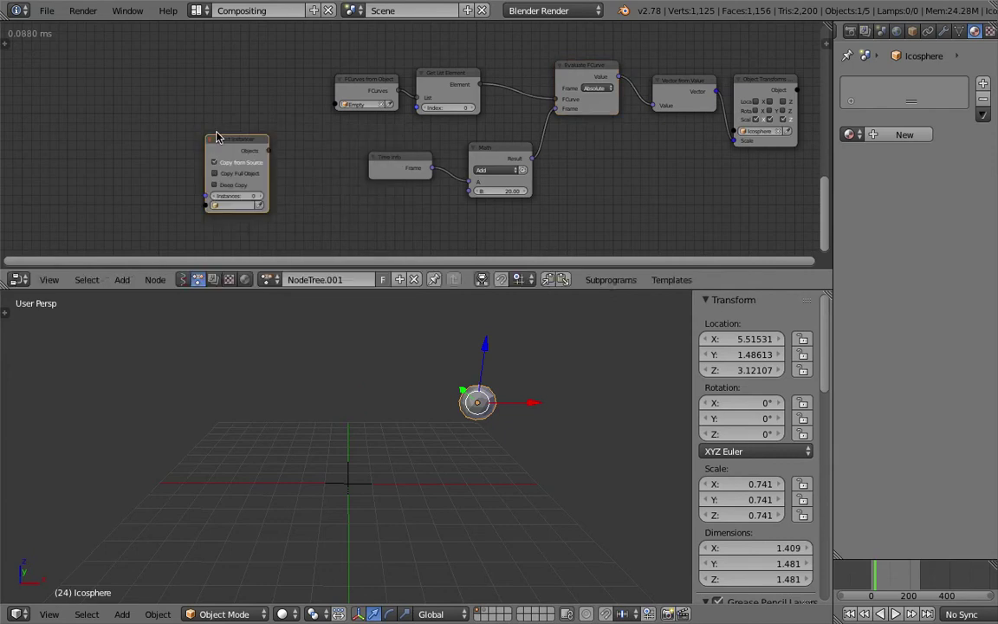
Step: Set the Object Instancer to 10 instances with the icosphere as its source object
scroll(178, 130, "up", 2)
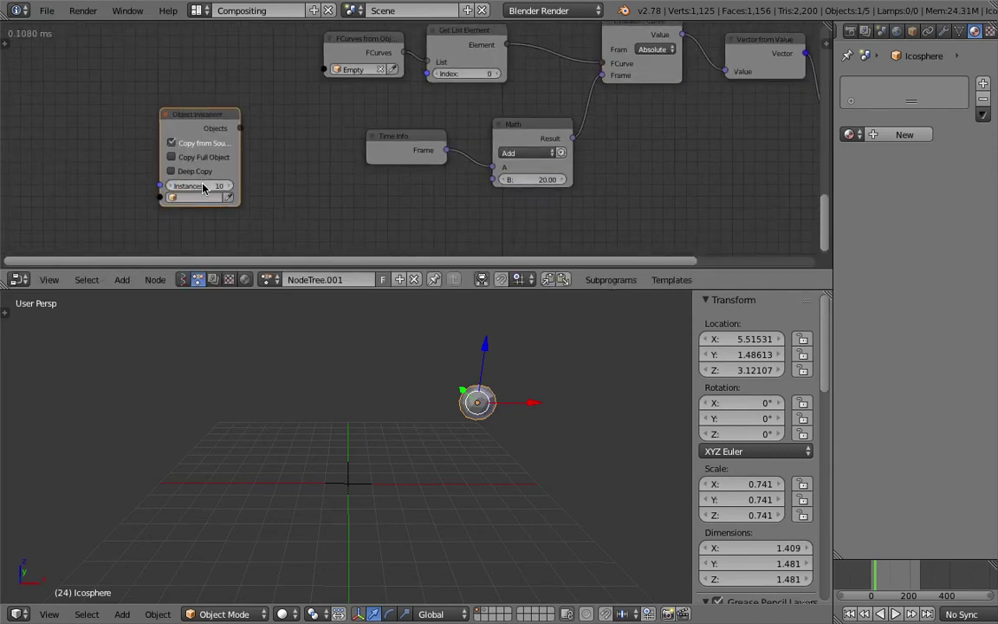
left_click(228, 197)
left_click(477, 401)
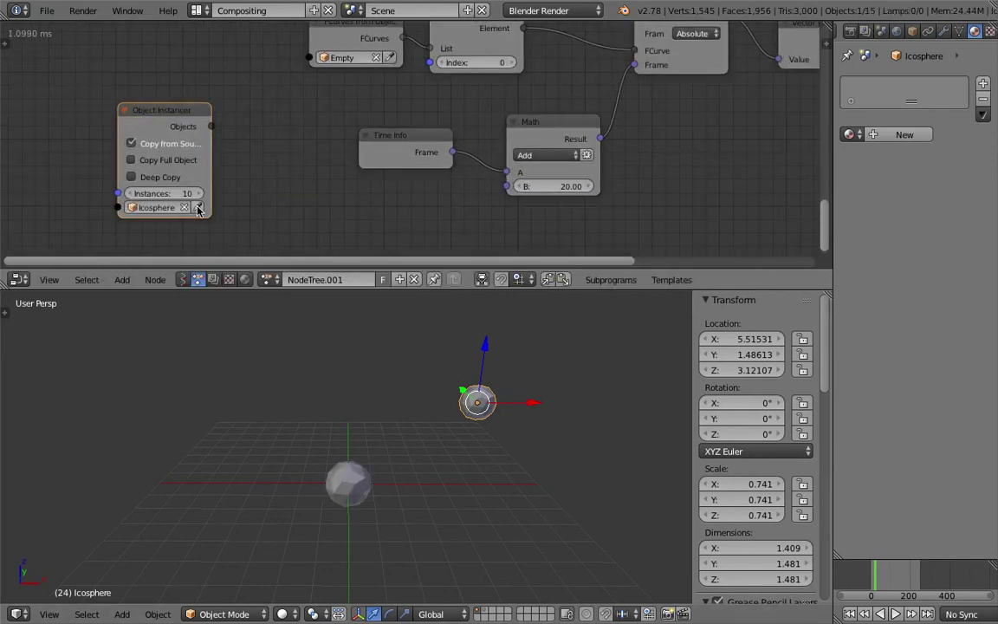
Step: Create a new material for the icosphere with a turquoise diffuse colour
scroll(266, 232, "up", 1)
left_click(904, 134)
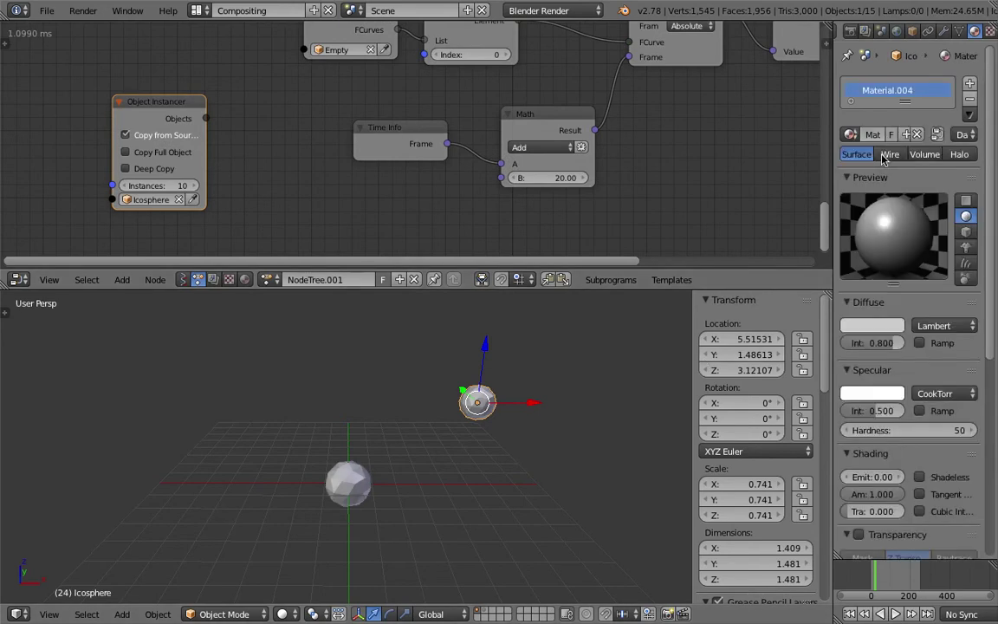
left_click(865, 329)
left_click_drag(829, 193, 831, 122)
middle_click_drag(534, 408, 542, 412)
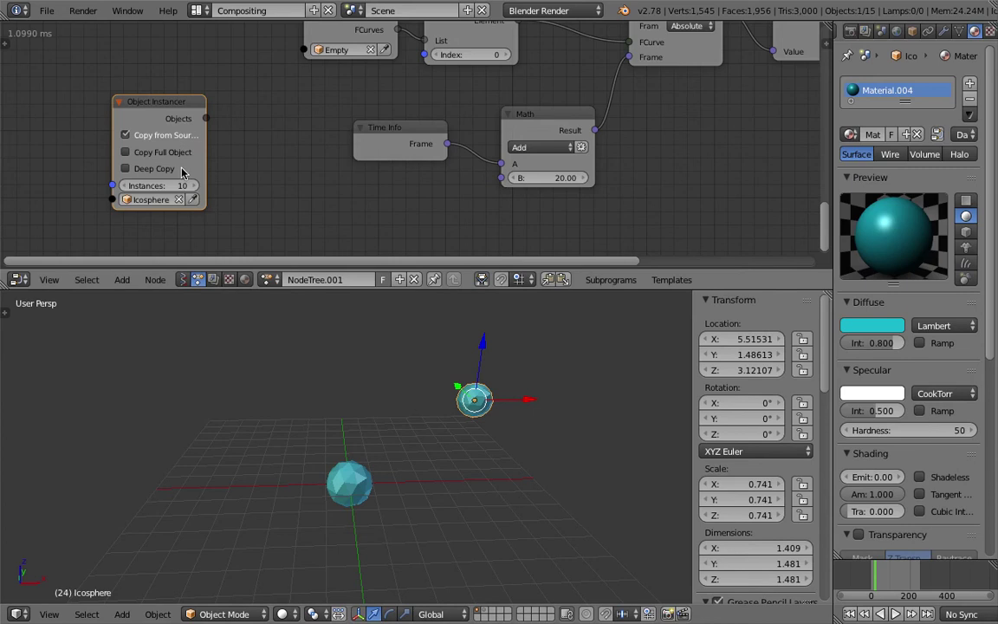
Step: Create an Object List loop from the Object Instancer's Objects output and arrange the instancer, Invoke Subprogram and Loop Input nodes
scroll(183, 114, "down", 3)
middle_click_drag(216, 135, 185, 124)
left_click_drag(206, 112, 263, 108)
left_click(293, 118)
left_click(292, 129)
left_click_drag(164, 115, 124, 115)
left_click_drag(248, 109, 198, 107)
scroll(390, 144, "up", 2)
left_click_drag(408, 178, 361, 166)
Step: Reposition the Object Transforms Output node and enable its location on all three axes
middle_click_drag(419, 179, 325, 168)
left_click_drag(710, 91, 740, 124)
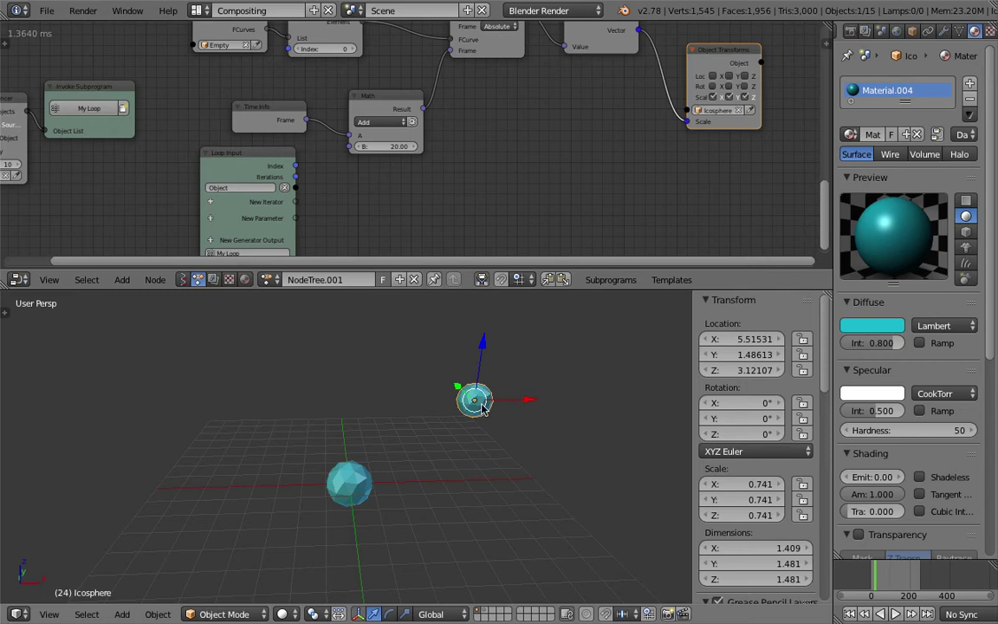
left_click(713, 78)
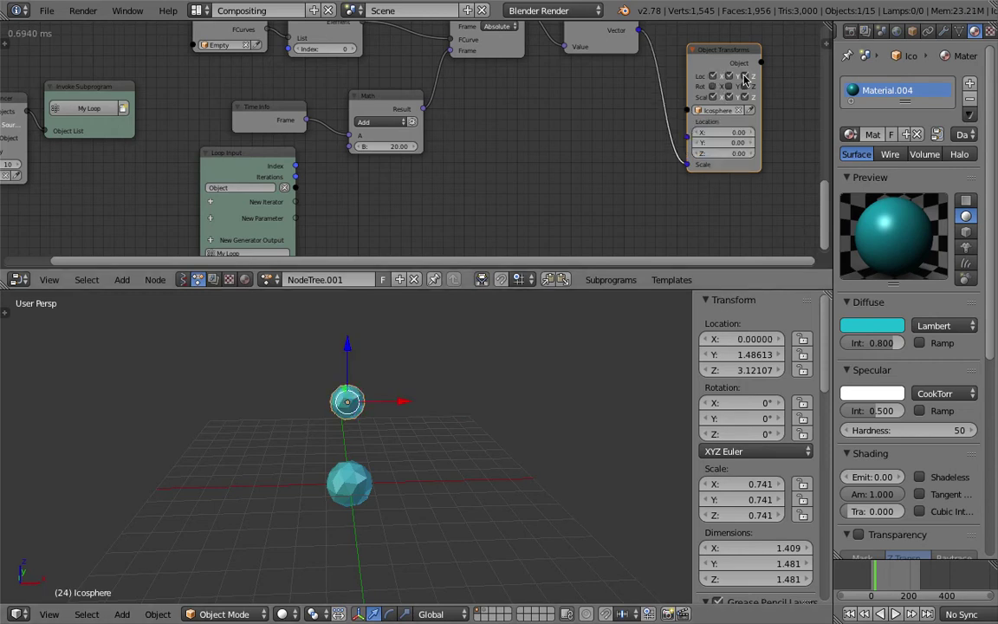
Step: Add a Random Vector node below the Math node and save the file
key("shift+a")
left_click(525, 175)
type("random v")
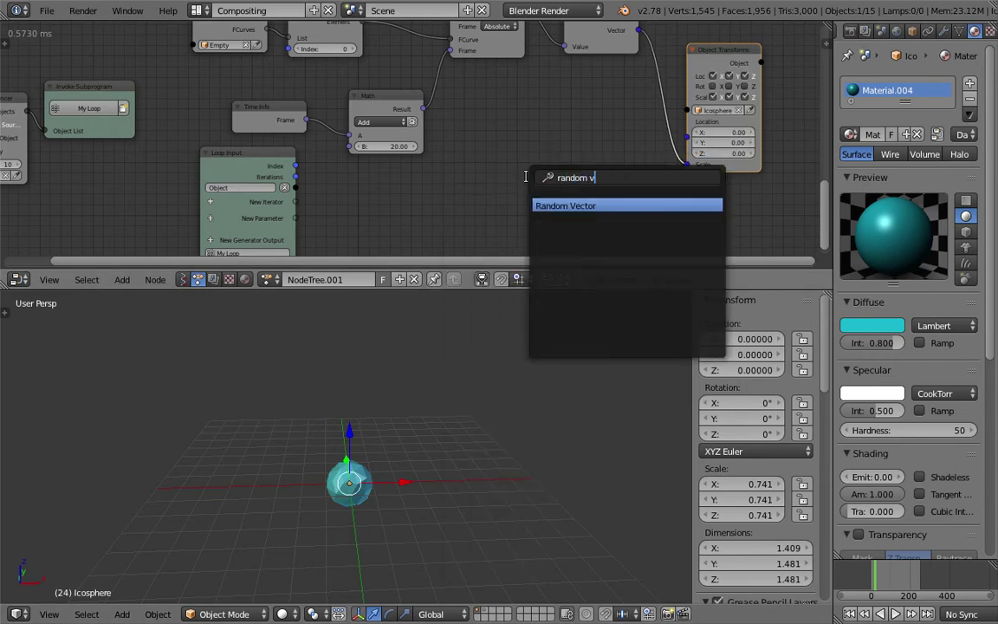
key("Return")
left_click(526, 177)
key("ctrl+s")
left_click(526, 176)
Step: Link Loop Input's Index to Random Vector's Seed and its Vector to Location, and set the vector scale to 15.05
left_click_drag(297, 165, 526, 223)
left_click_drag(600, 195, 633, 171)
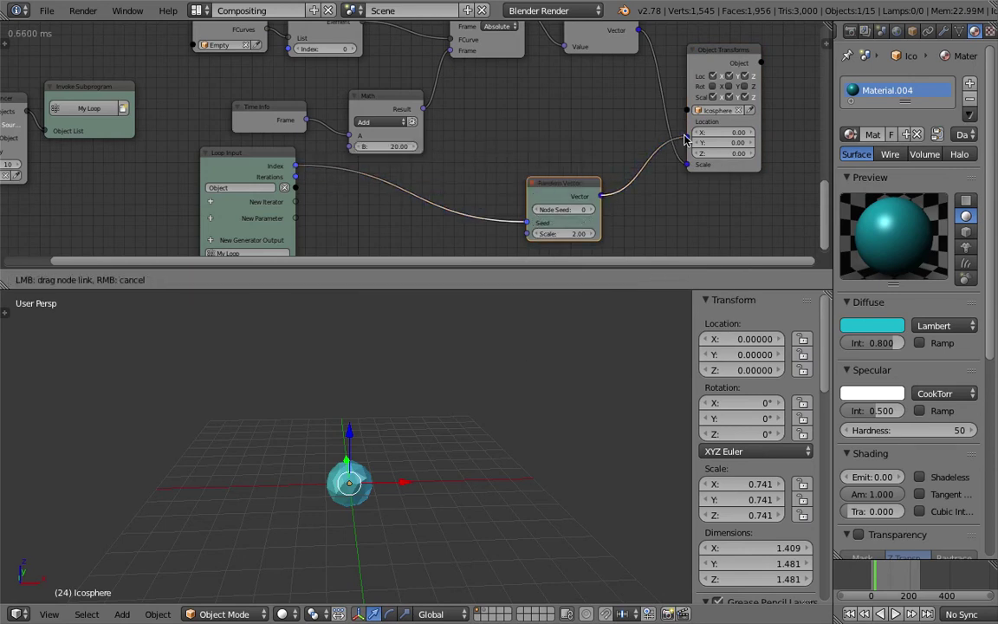
left_click_drag(684, 139, 686, 138)
middle_click_drag(577, 123, 573, 102)
left_click_drag(566, 216, 780, 217)
Step: Connect Loop Input's Object output to the Object input of Object Transforms Output and save the file
scroll(435, 202, "down", 3)
left_click_drag(325, 164, 574, 129)
left_click_drag(661, 102, 663, 108)
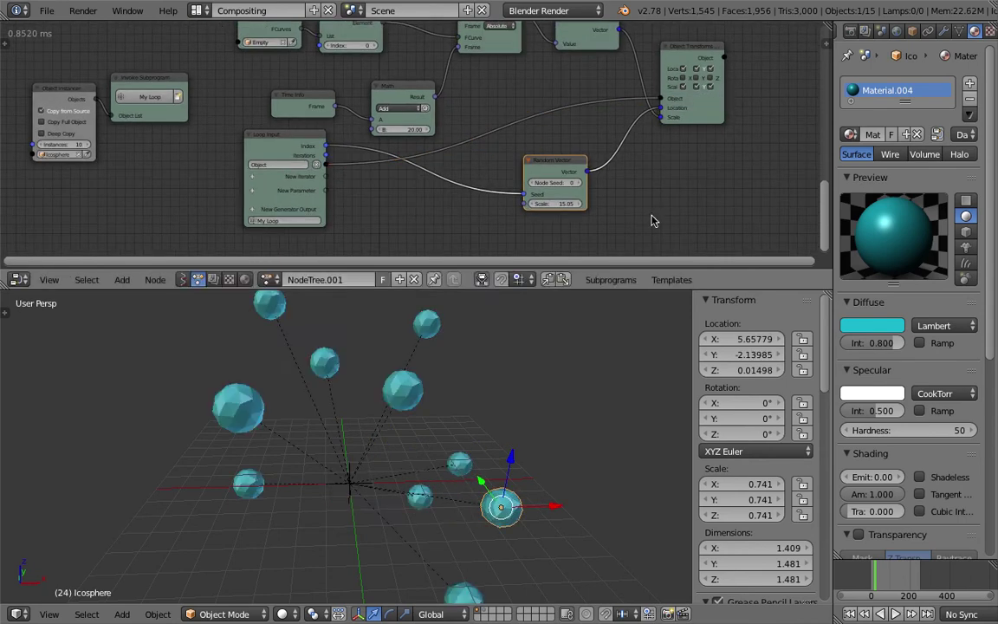
key("ctrl+s")
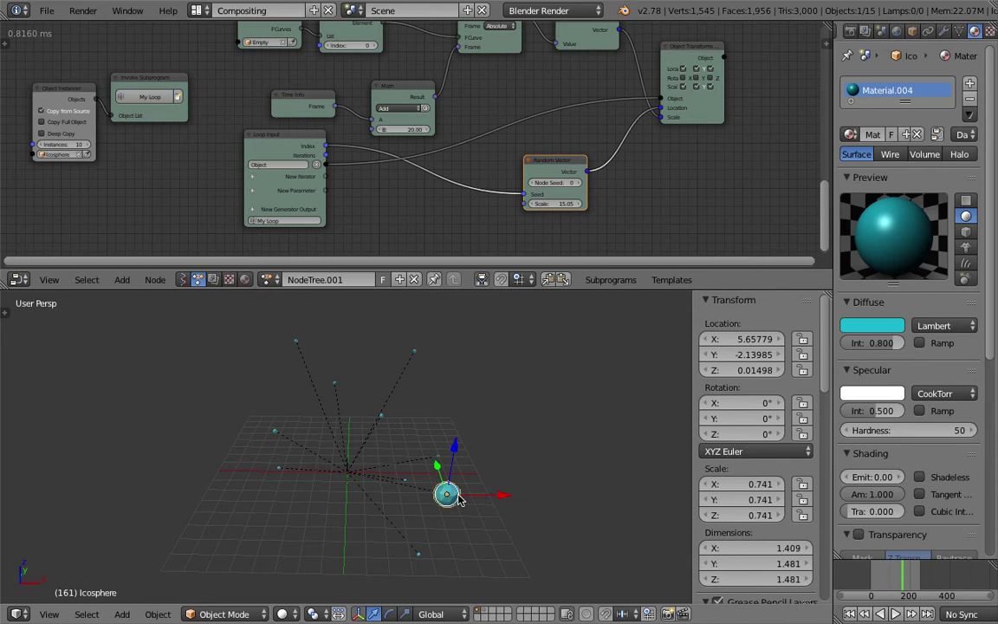
Step: Move the original icosphere away from the instances to about X 13.33, Y 0.59, Z 4.49, scrub the animation and save the file
key("g")
left_click(592, 408)
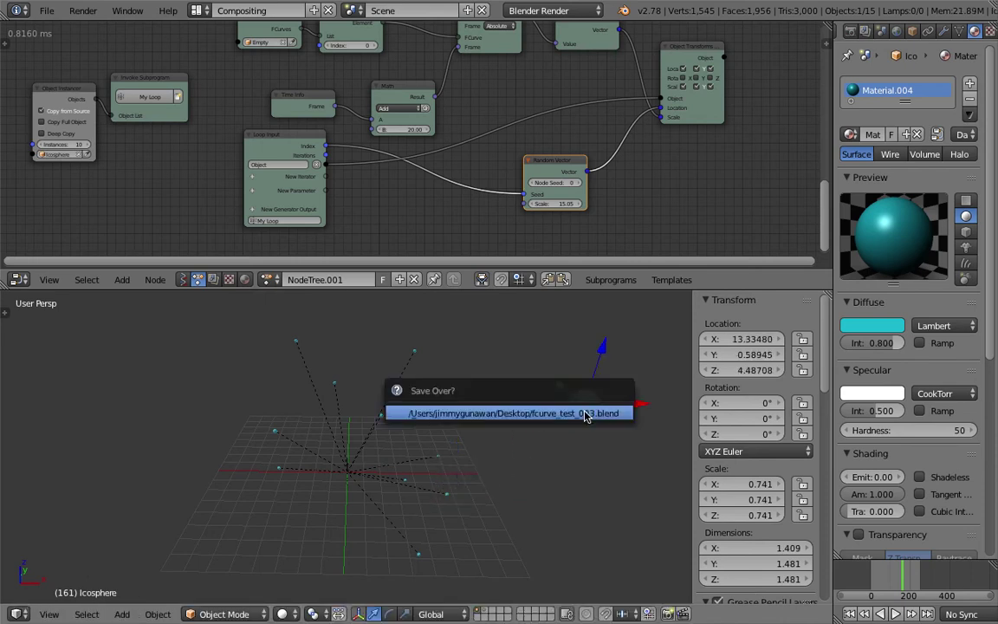
mouse_move(889, 573)
left_mouse_down()
mouse_move(897, 575)
mouse_move(878, 575)
left_mouse_up()
middle_click_drag(376, 428, 433, 422)
scroll(374, 414, "up", 2)
scroll(403, 411, "down", 1)
key("ctrl+s")
left_click(434, 428)
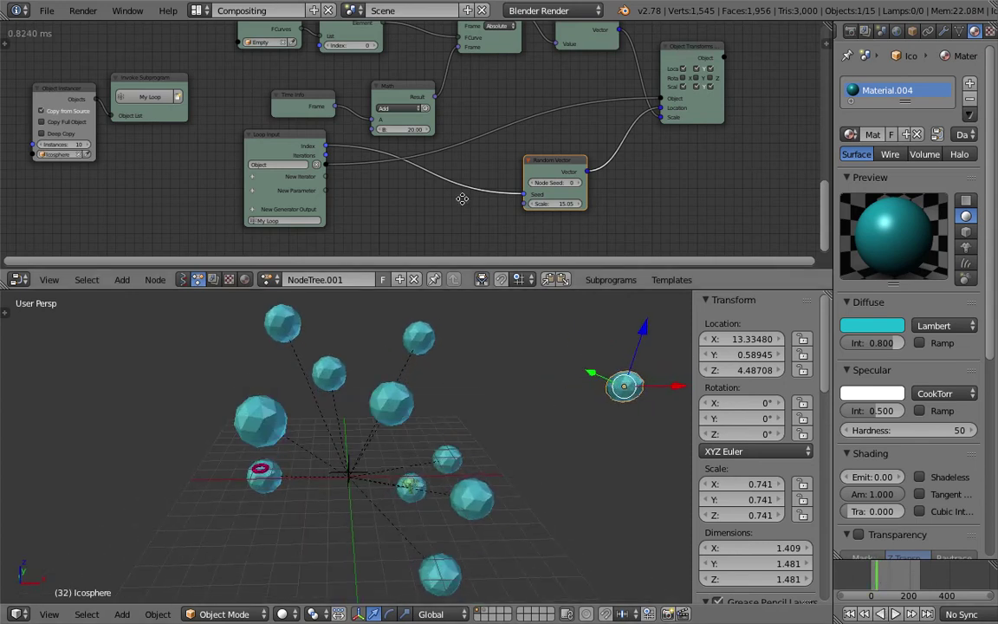
Step: Set the Random Vector node's scale to 15
middle_click_drag(462, 200, 452, 197)
type("15")
key("Return")
middle_click_drag(588, 173, 584, 191)
middle_click_drag(501, 430, 513, 435)
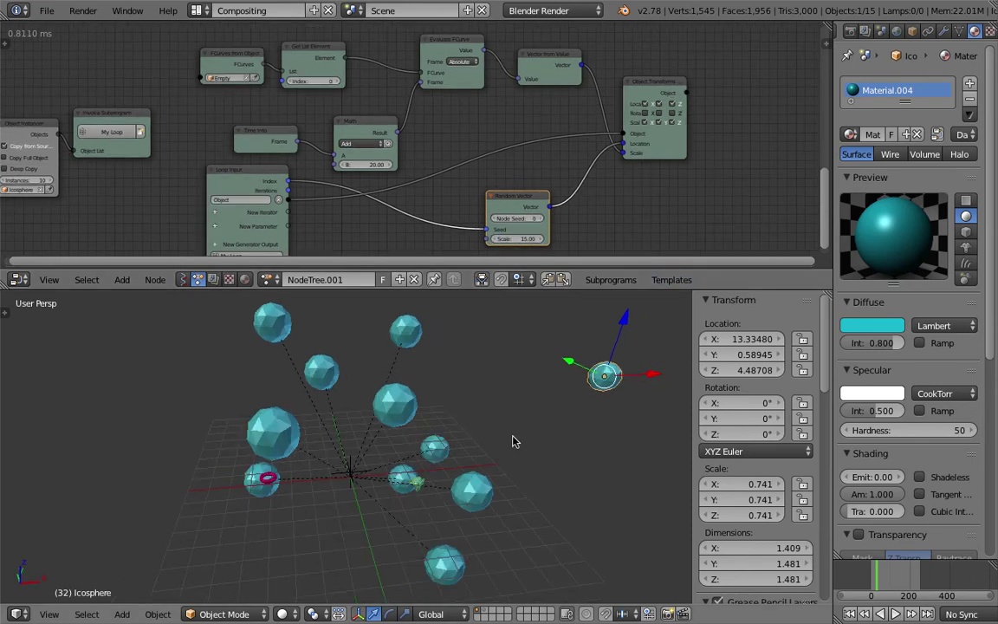
middle_click_drag(487, 167, 484, 184)
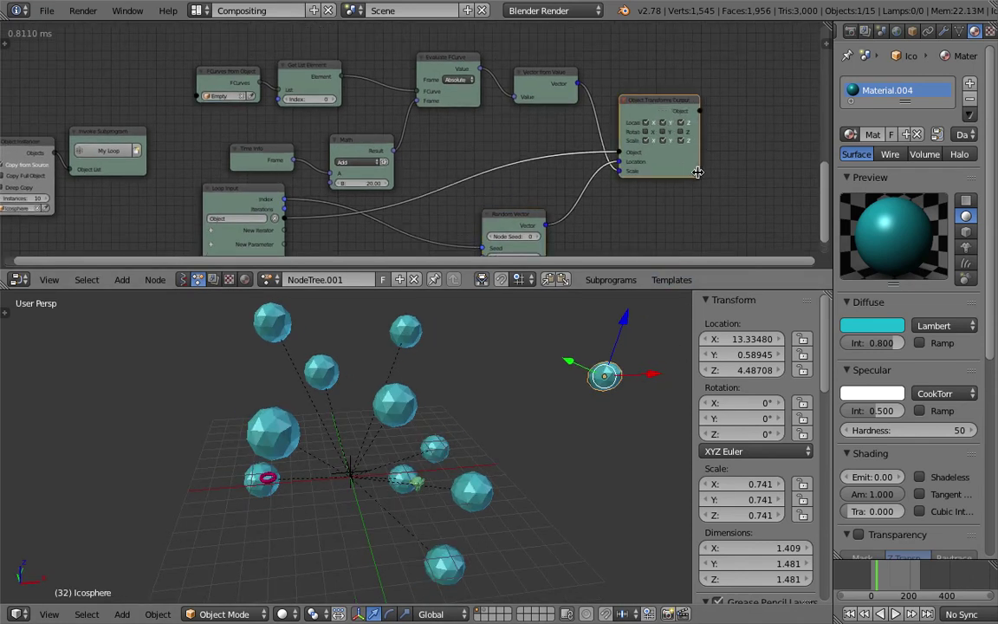
Step: Widen the Object Transforms Output node and move the Evaluate FCurve node farther from Get List Element
left_click_drag(681, 172, 700, 175)
middle_click_drag(494, 94, 530, 107)
scroll(527, 93, "up", 1)
left_click_drag(500, 70, 548, 64)
middle_click_drag(510, 128, 565, 93)
scroll(565, 93, "up", 1)
Step: Space out the Math, Loop Input and Time Info nodes to free room between Loop Input and Math
left_click_drag(479, 129, 511, 107)
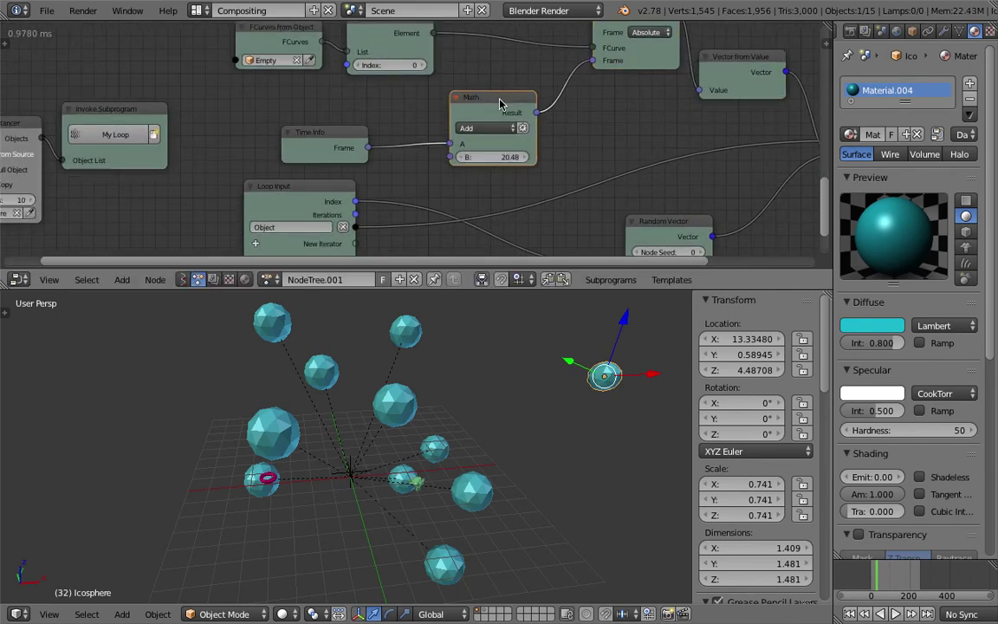
left_click_drag(499, 103, 515, 102)
left_click_drag(326, 186, 243, 237)
middle_click_drag(303, 152, 315, 99)
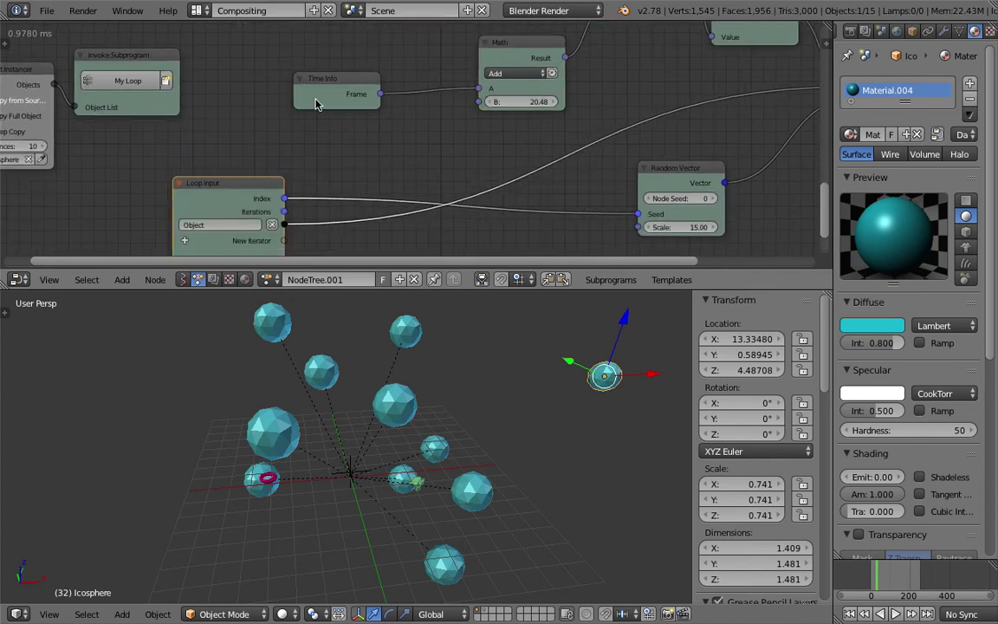
left_click_drag(319, 59, 312, 32)
middle_click_drag(322, 187, 315, 162)
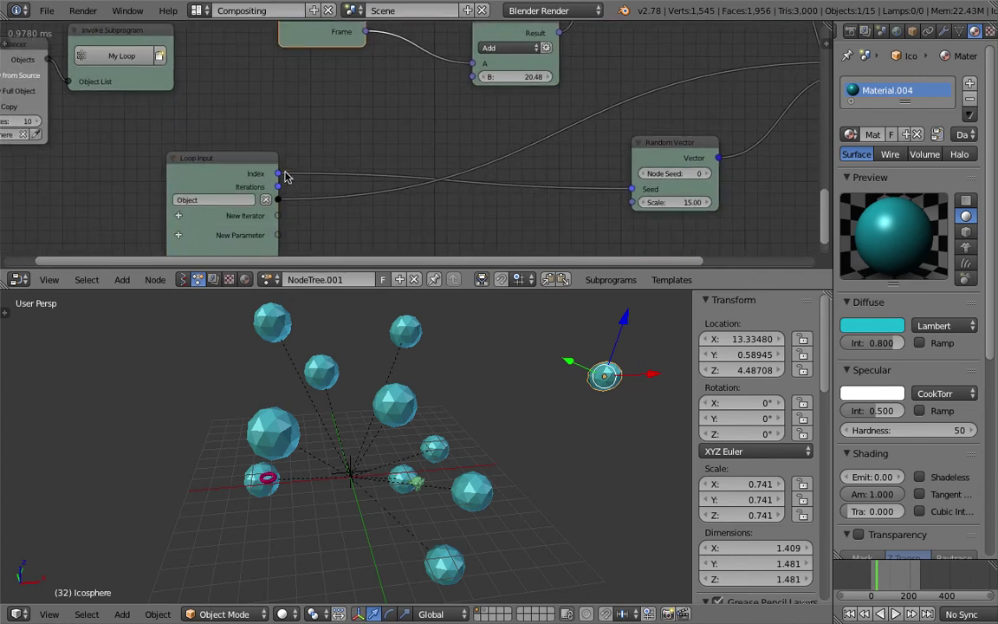
Step: Link Loop Input's Index to the B input of the Add Math node and play the animation to check the offset
left_click_drag(279, 175, 473, 77)
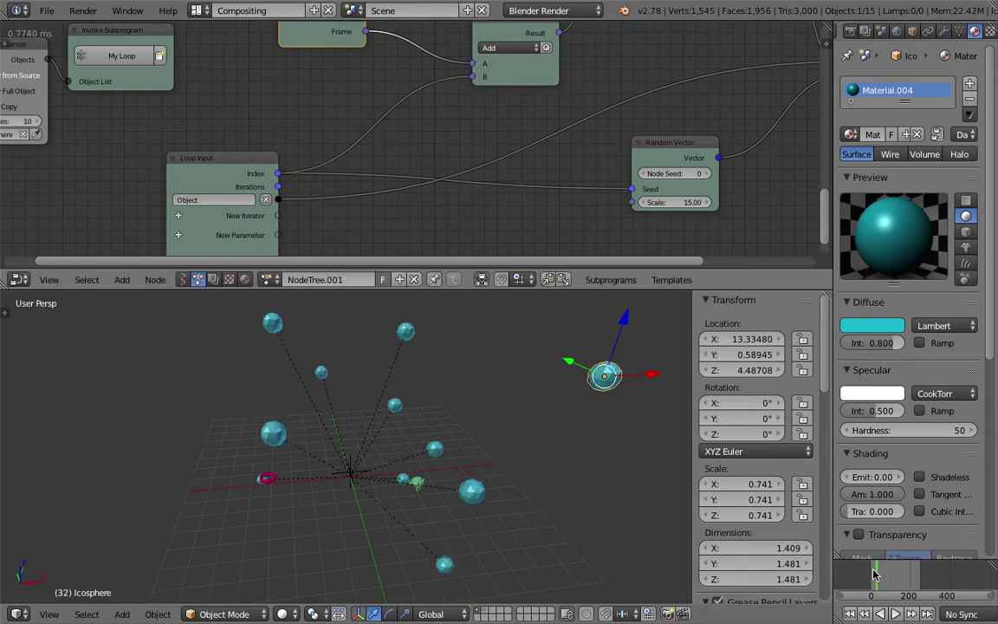
key("alt+a")
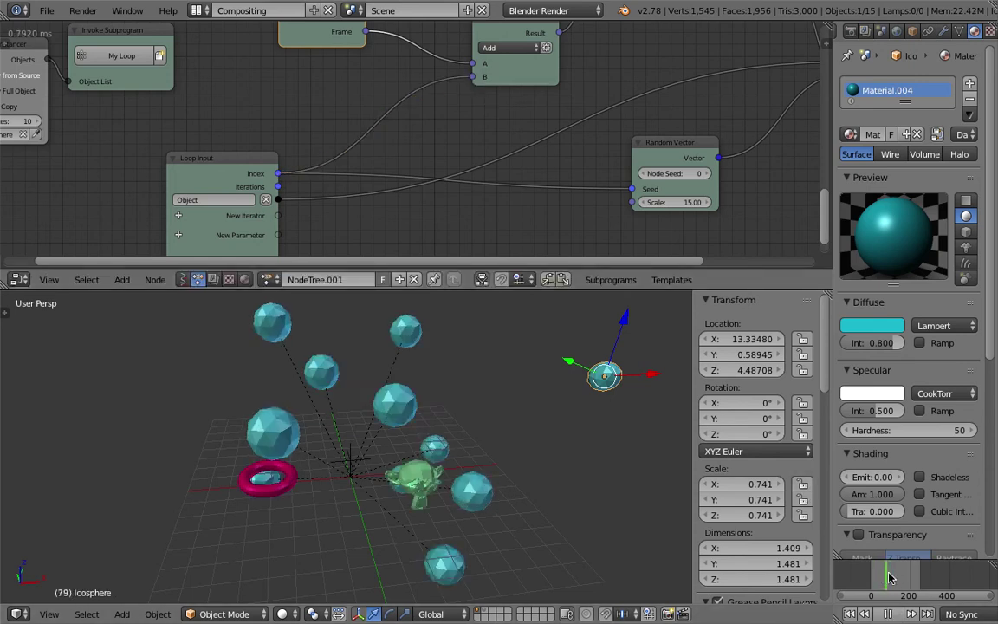
left_click_drag(892, 575, 889, 575)
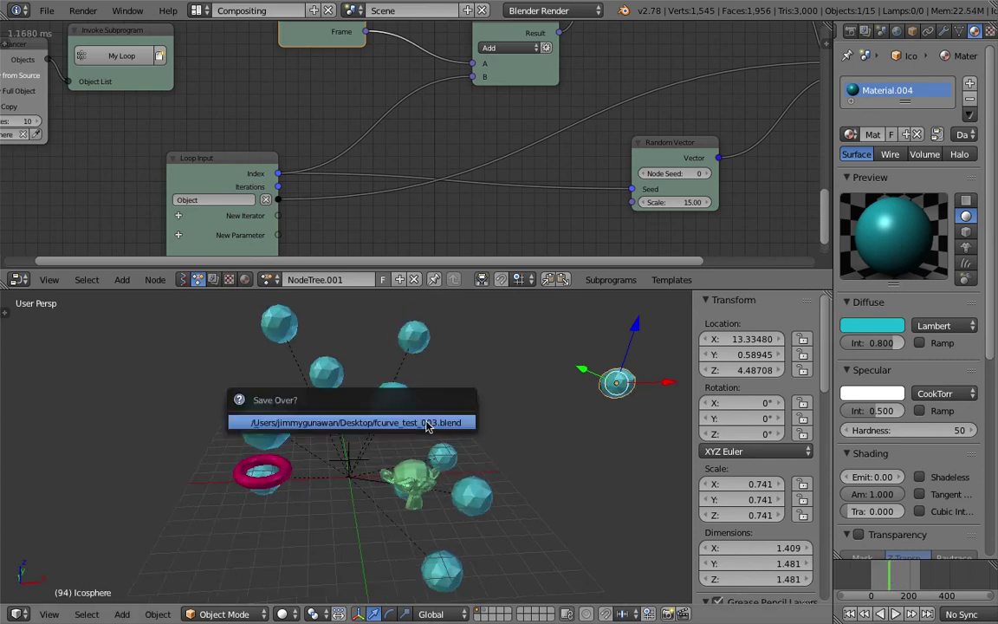
Step: Insert a Multiply Math node with B set to 5 between Loop Input's Index and the Add node's B input
key("shift+a")
left_click(312, 109)
type("math")
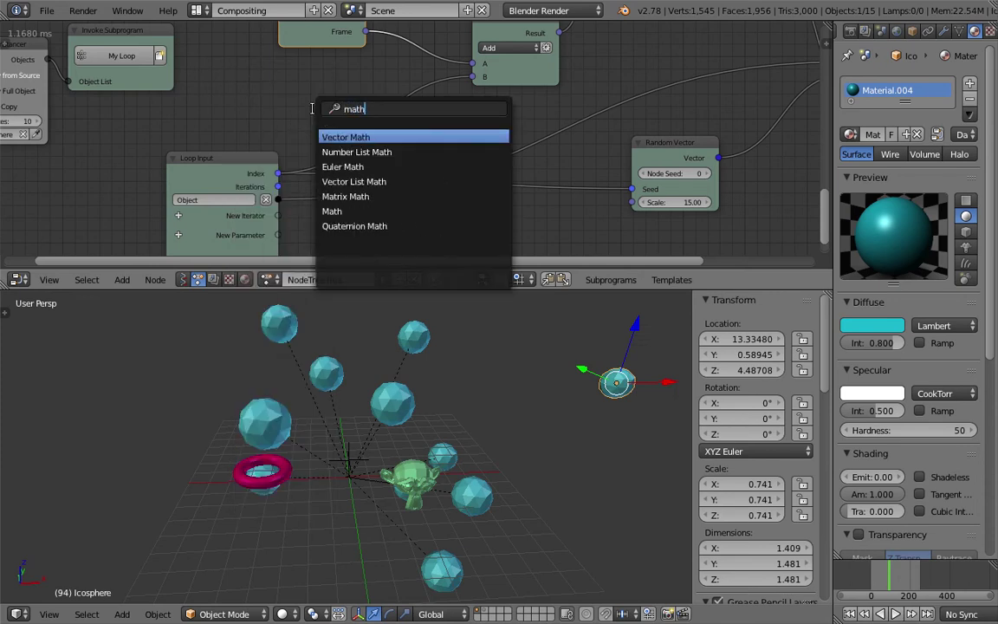
key("Down")
key("Down")
key("Down")
key("Down")
key("Down")
key("Return")
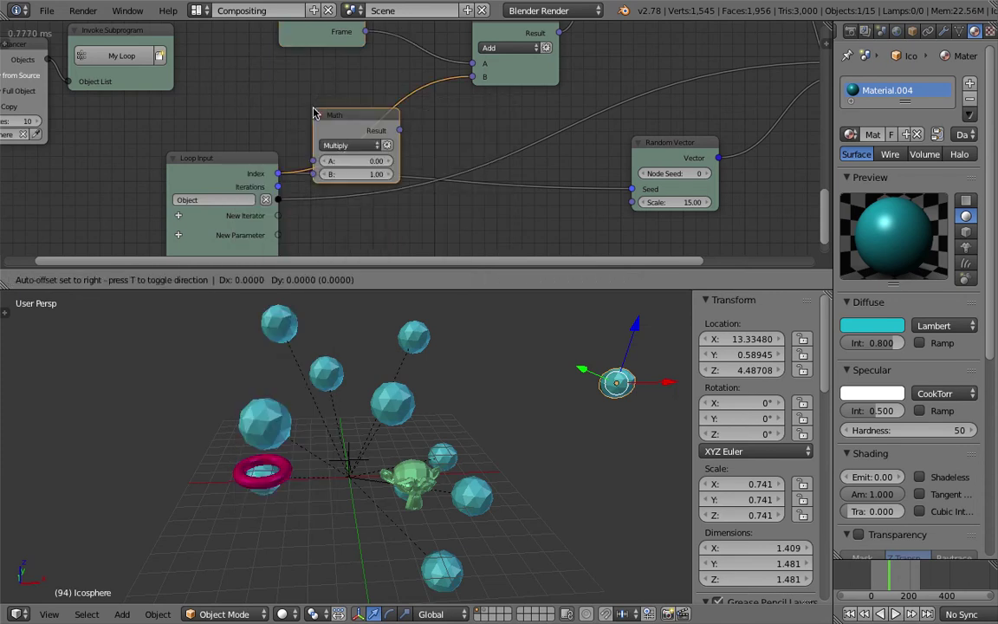
left_click(386, 82)
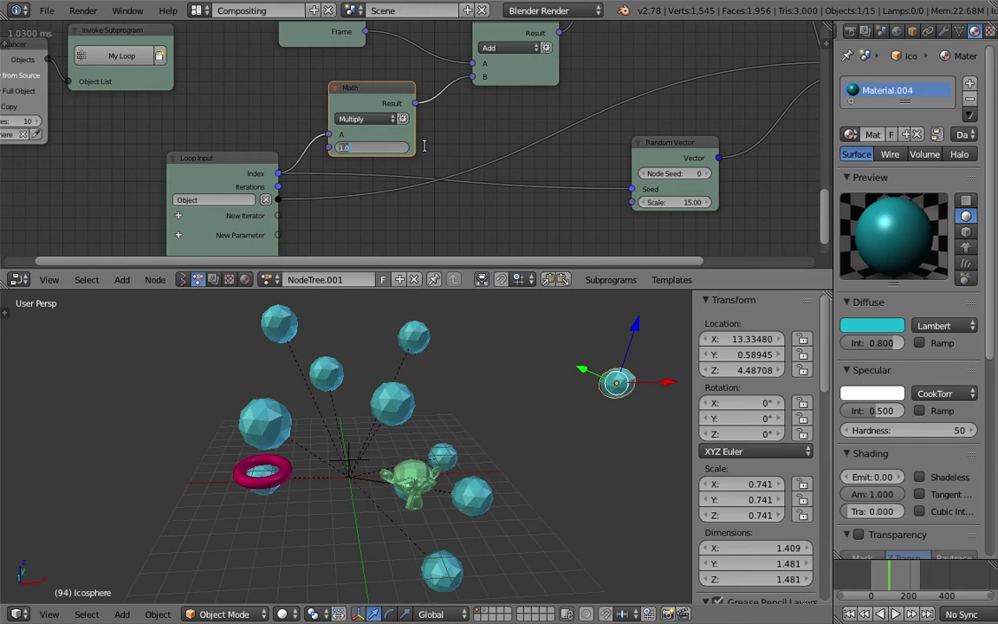
type("5")
key("Return")
Step: Play the animation from the start and scrub through the early frames to check the per-instance scale offset
left_click(850, 614)
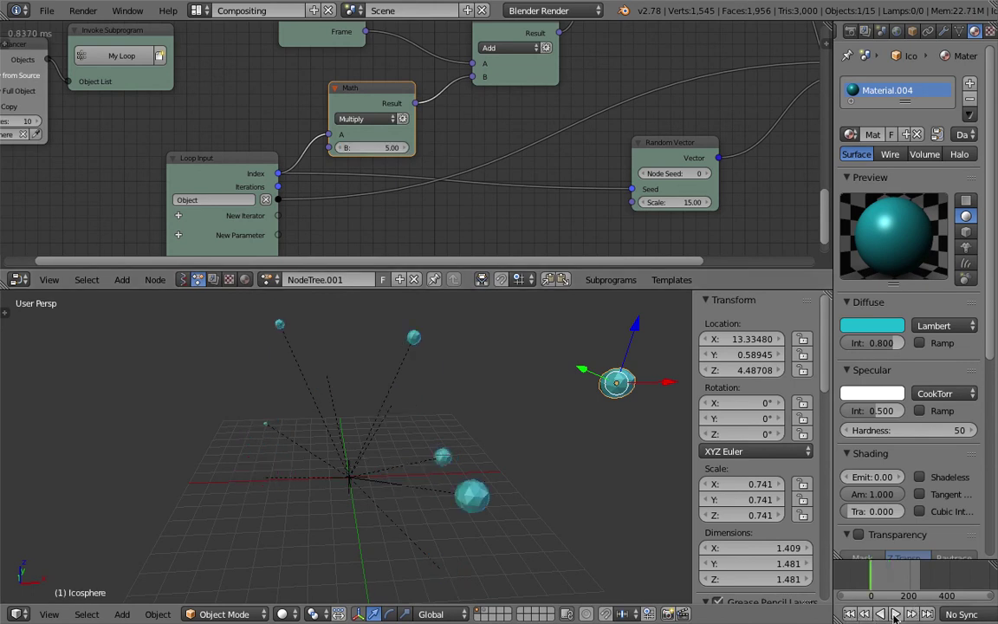
key("alt+a")
scroll(462, 476, "down", 1)
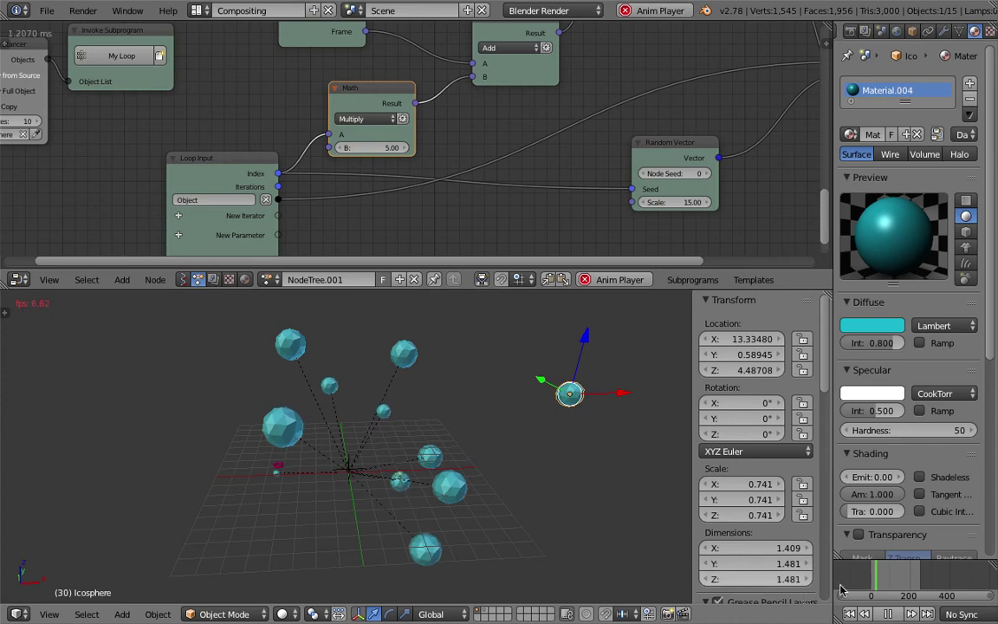
left_click(868, 578)
left_click_drag(873, 579, 887, 579)
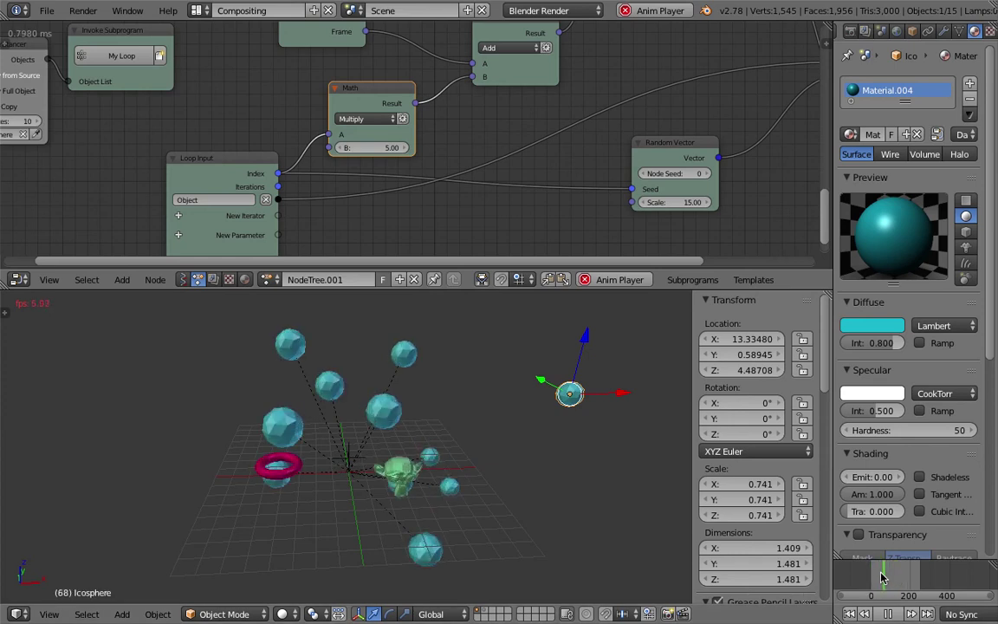
left_click_drag(880, 576, 866, 576)
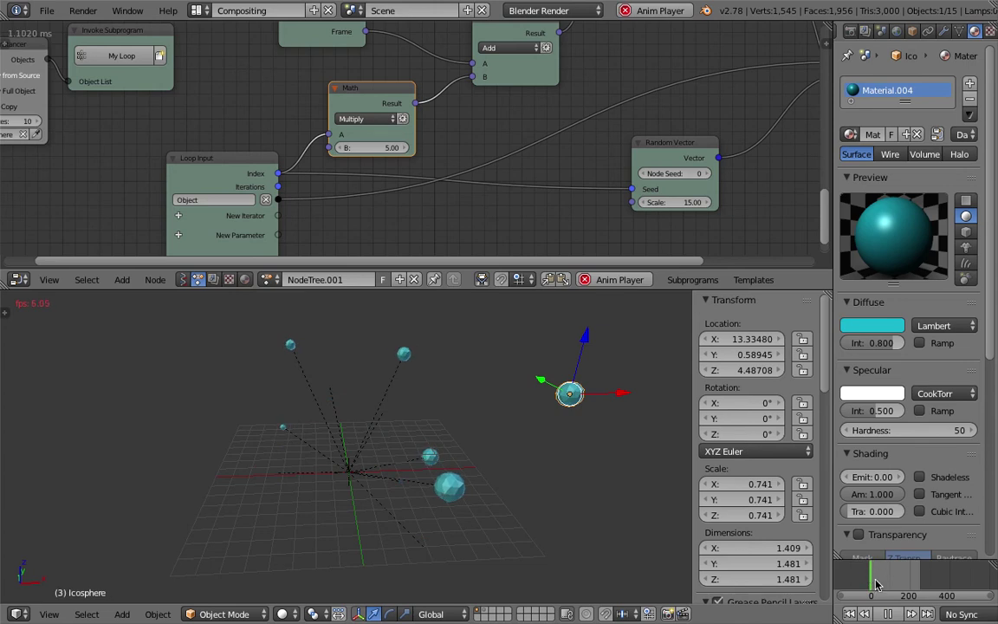
Step: Watch the playback from several angles in the 3D View Full layout and return to the Compositing layout
left_click(199, 10)
left_click(286, 31)
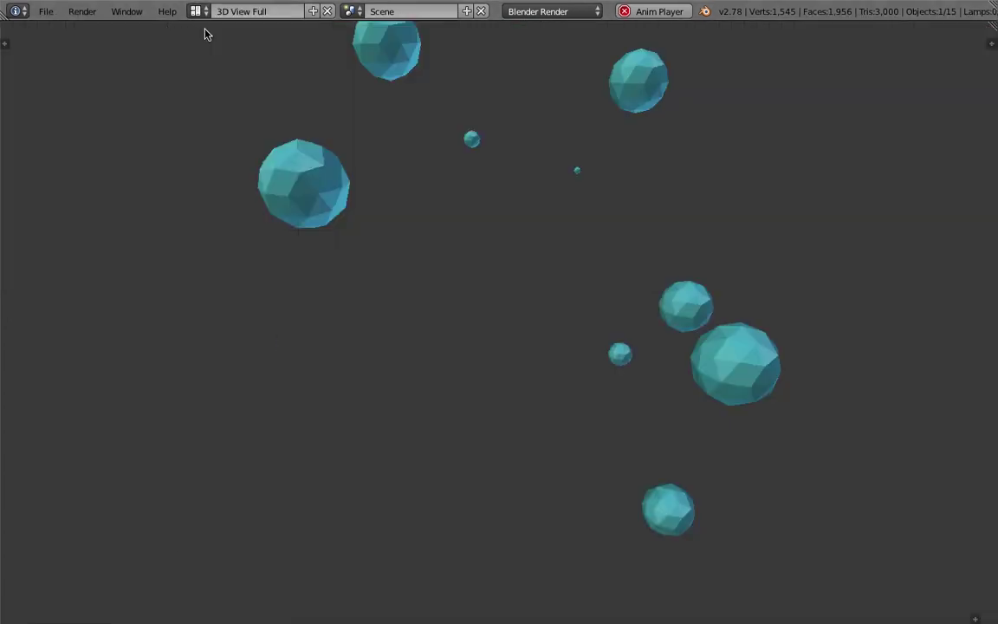
middle_click_drag(370, 230, 517, 287)
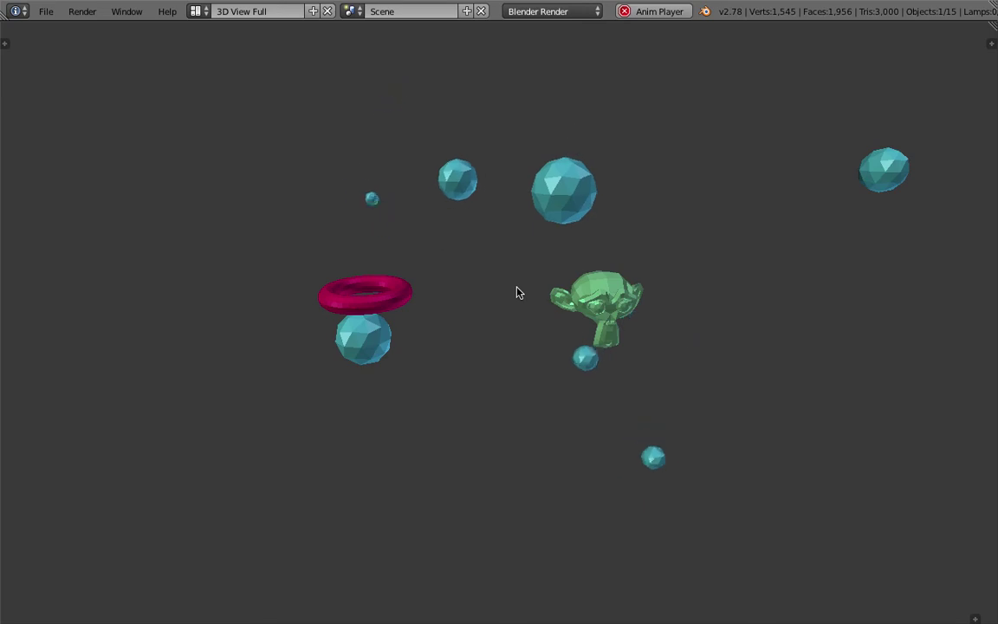
left_click(198, 11)
left_click(217, 66)
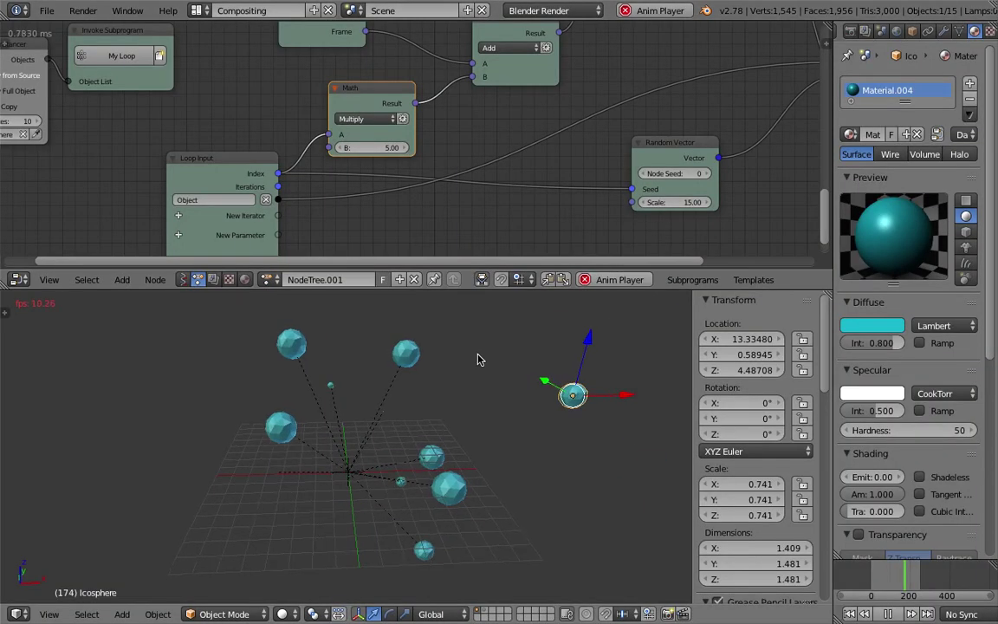
Step: Set the Object Instancer's number of instances to 100
scroll(211, 170, "down", 1)
middle_click_drag(99, 137, 286, 154)
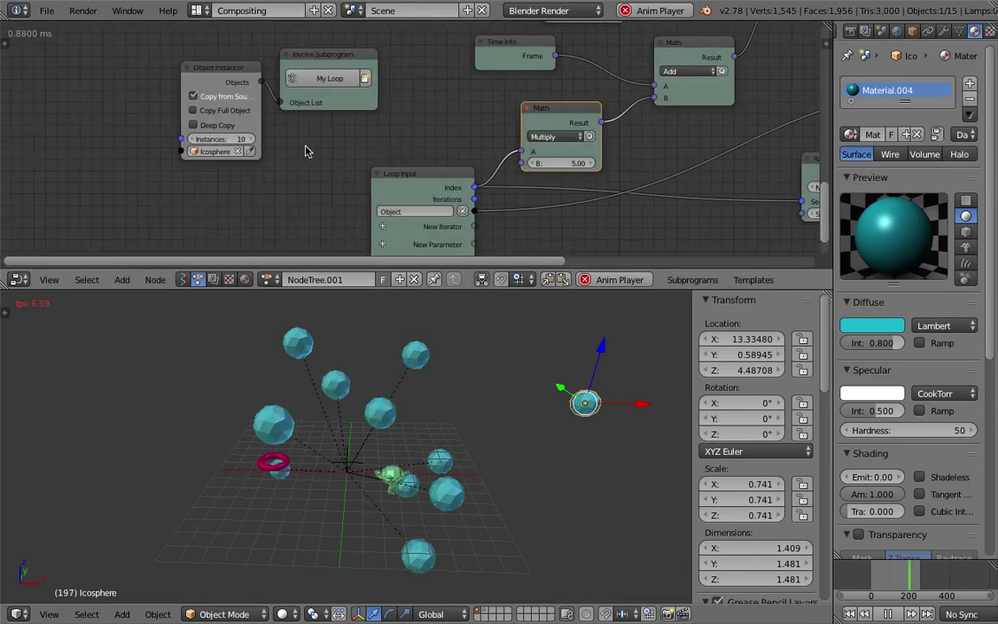
type("100")
key("Return")
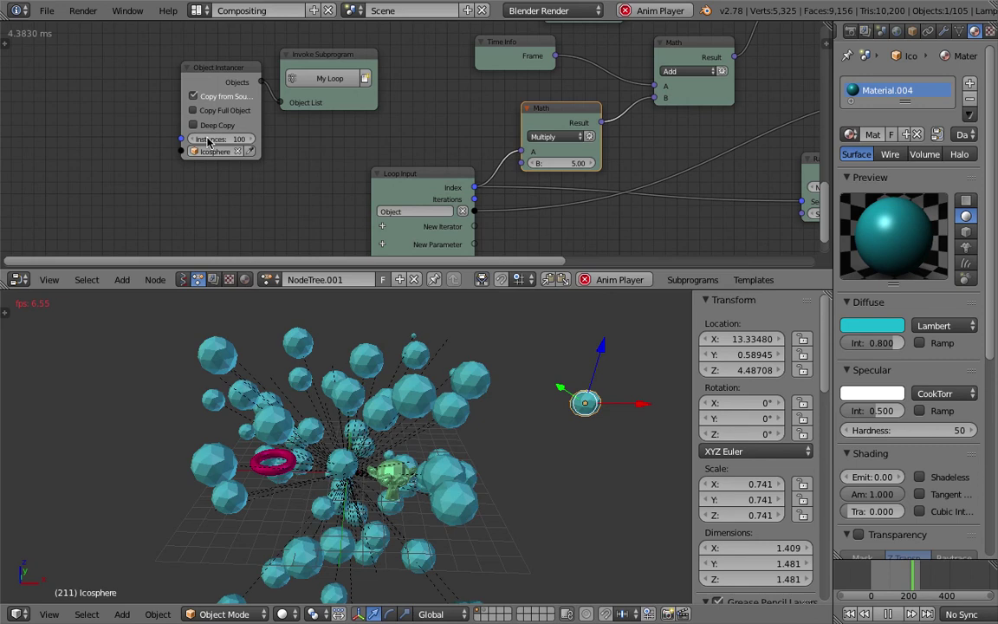
Step: Watch the increased set of instances in the full 3D view layout, return to Compositing and stop the playback
left_click(198, 10)
left_click(210, 36)
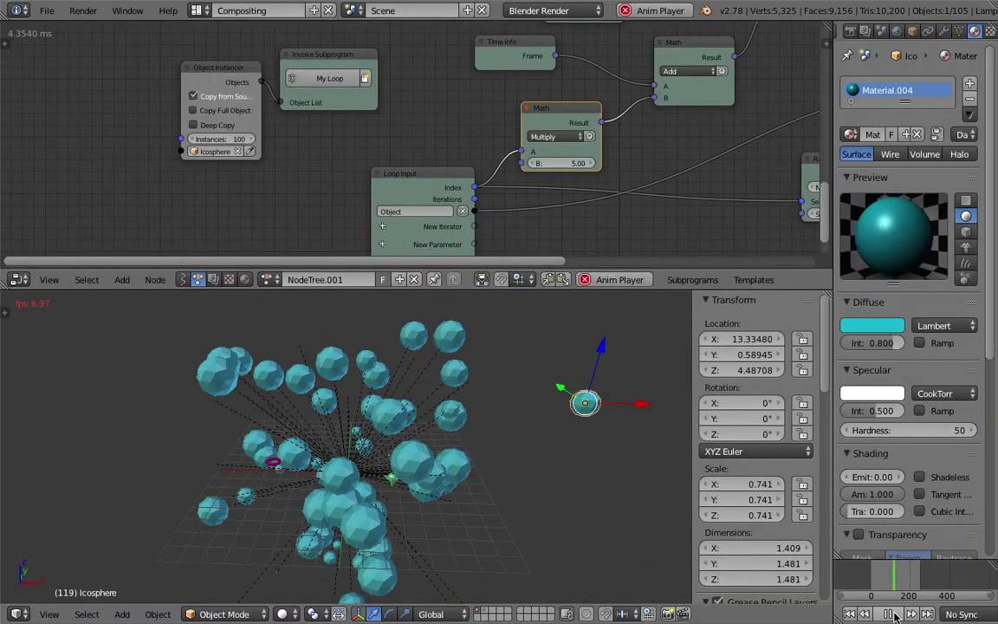
left_click(889, 613)
Step: Move the Loop Input node and the Multiply Math node farther from the Add node to widen the node layout
middle_click_drag(429, 148, 358, 135)
left_click_drag(357, 162, 256, 176)
middle_click_drag(257, 179, 250, 129)
left_click_drag(467, 61, 437, 57)
middle_click_drag(434, 101, 428, 178)
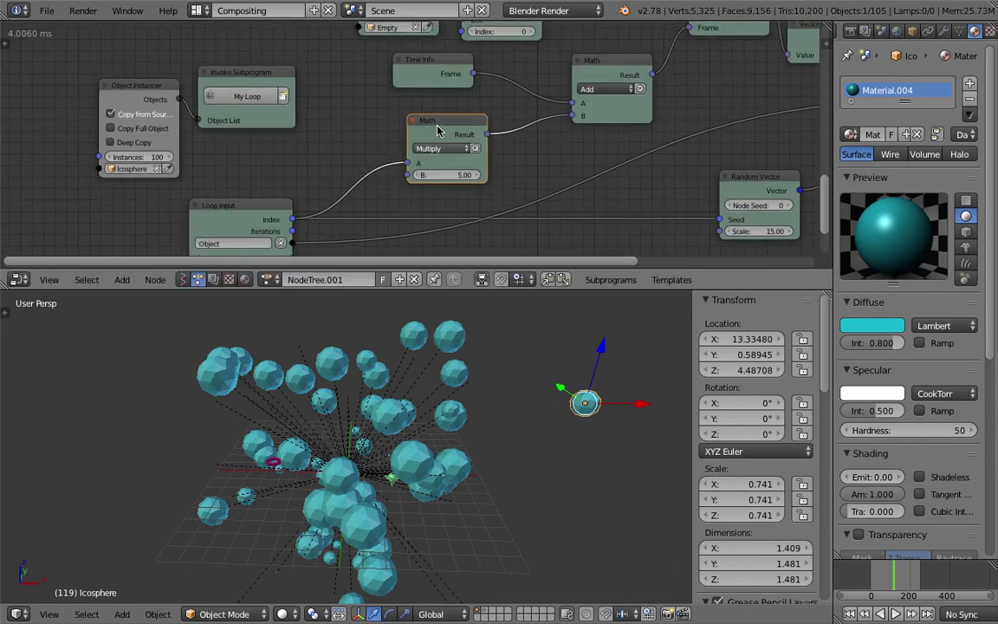
middle_click_drag(443, 130, 403, 147)
scroll(419, 156, "down", 1)
scroll(420, 156, "down", 1)
middle_click_drag(405, 102, 400, 126)
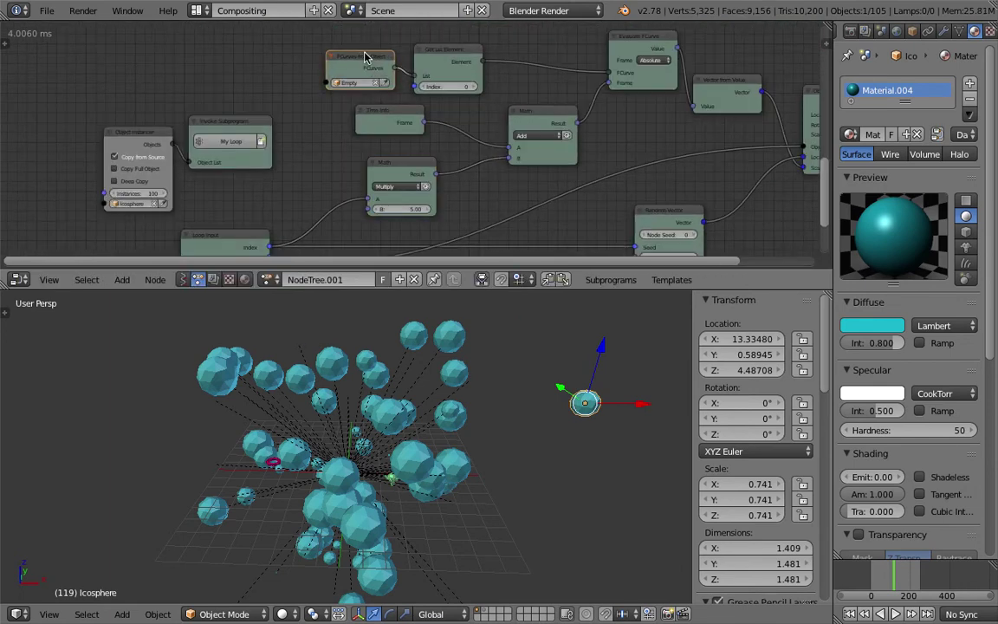
Step: Rearrange the FCurves from Object, Time Info and Multiply nodes upward to free space beside Loop Input
left_click_drag(365, 53, 386, 23)
left_click_drag(432, 49, 515, 263)
left_click_drag(404, 122, 415, 86)
left_click_drag(407, 163, 423, 116)
scroll(356, 240, "up", 4)
middle_click_drag(346, 231, 368, 165)
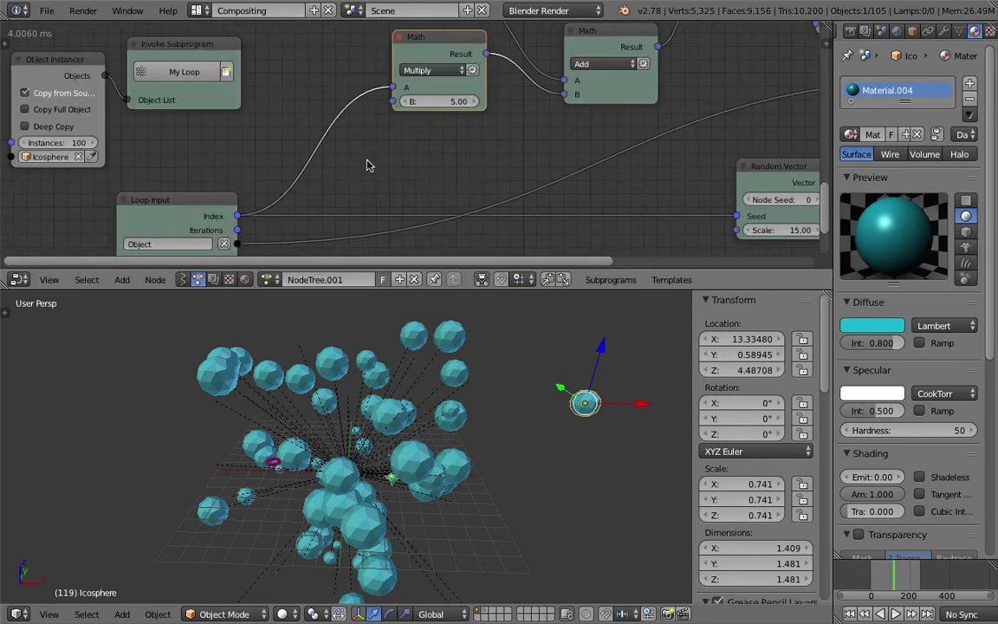
Step: Add a Random Number node below Multiply, seeded by Loop Input's Index, with Min -50 and Max 50
key("ctrl+a")
type("ran")
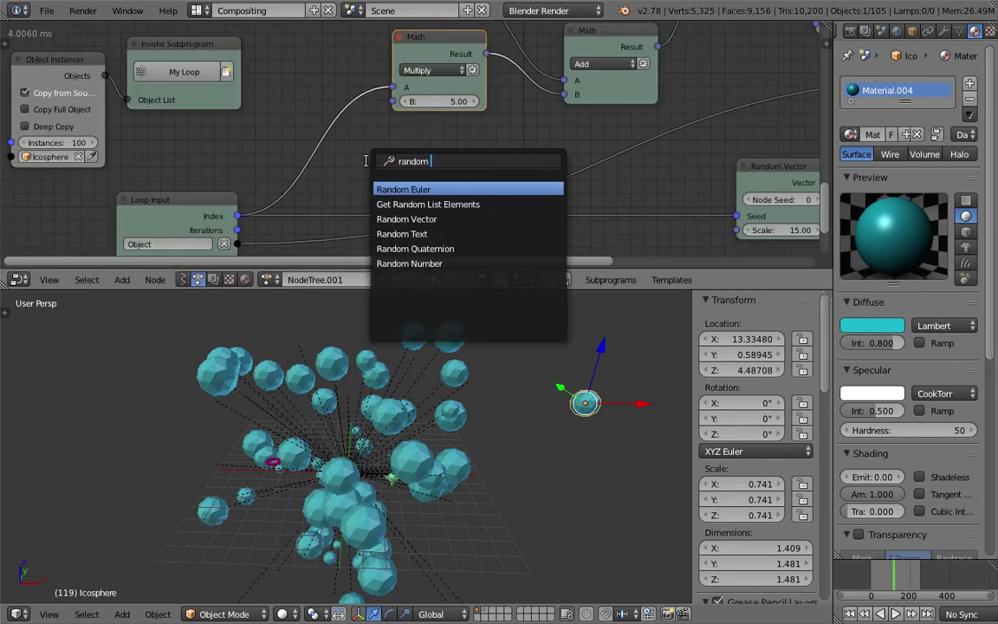
key("Down")
key("Down")
key("Down")
key("Down")
key("Down")
key("Return")
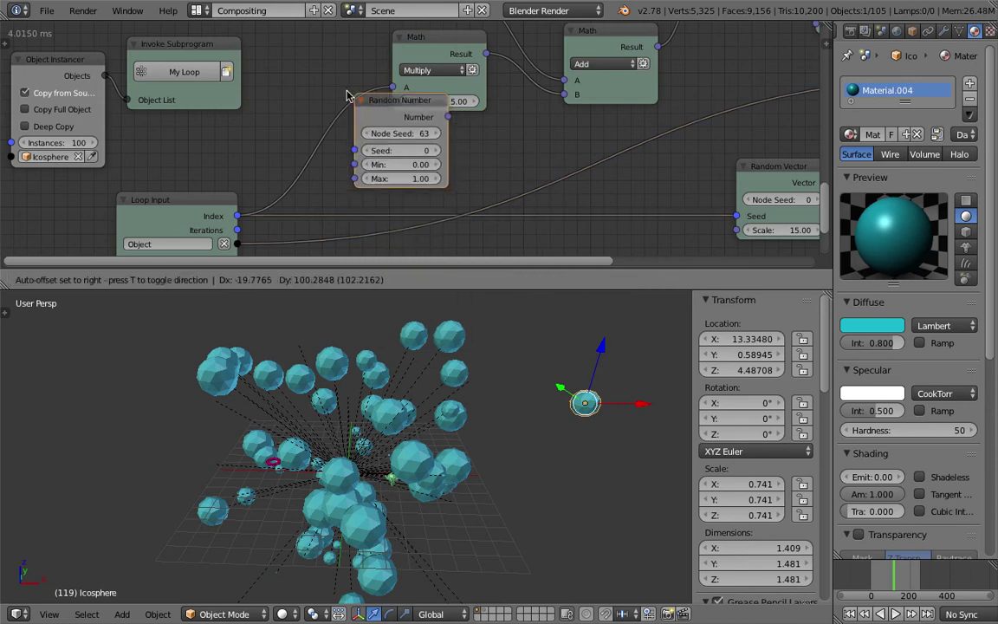
left_click(364, 107)
left_click_drag(237, 216, 362, 159)
left_click(418, 173)
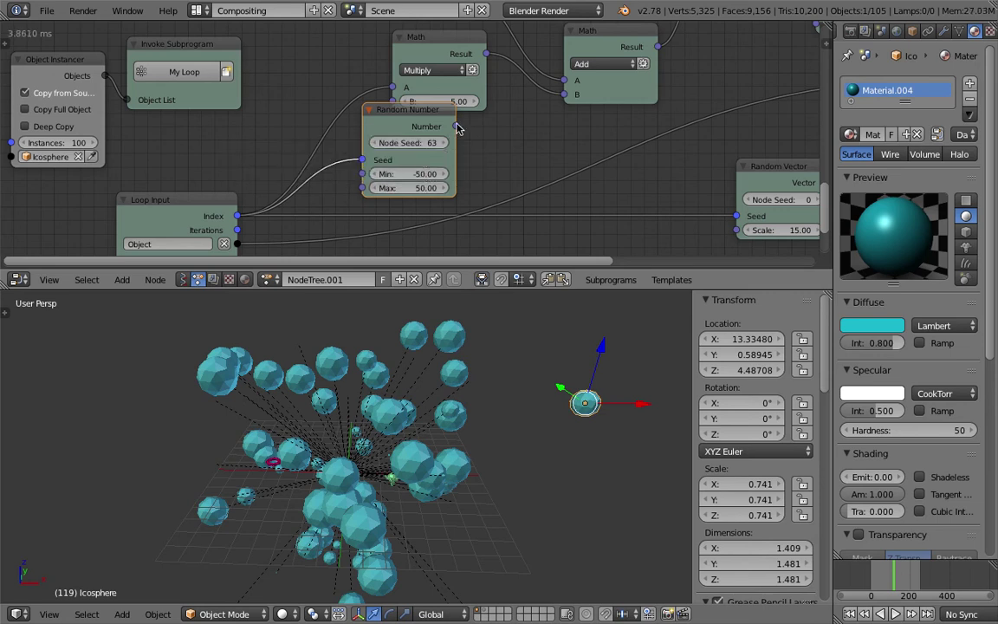
Step: Connect Random Number's output to the Multiply node's B input, tidy both nodes and save the file
left_click_drag(493, 88, 502, 83)
key("ctrl+s")
left_click(503, 82)
left_click_drag(401, 121, 403, 96)
key("ctrl+s")
left_click(494, 102)
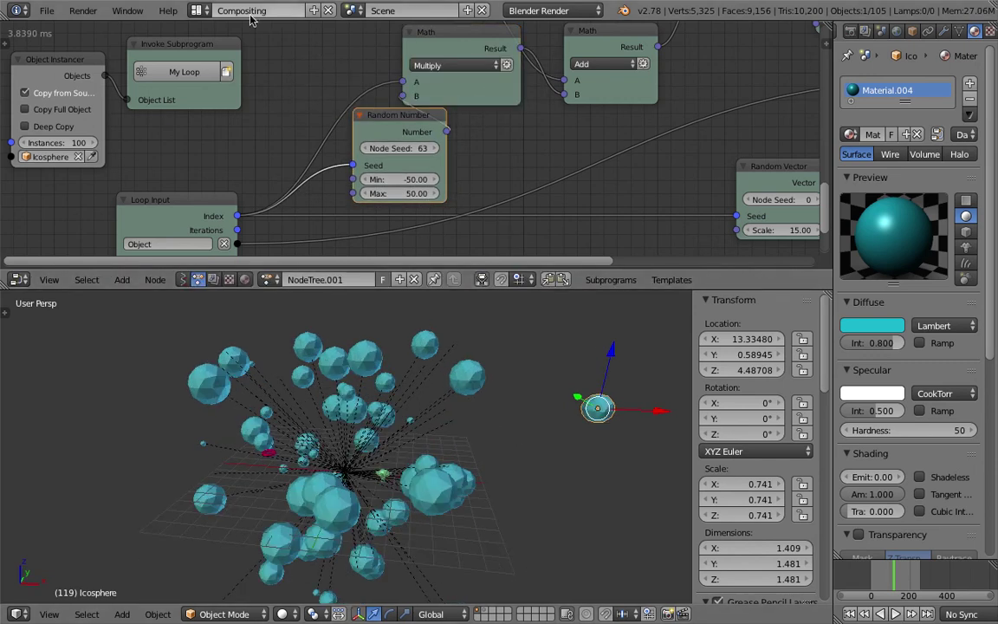
Step: Watch the randomly offset instances play in the 3D View Full layout, return to Compositing and stop the playback
left_click(200, 11)
left_click(222, 35)
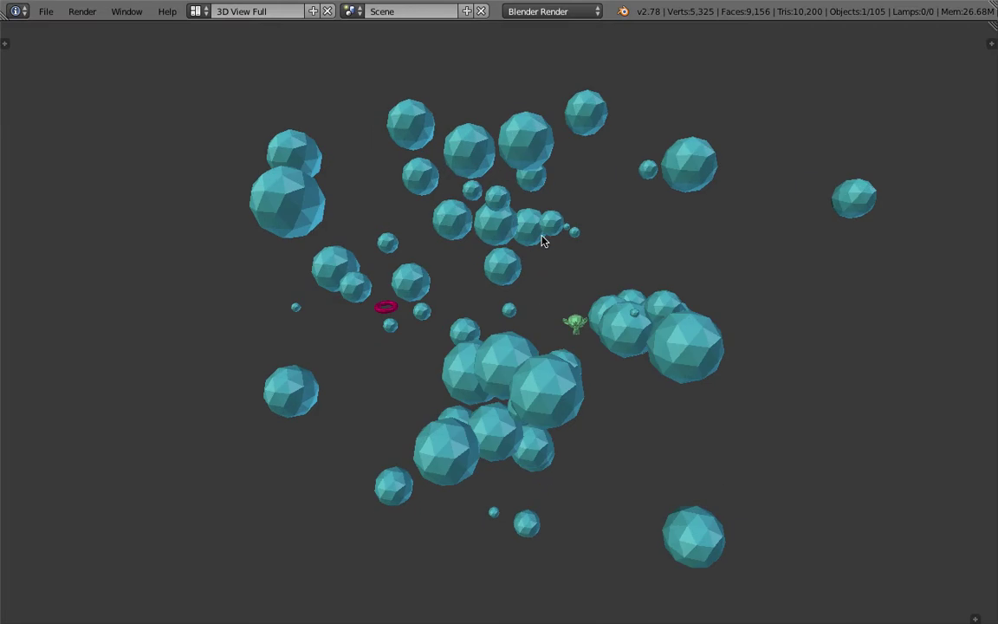
key("alt+a")
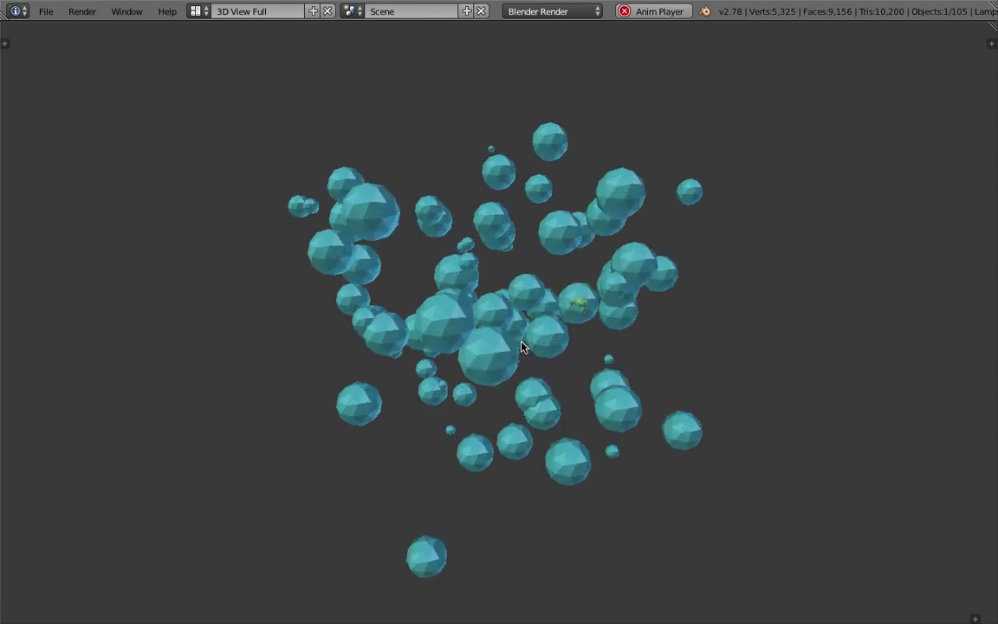
left_click(198, 11)
left_click(214, 35)
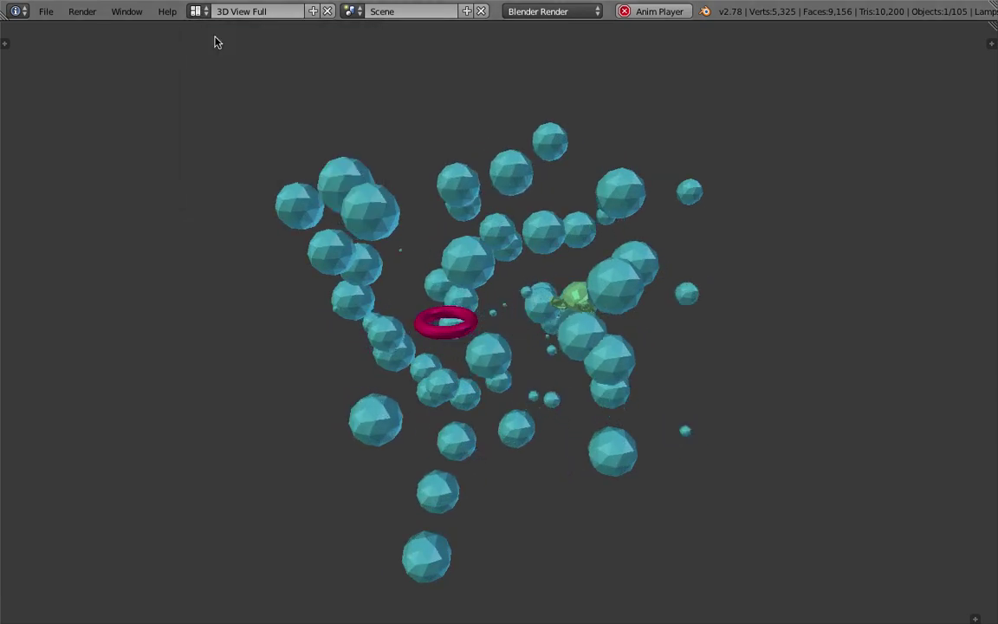
left_click(199, 12)
left_click(219, 65)
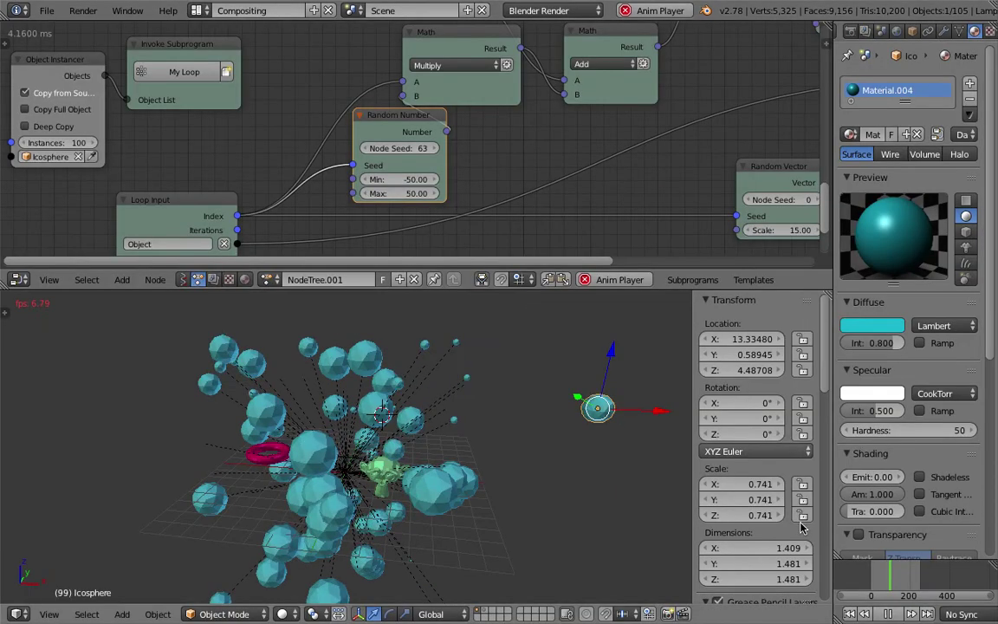
left_click(616, 500)
left_click(892, 615)
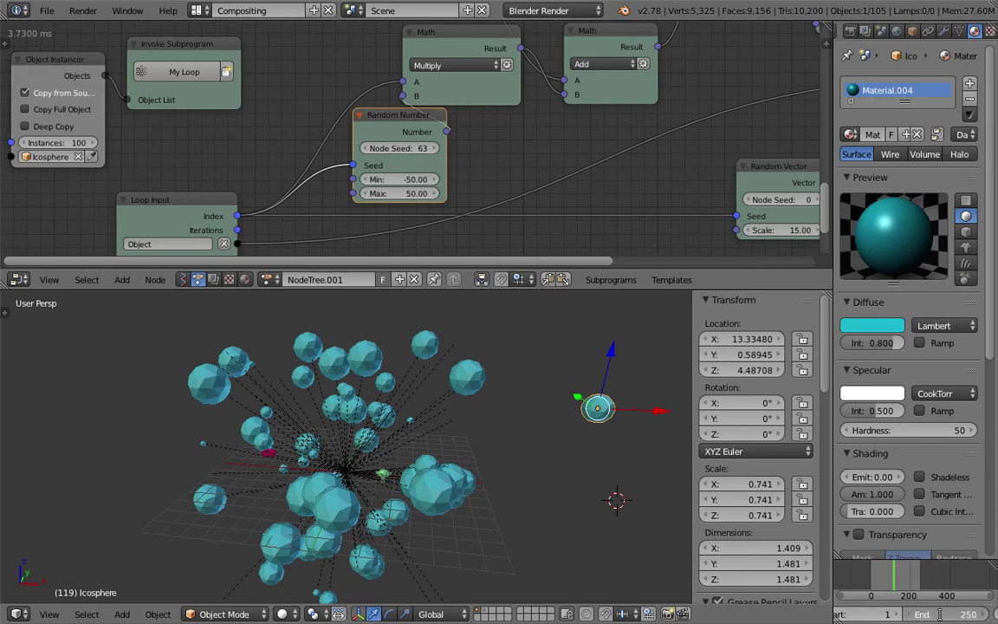
Step: Play the randomly offset instances in the 3D View Full layout, return to Compositing, stop the playback and save the file
middle_click_drag(417, 479, 416, 473)
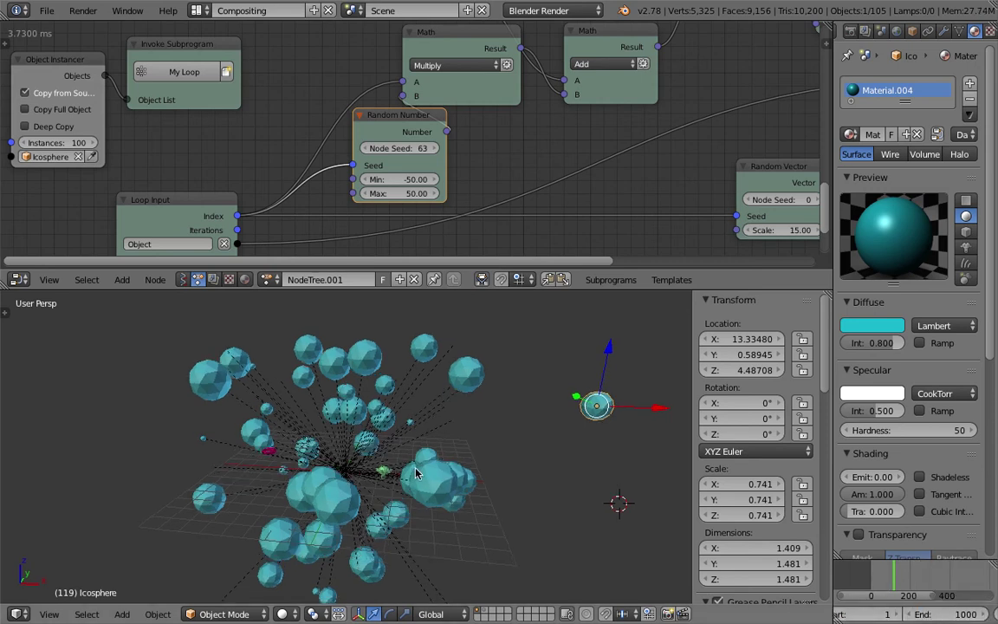
left_click(199, 11)
left_click(225, 34)
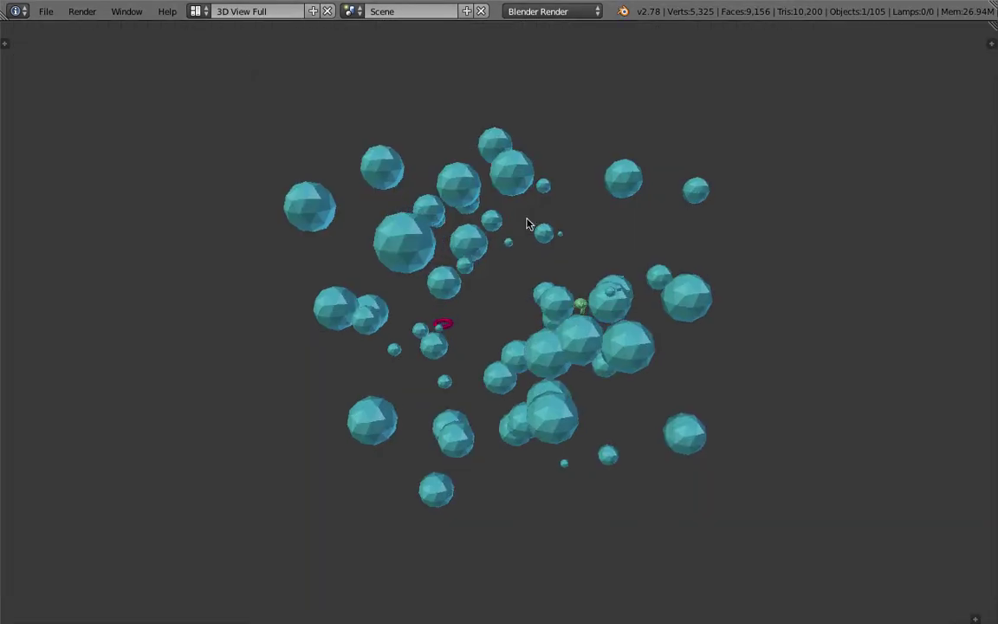
key("alt+a")
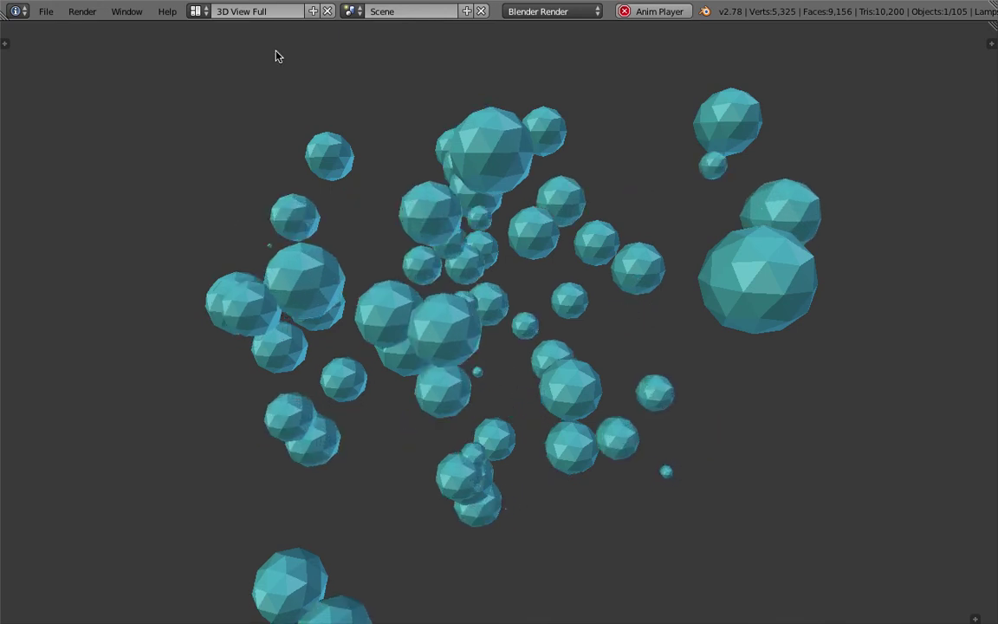
left_click(196, 12)
left_click(223, 67)
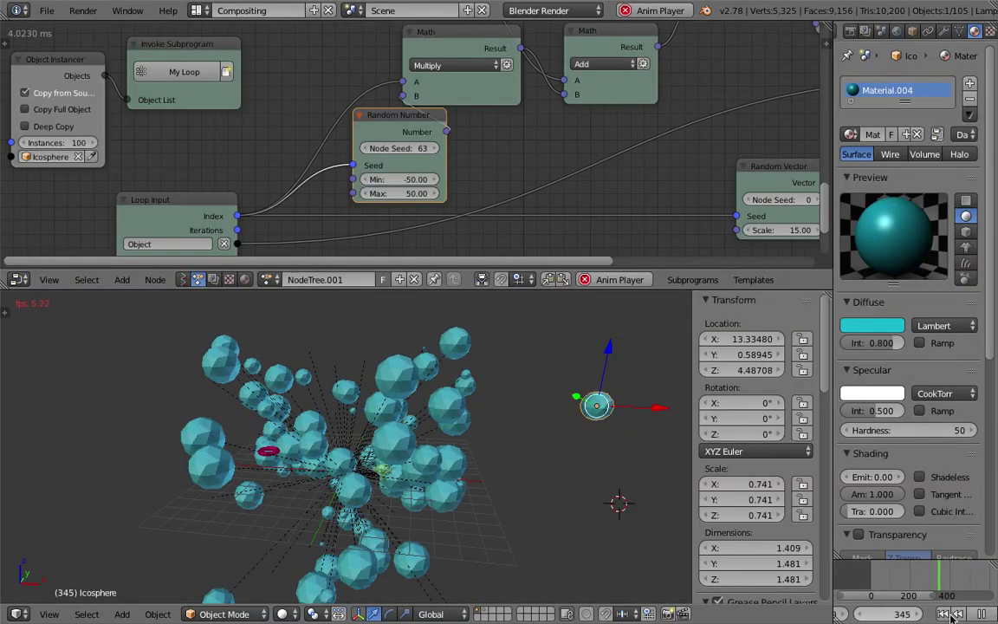
key("alt+a")
key("ctrl+s")
Step: Enlarge the node editor area and move the Object Transforms Output node farther away from the other nodes
left_click(628, 500)
middle_click_drag(496, 147, 402, 130)
scroll(408, 134, "down", 2)
left_click_drag(605, 290, 606, 352)
middle_click_drag(635, 259, 535, 241)
middle_click_drag(737, 141, 664, 150)
left_click_drag(690, 118, 747, 118)
Step: Spread out Evaluate FCurve, Vector from Value and Object Transforms Output to make room after Evaluate FCurve, and save the file
middle_click_drag(574, 36, 550, 178)
left_click_drag(517, 169, 525, 147)
left_click_drag(419, 116, 399, 86)
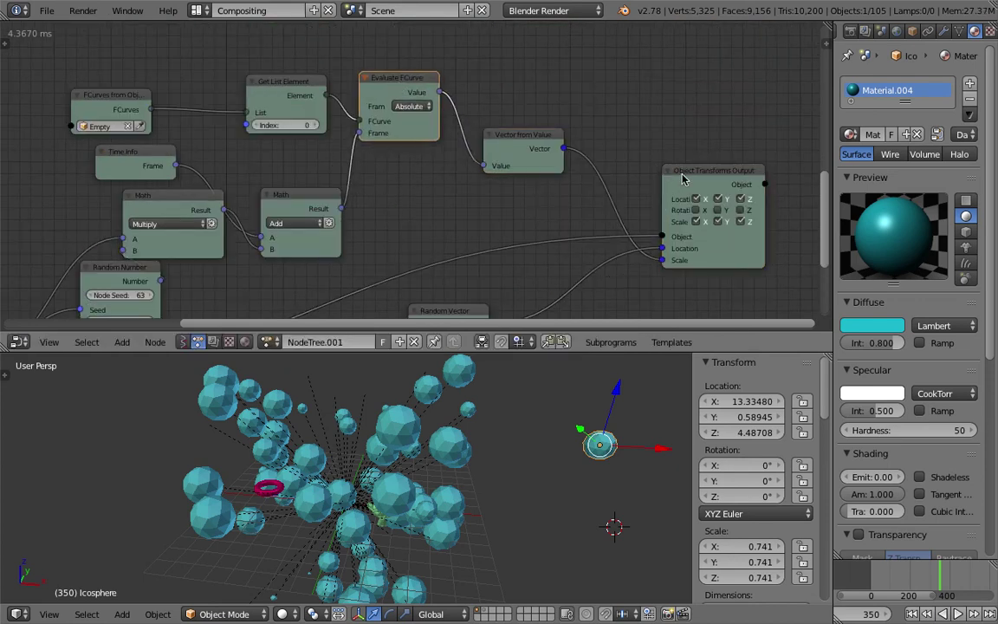
left_click_drag(682, 174, 724, 177)
left_click_drag(519, 136, 518, 99)
middle_click_drag(511, 150, 494, 123)
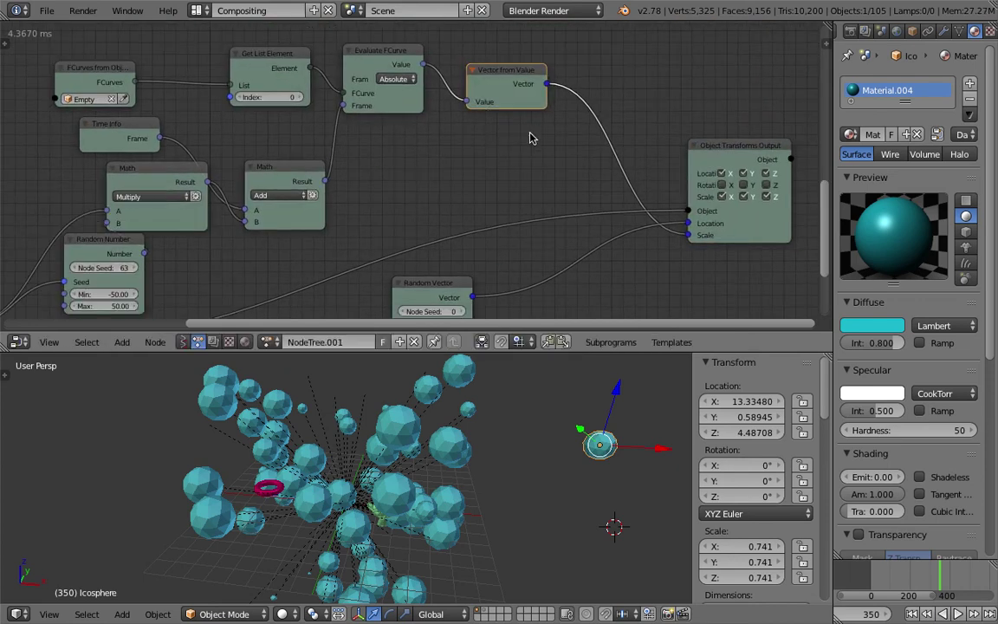
left_click_drag(519, 68, 589, 70)
key("ctrl+s")
Step: Insert a Multiply Math node into the link between Evaluate FCurve and Vector from Value
left_click(560, 72)
key("ctrl+a")
type("math")
key("Down")
key("Down")
key("Down")
key("Down")
key("Down")
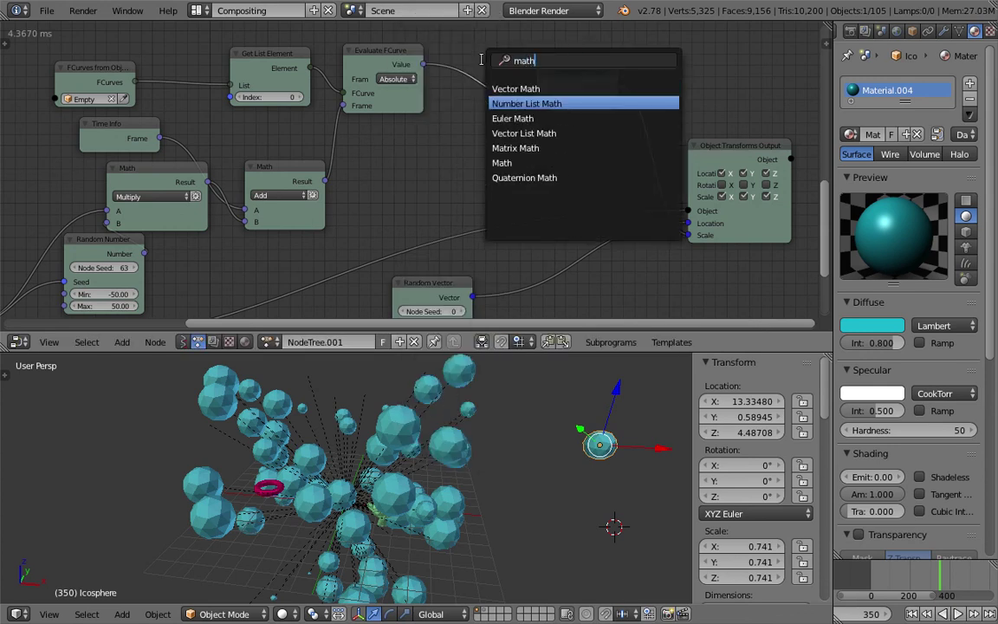
key("Return")
left_click(483, 65)
middle_click_drag(183, 183, 258, 190)
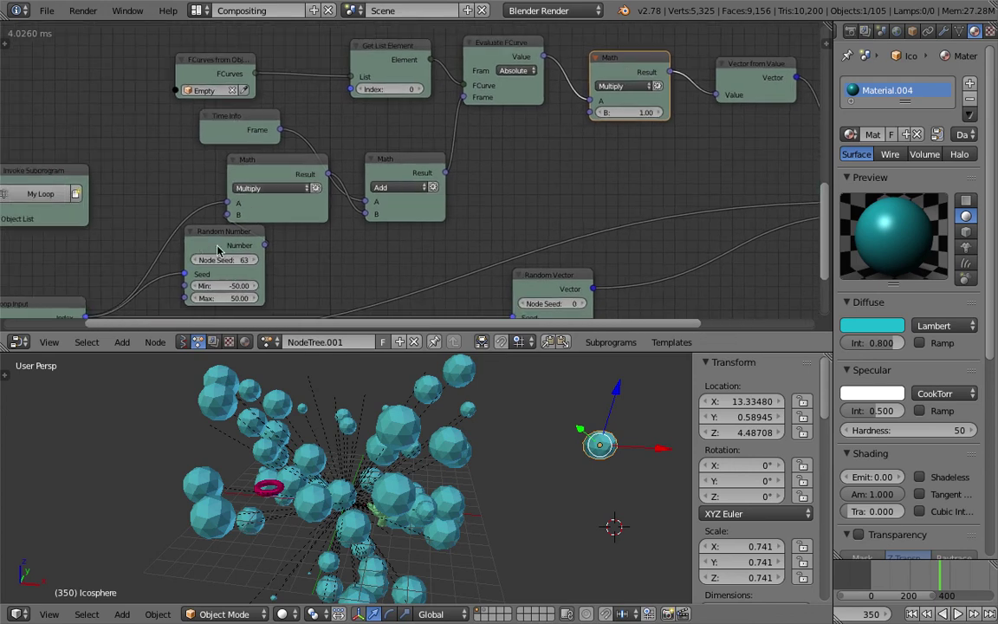
left_click_drag(226, 249, 353, 232)
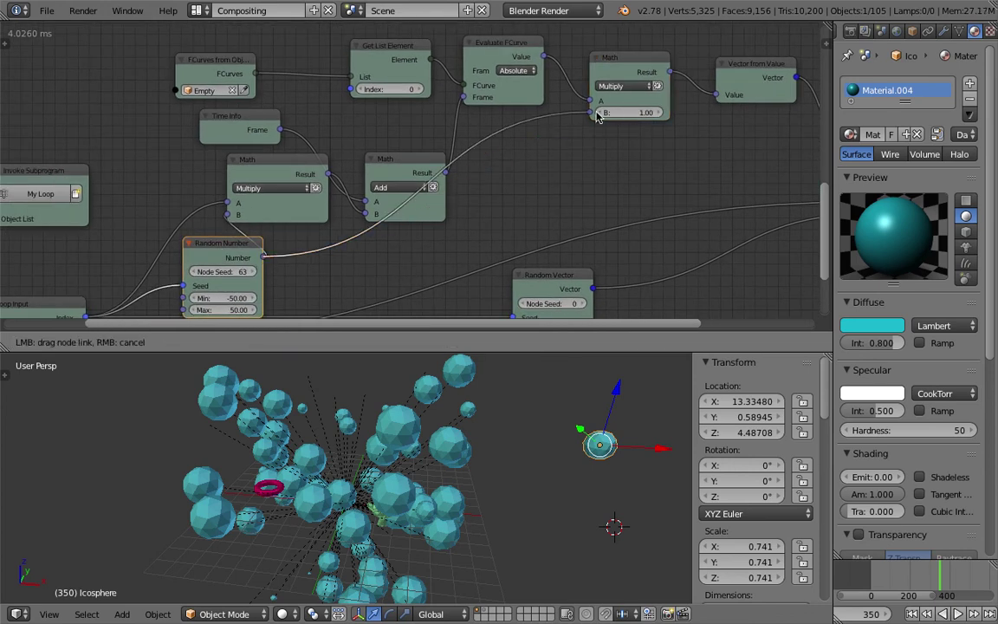
left_click_drag(563, 159, 563, 159)
key("ctrl+s")
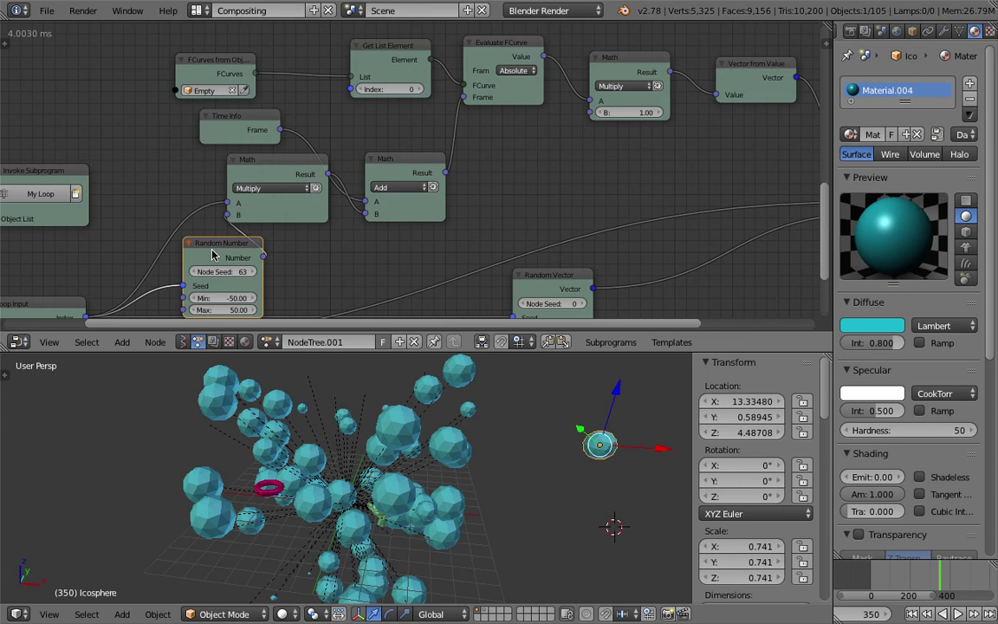
Step: Duplicate the Random Number node below the new Multiply node, seeded by Loop Input's Index, with Min 0.20 and Max 2.00
key("shift+d")
left_click(511, 152)
left_click_drag(484, 184, 184, 283)
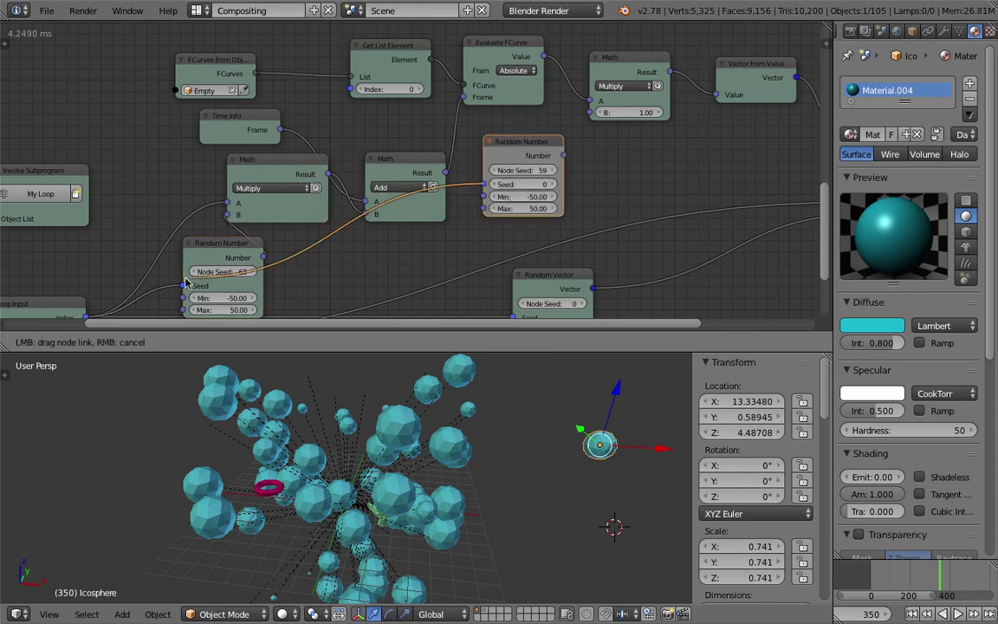
left_click_drag(257, 249, 262, 257)
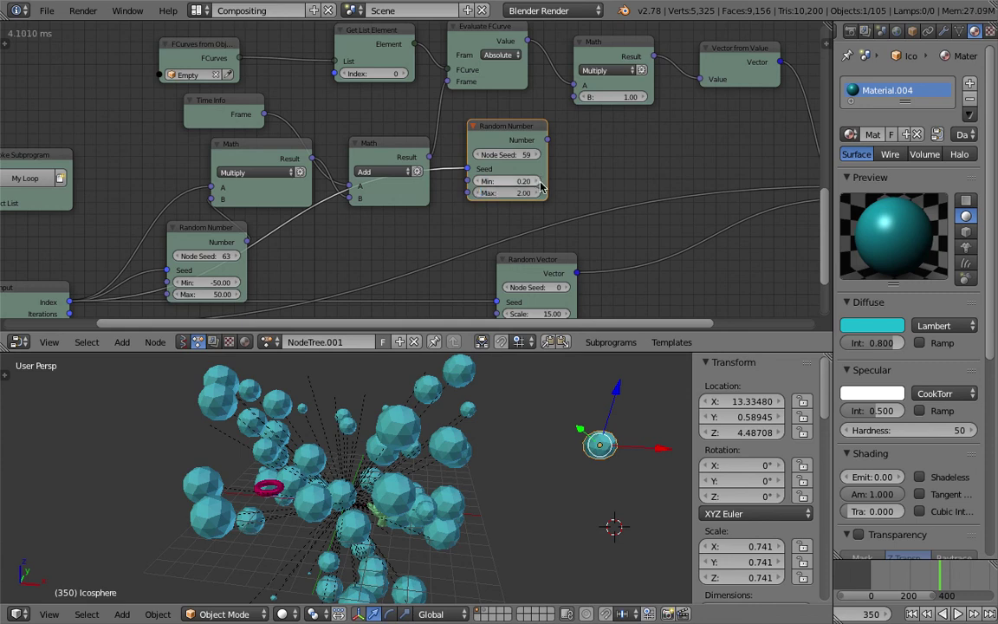
key("ctrl+s")
Step: Set the duplicated Random Number's Max to 0.80, connect its output to the new Multiply node's B input and save
left_click(520, 192)
left_click_drag(549, 142, 551, 143)
left_click_drag(572, 100, 574, 97)
key("ctrl+s")
left_click(555, 118)
Step: Play the randomly scaled instances in the 3D View Full layout from several angles, stop the playback and return to Compositing
left_click(197, 10)
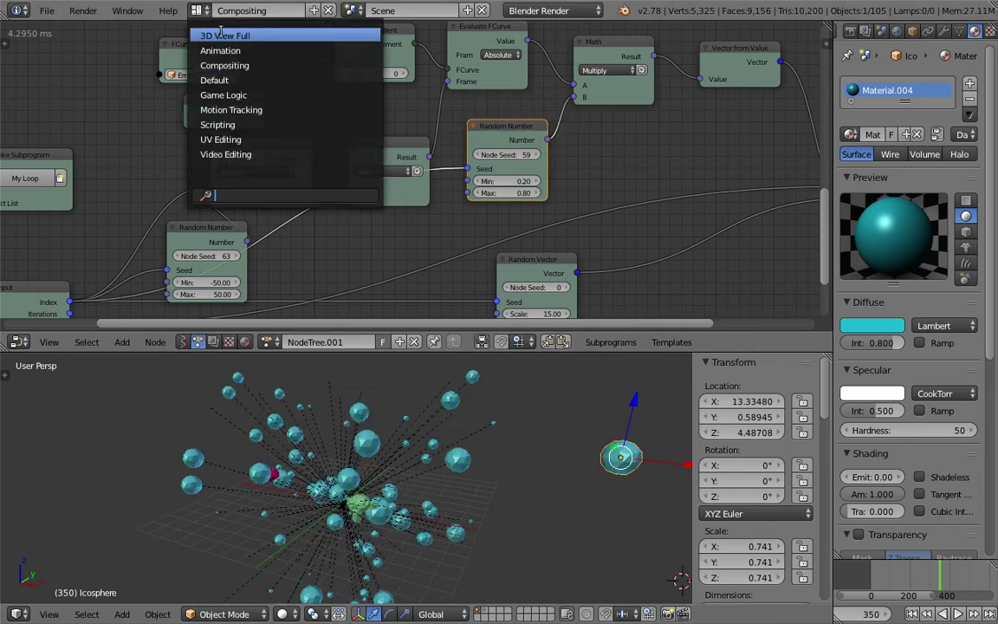
left_click(256, 36)
key("alt+a")
middle_click_drag(689, 288, 783, 283)
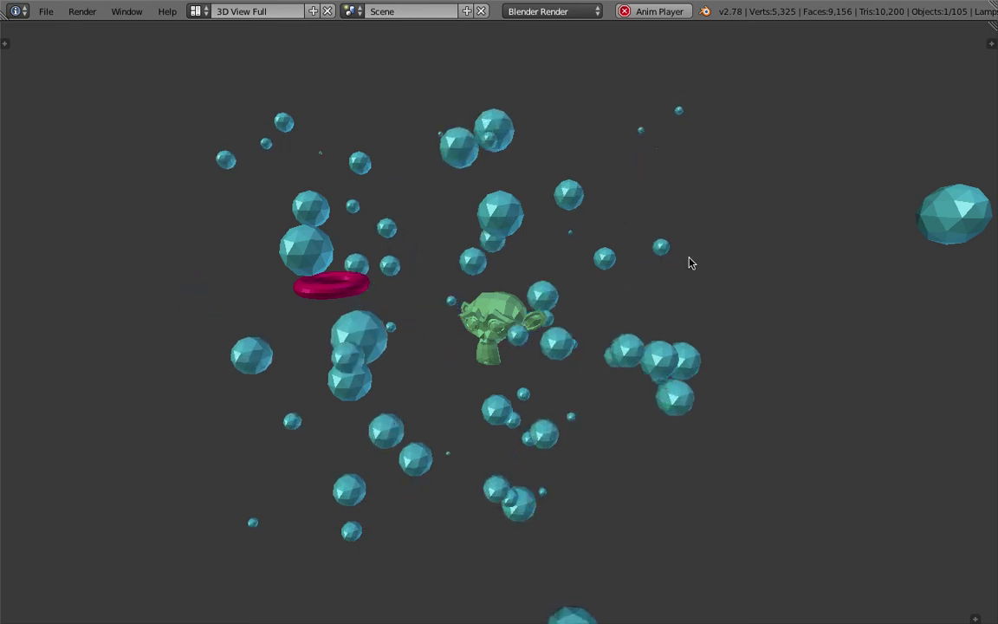
middle_click_drag(691, 260, 728, 262)
scroll(676, 260, "down", 3)
middle_click_drag(628, 258, 609, 242)
scroll(609, 241, "up", 3)
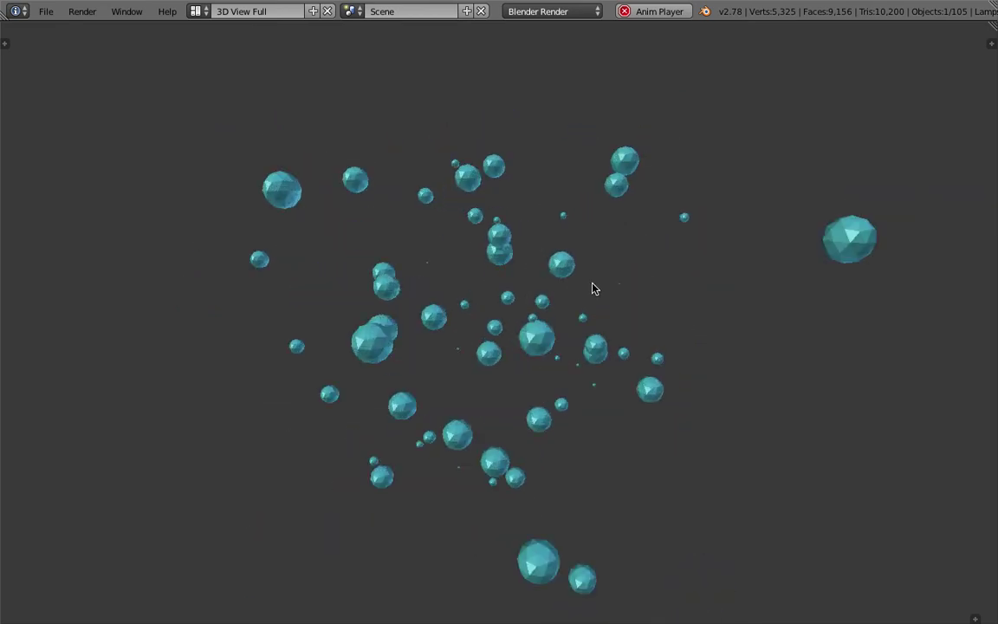
middle_click_drag(548, 237, 404, 285)
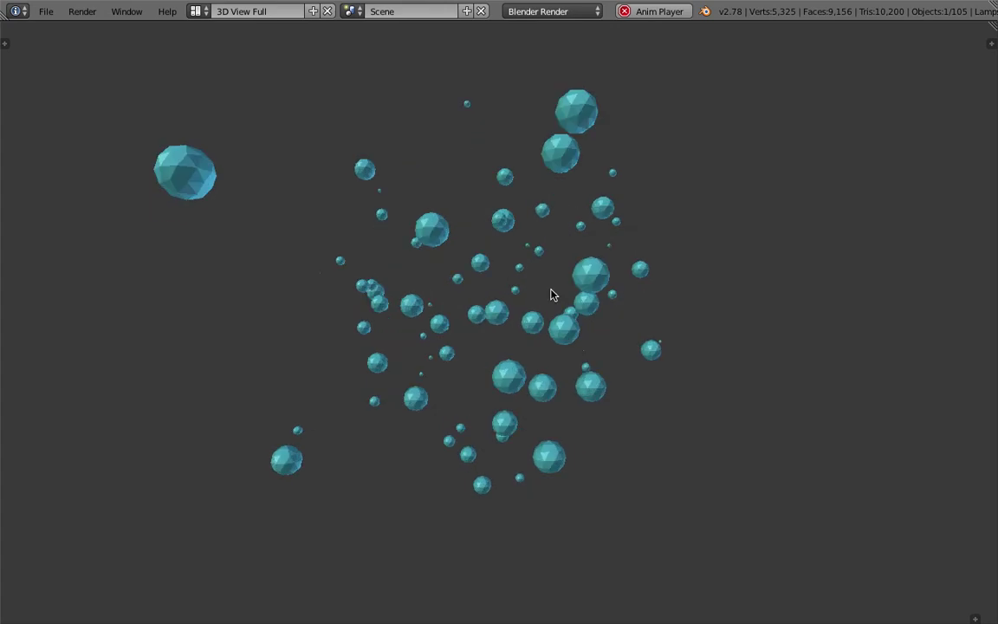
middle_click_drag(552, 291, 232, 26)
key("alt+a")
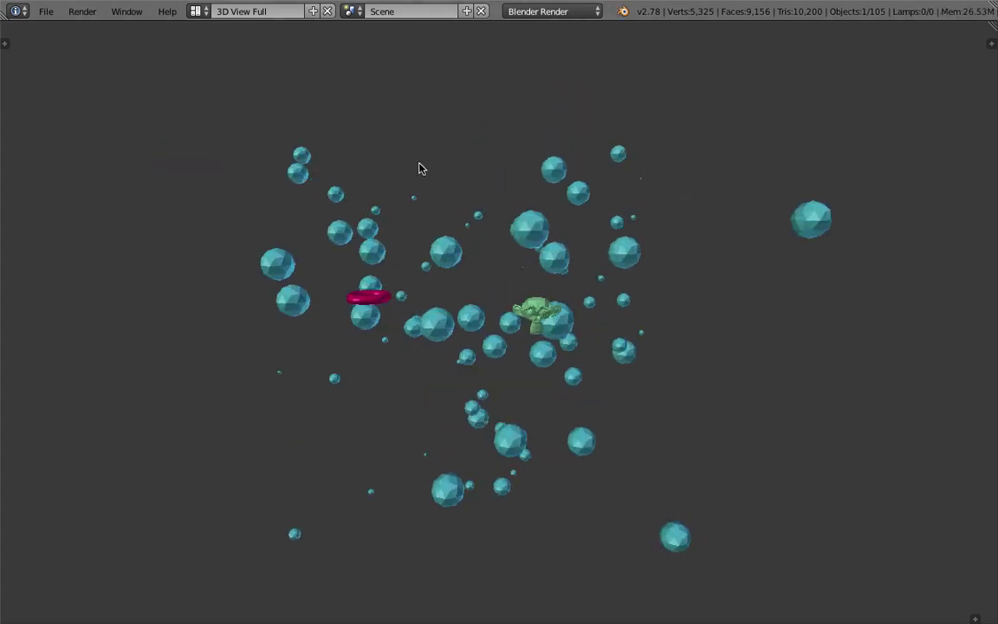
left_click(195, 10)
left_click(198, 63)
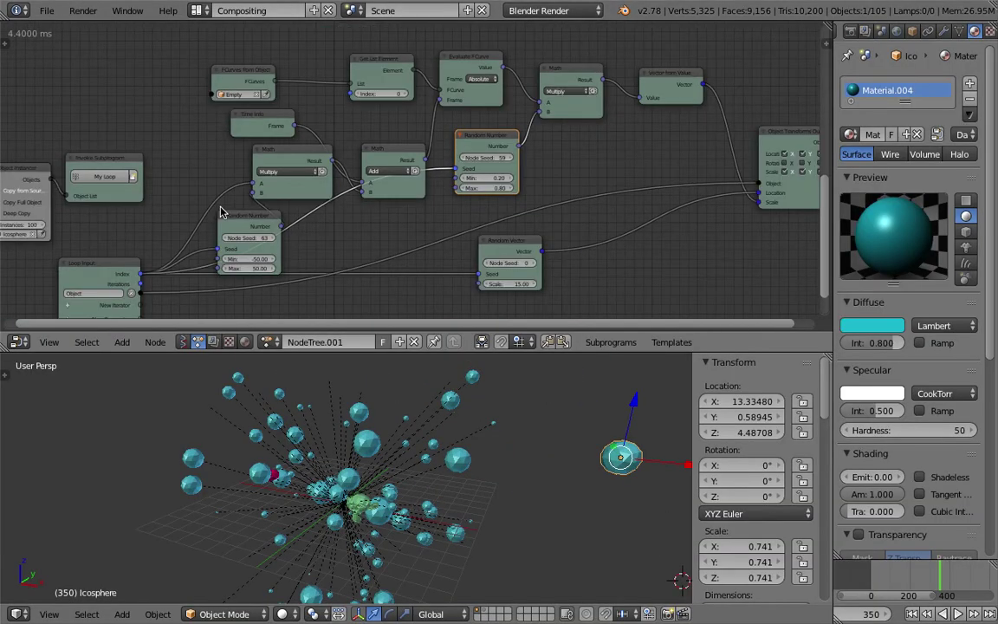
Step: Save the file, set the Object Instancer's Instances to 1000 and move the node farther from Invoke Subprogram
scroll(220, 212, "down", 1)
middle_click_drag(163, 194, 348, 125)
key("ctrl+s")
left_click(348, 126)
scroll(202, 132, "up", 4)
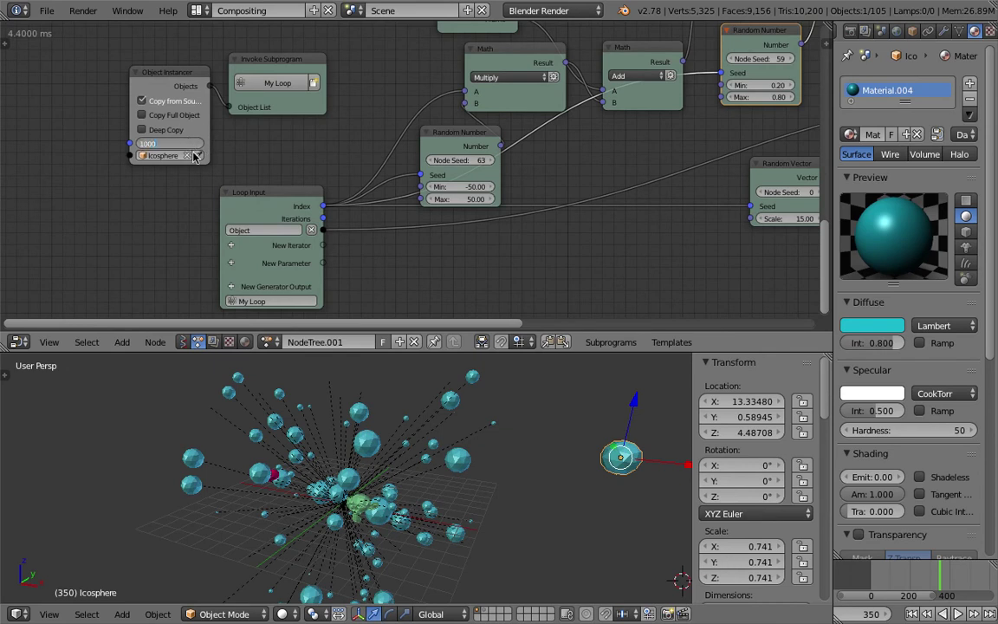
key("Return")
left_click_drag(179, 91, 118, 82)
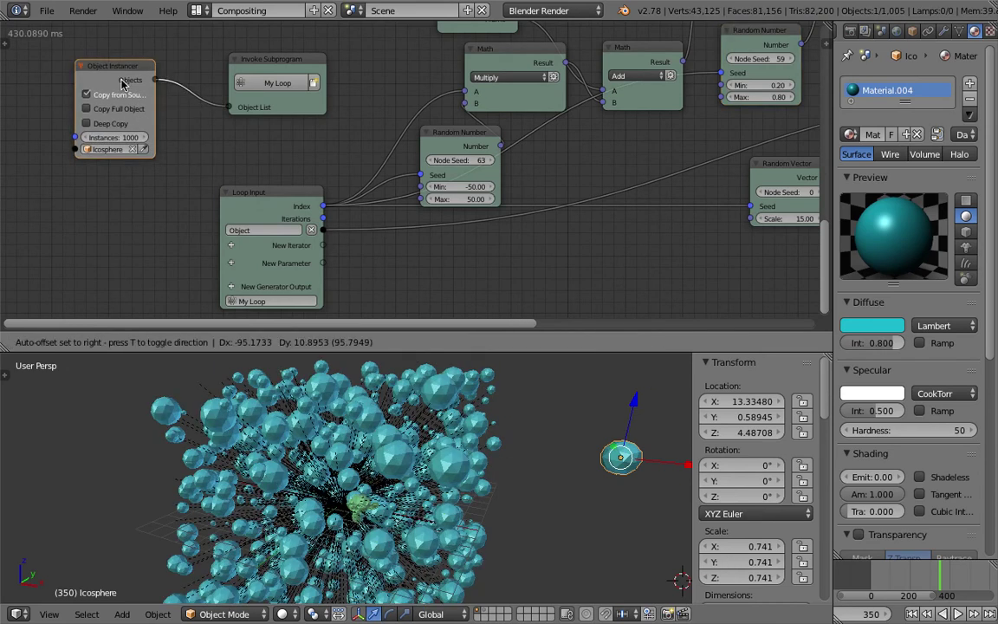
Step: Play the 1000 instances in the 3D View Full layout, stop, inspect them from another angle and return to Compositing
left_click(198, 11)
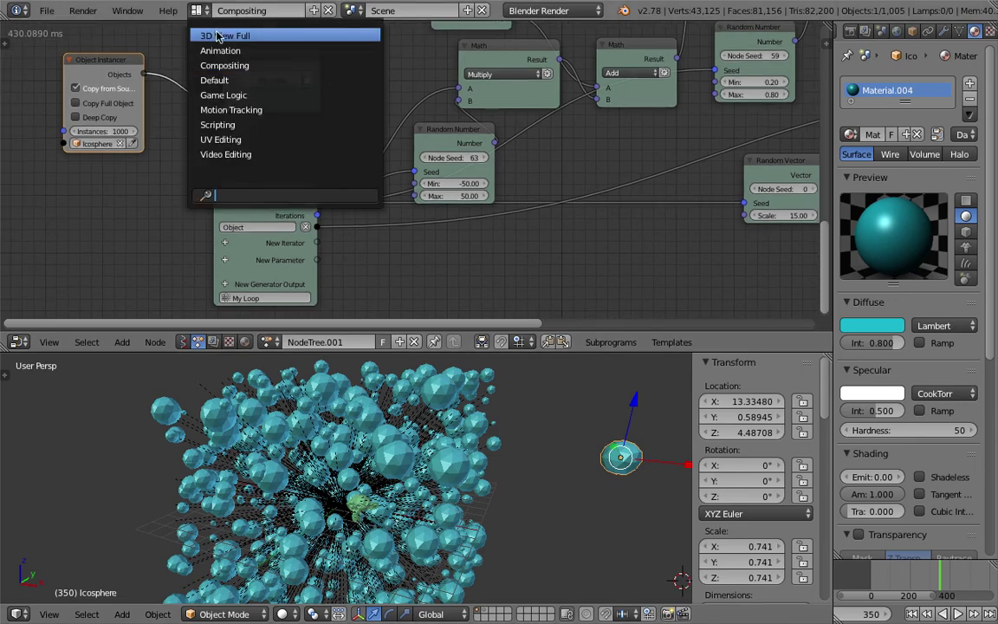
left_click(224, 36)
key("alt+a")
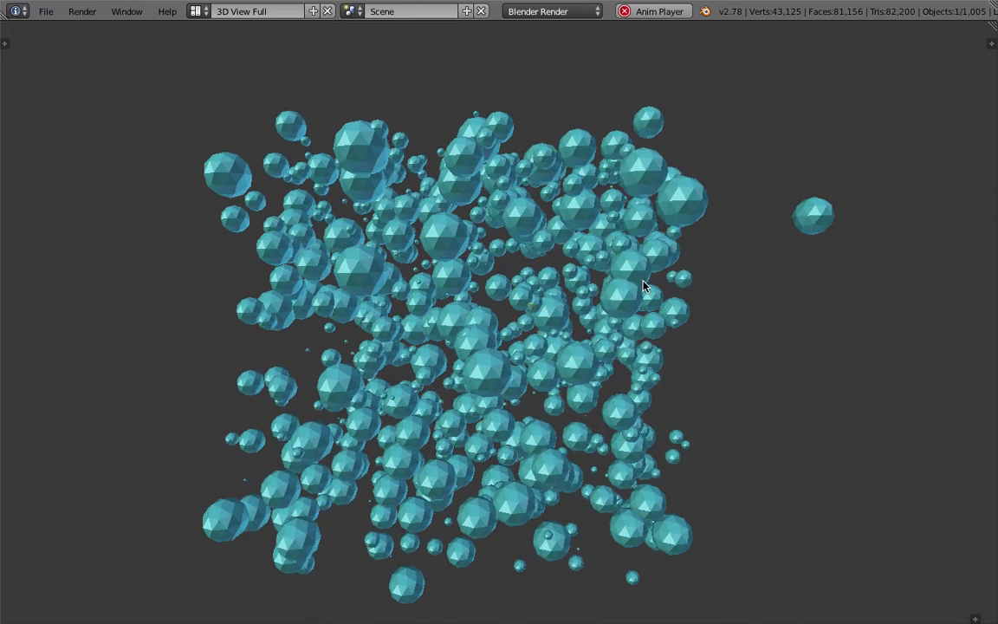
key("Escape")
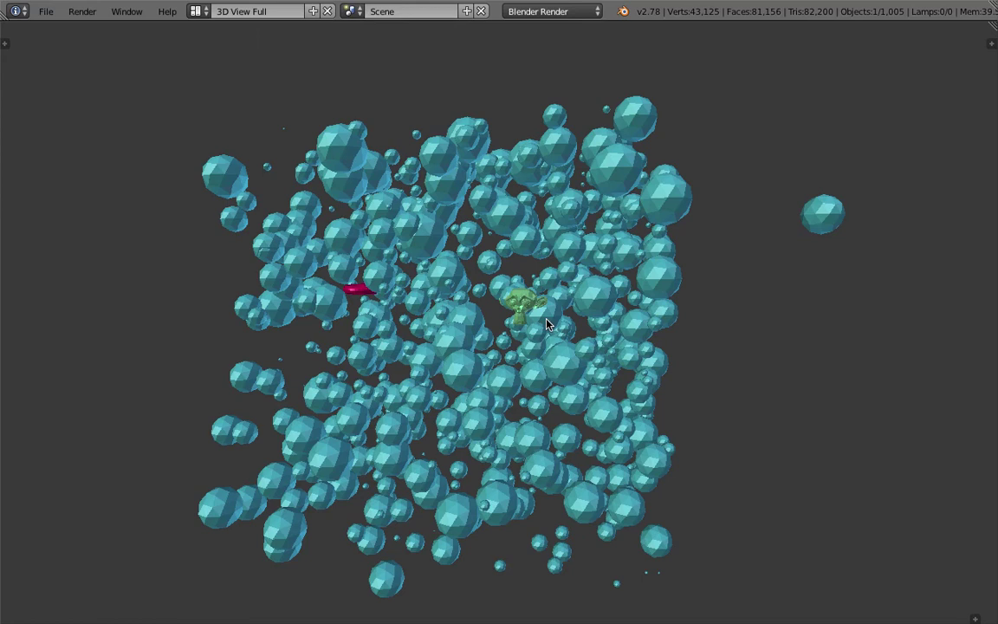
middle_click_drag(545, 324, 499, 330)
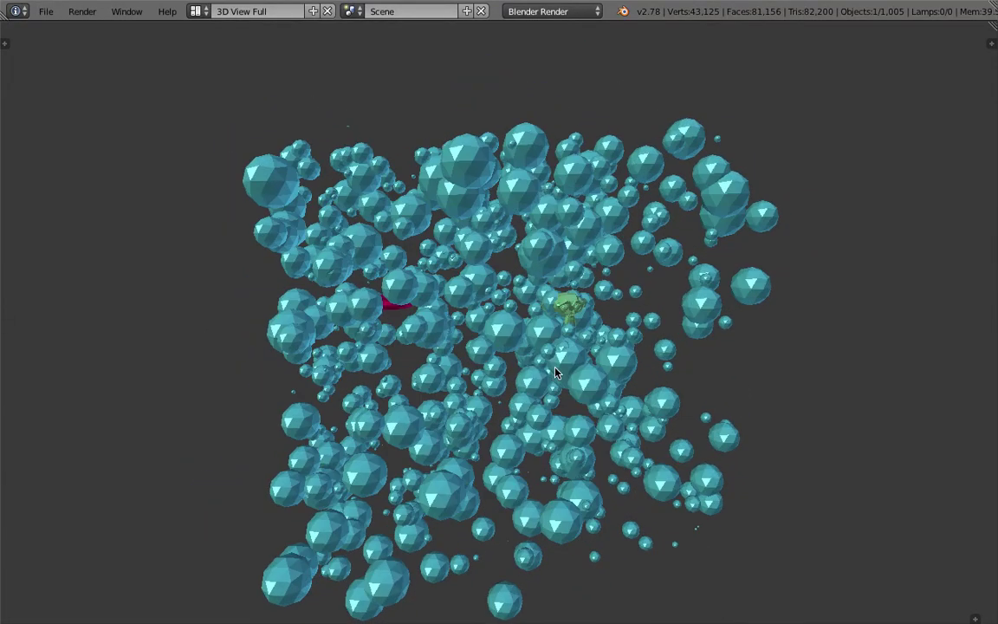
left_click(196, 10)
left_click(231, 66)
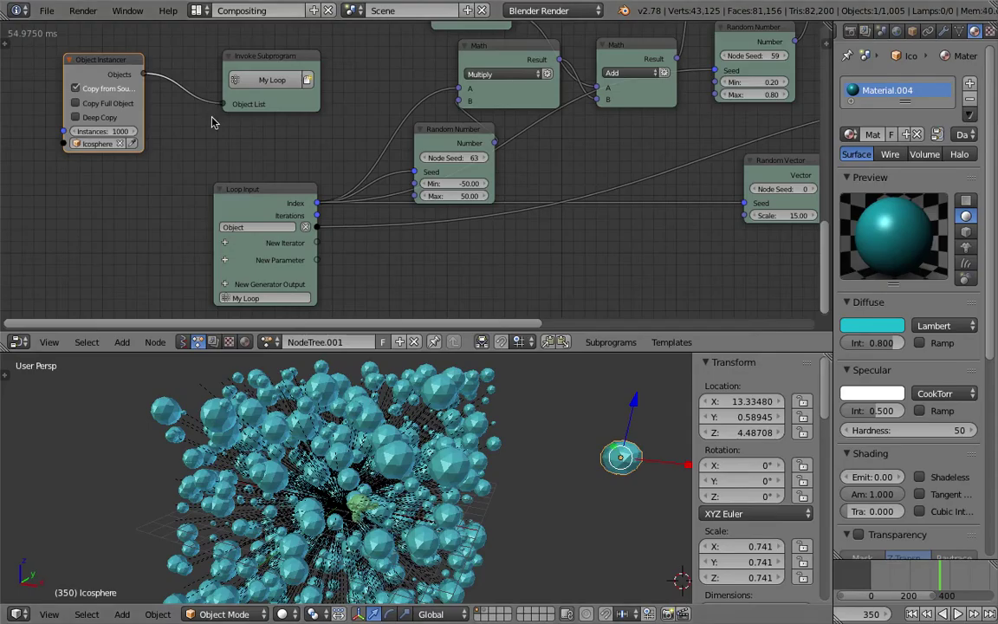
Step: Set the Object Instancer's Instances to 100 and play the animation in the 3D View Full layout
middle_click_drag(216, 118, 296, 167)
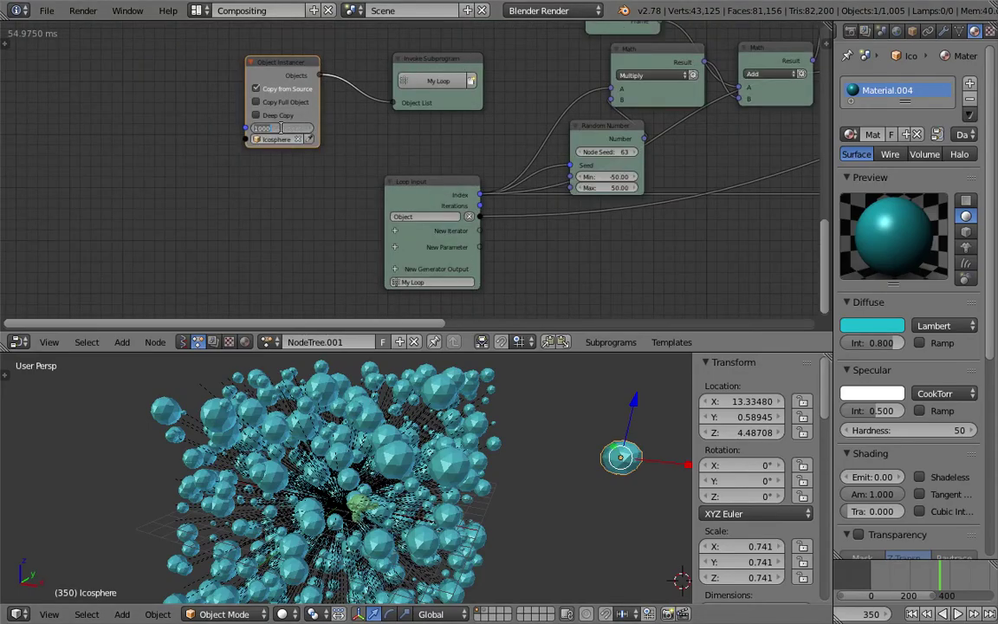
key("Return")
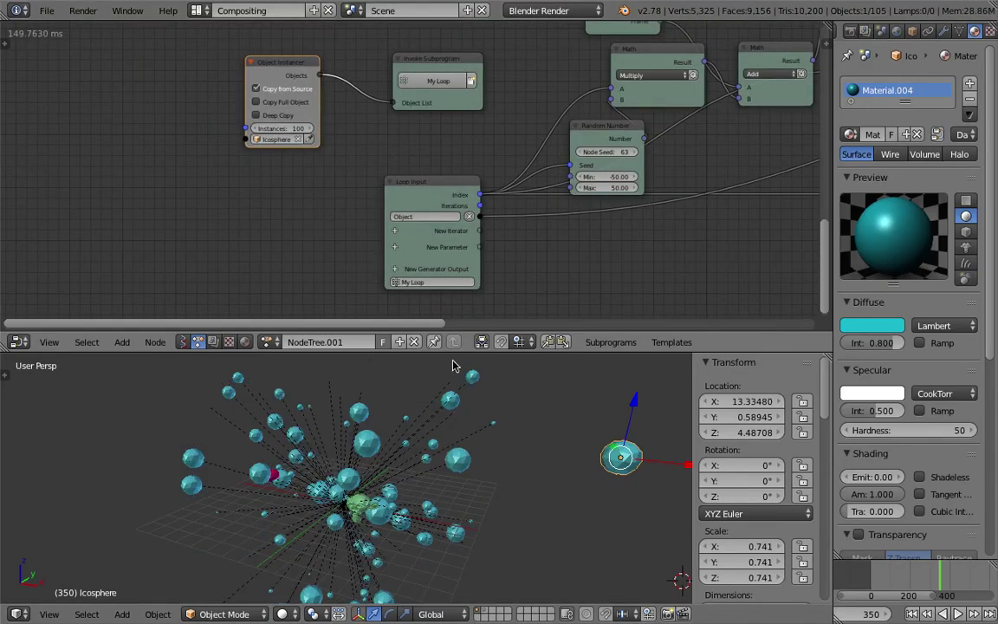
left_click(196, 10)
left_click(221, 36)
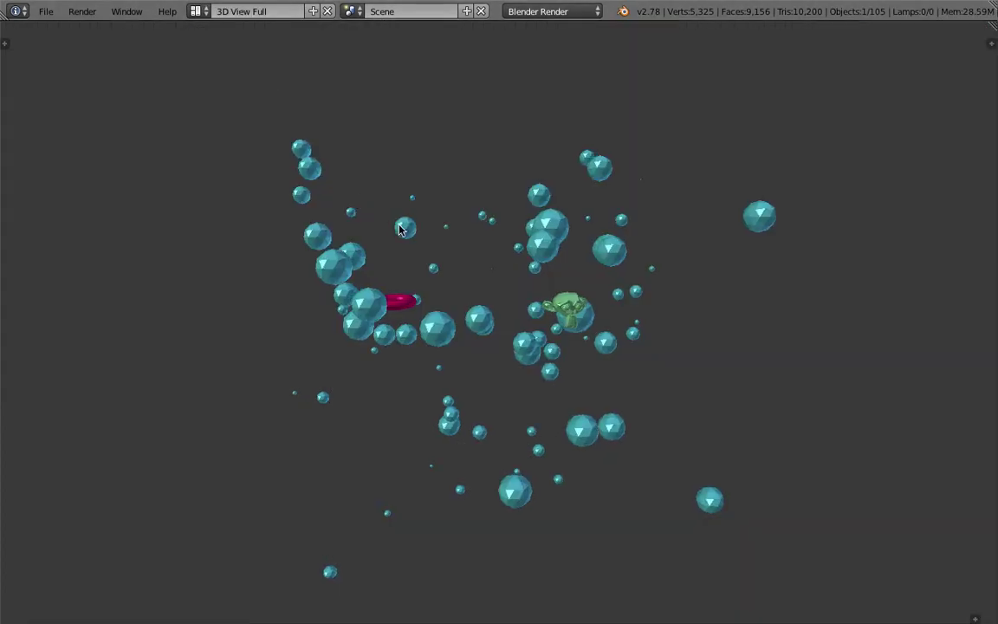
key("alt+a")
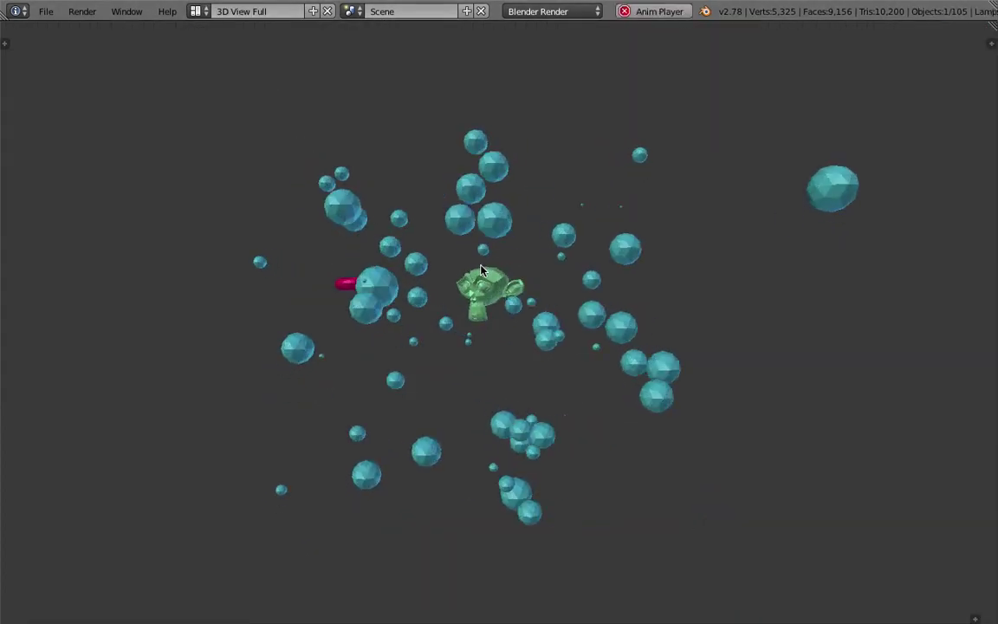